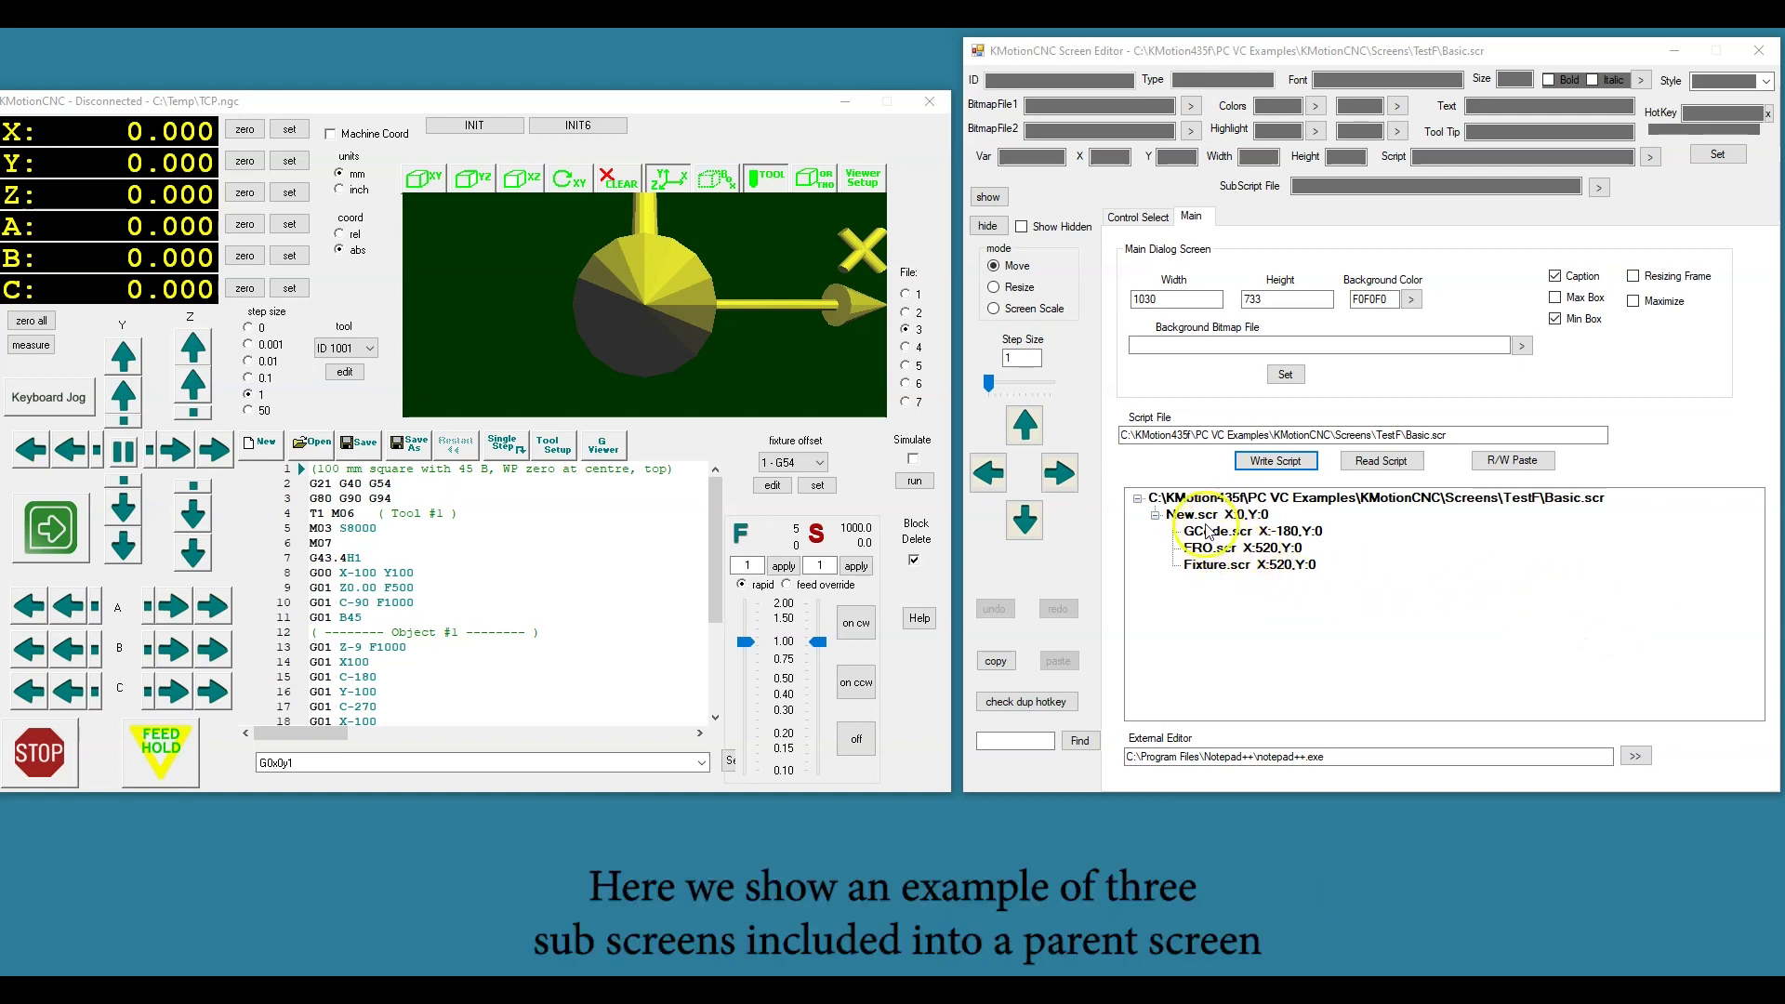
Examine the subscript tree of TestF\Basic.scr, including New.scr and its GCode.scr, FRO.scr and Fixture.scr offsets
{"action": "left_click", "coordinate": [1208, 500]}
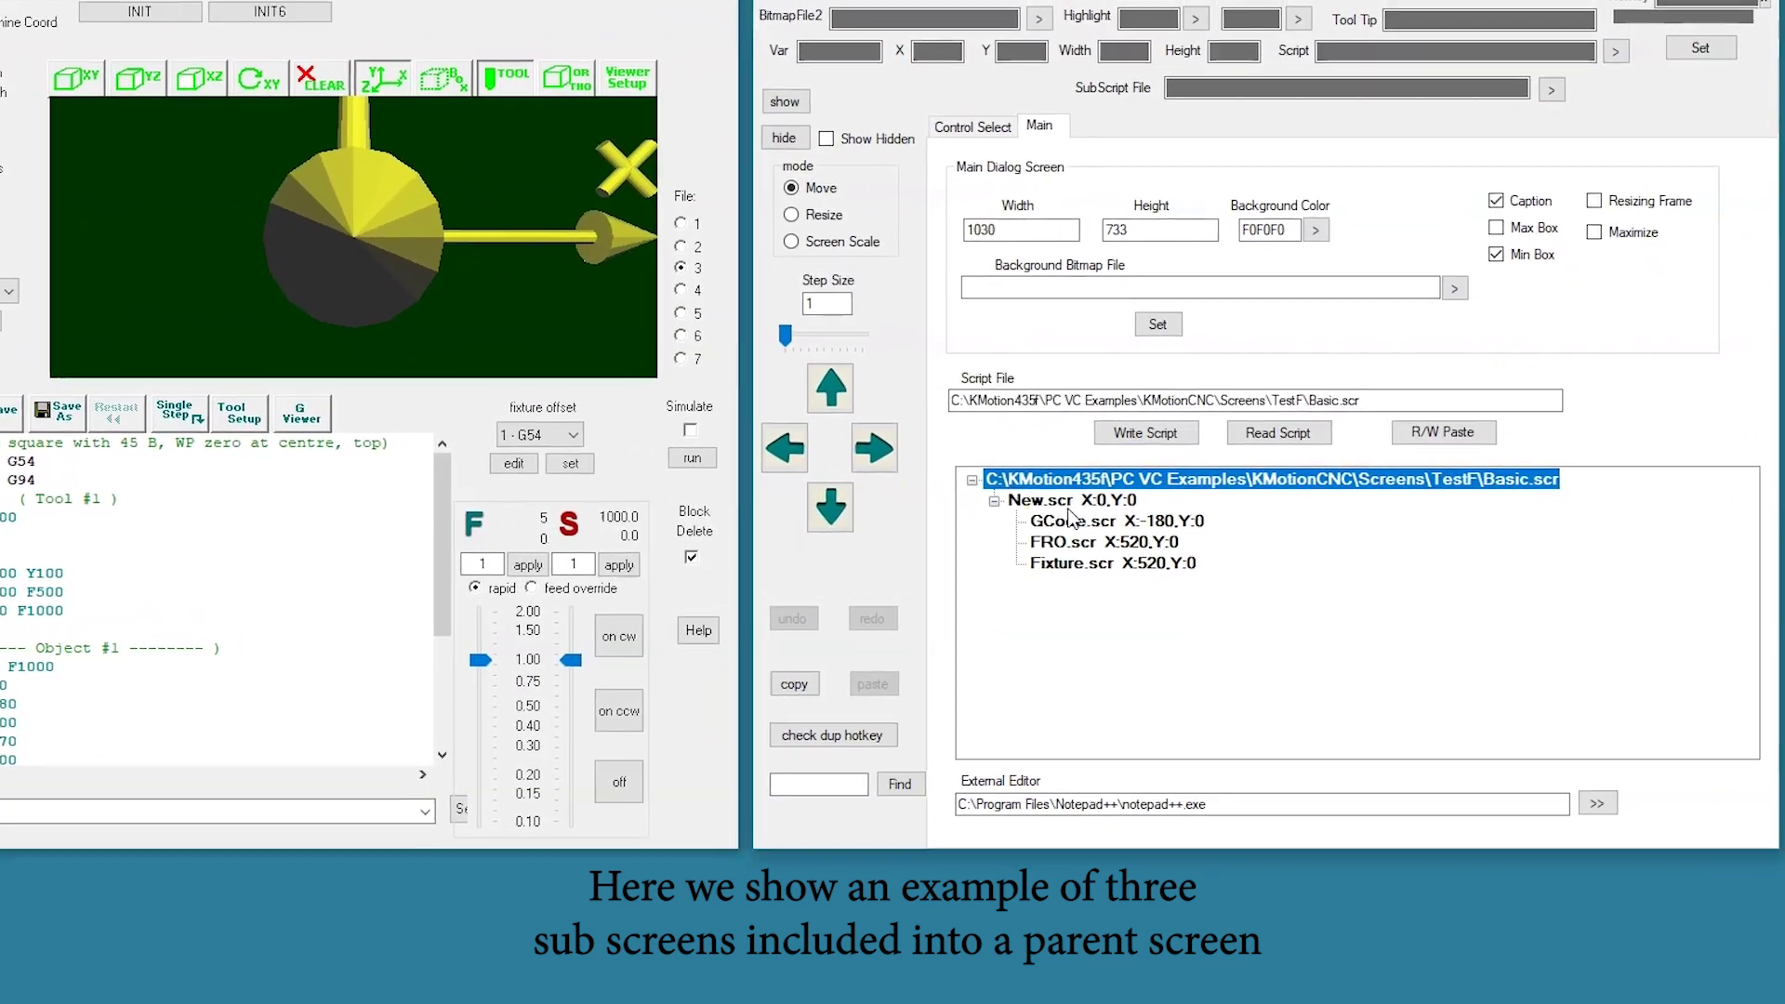
{"action": "left_click", "coordinate": [1201, 515]}
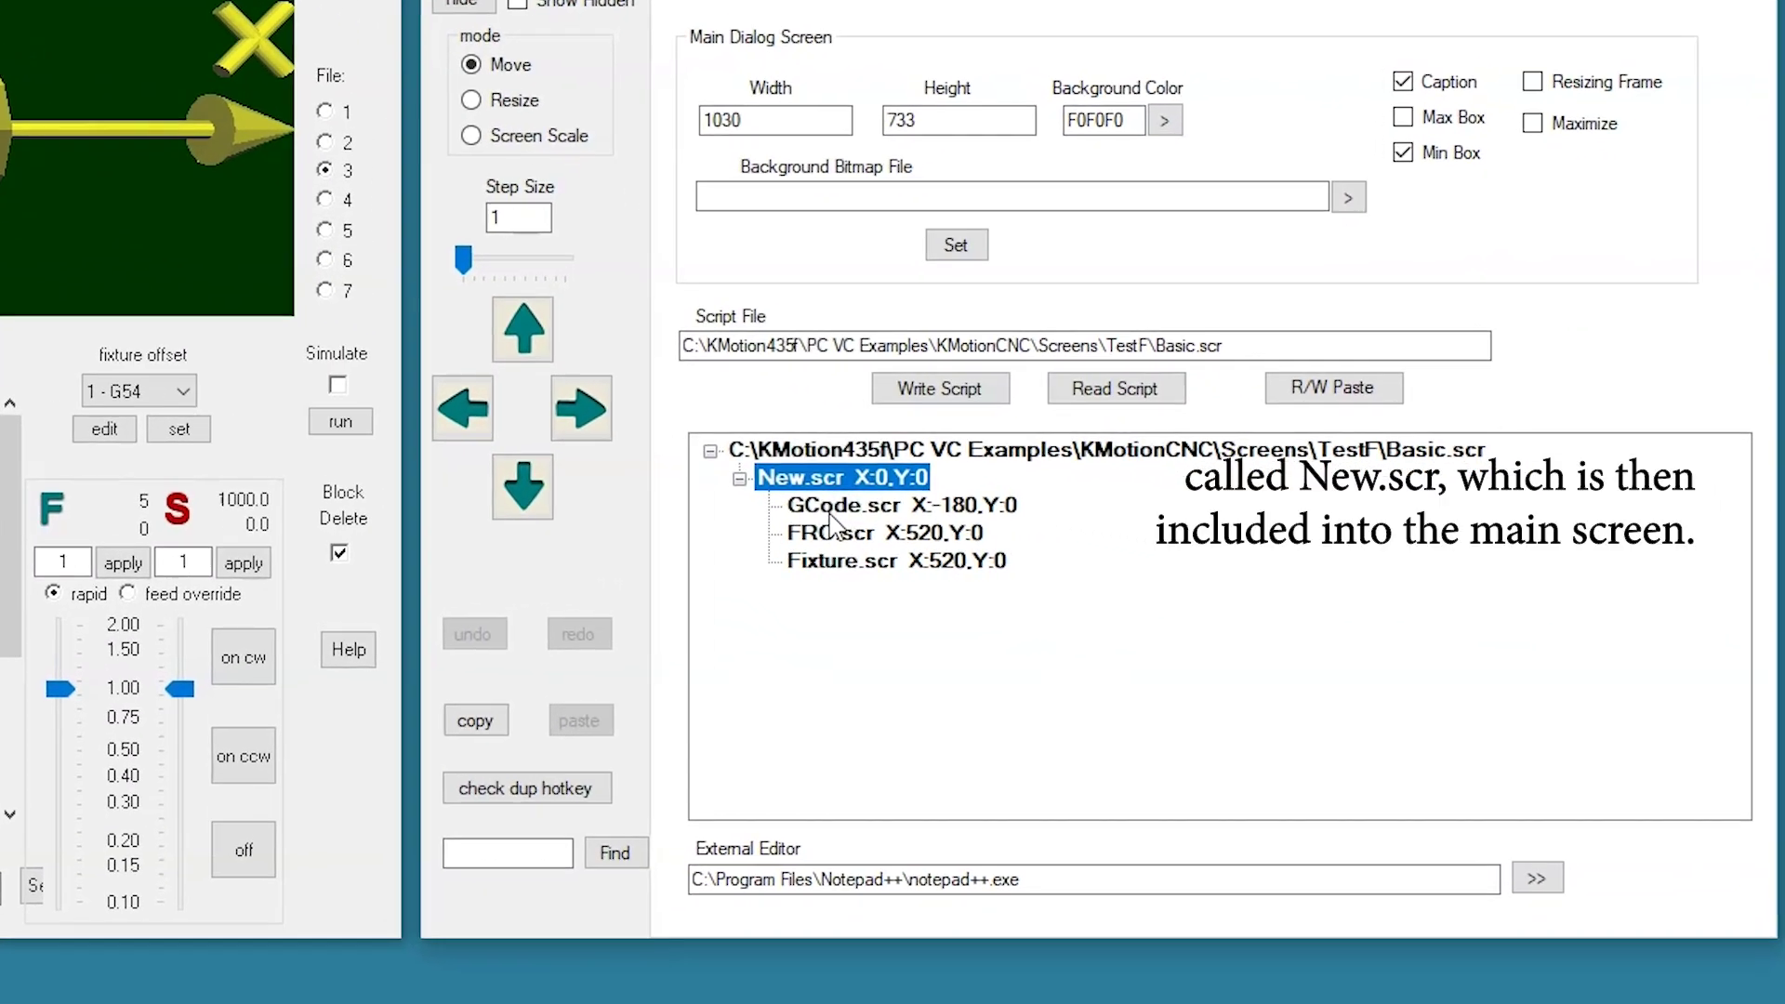
{"action": "left_click", "coordinate": [909, 511]}
{"action": "left_click", "coordinate": [914, 537]}
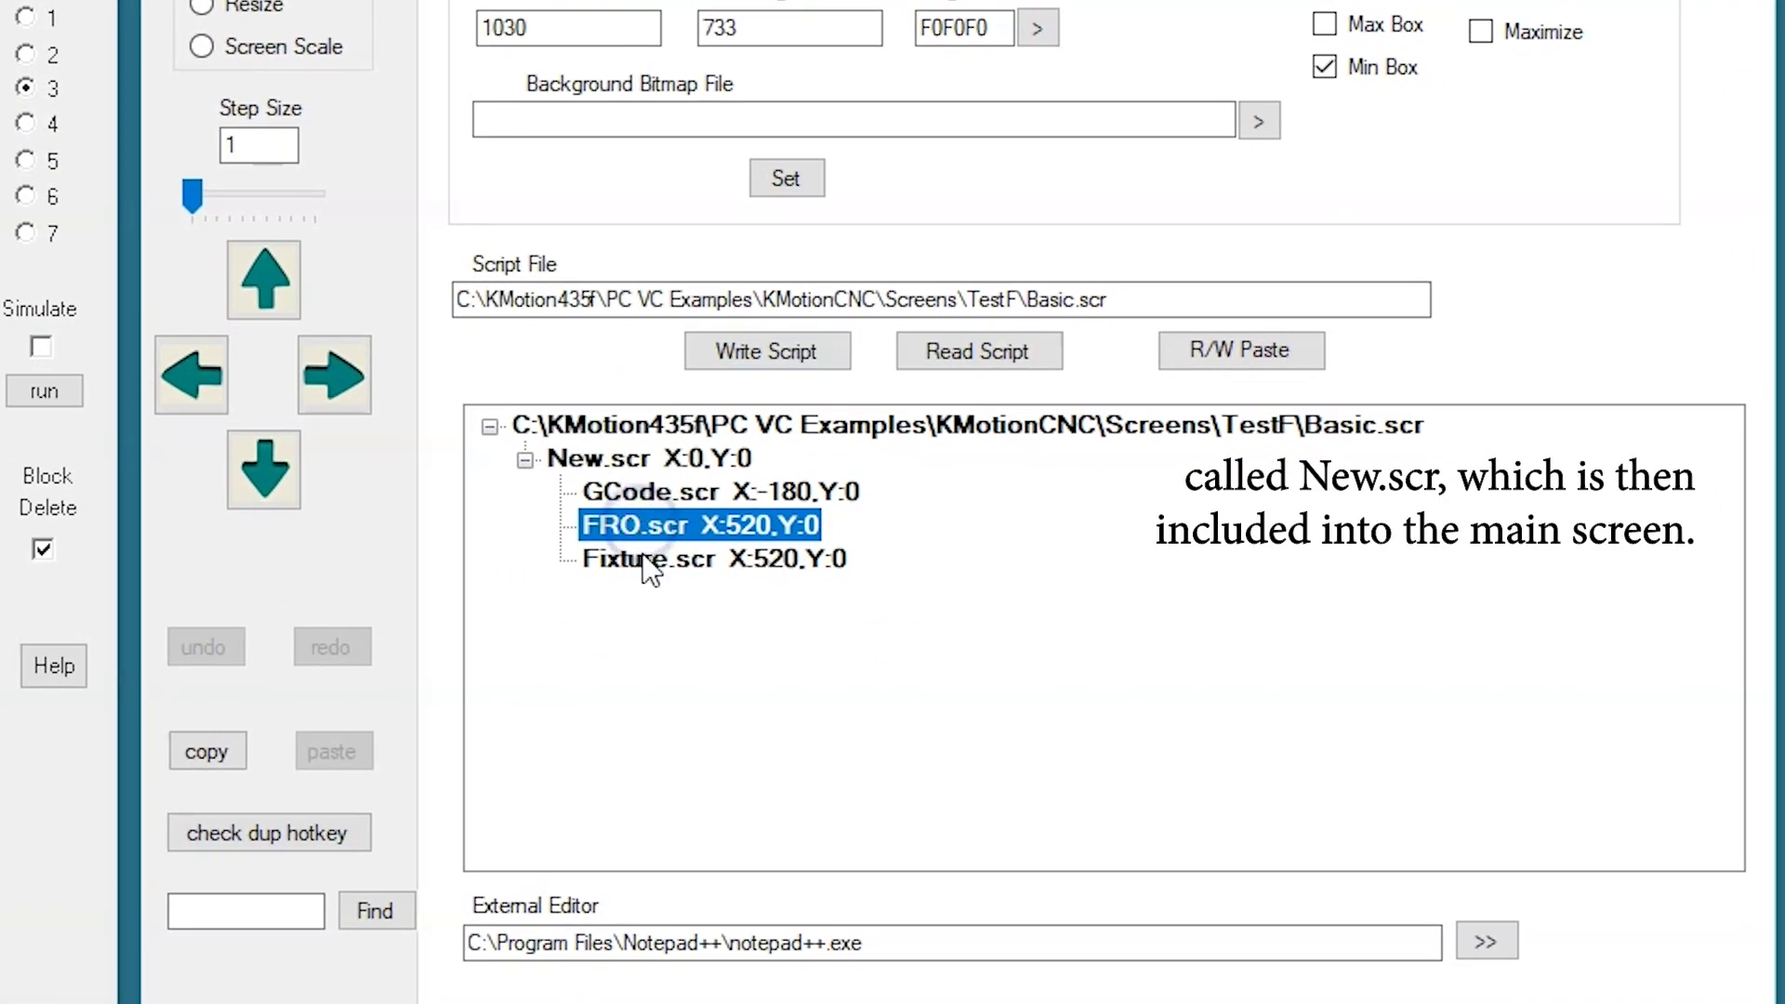
{"action": "left_click", "coordinate": [643, 562]}
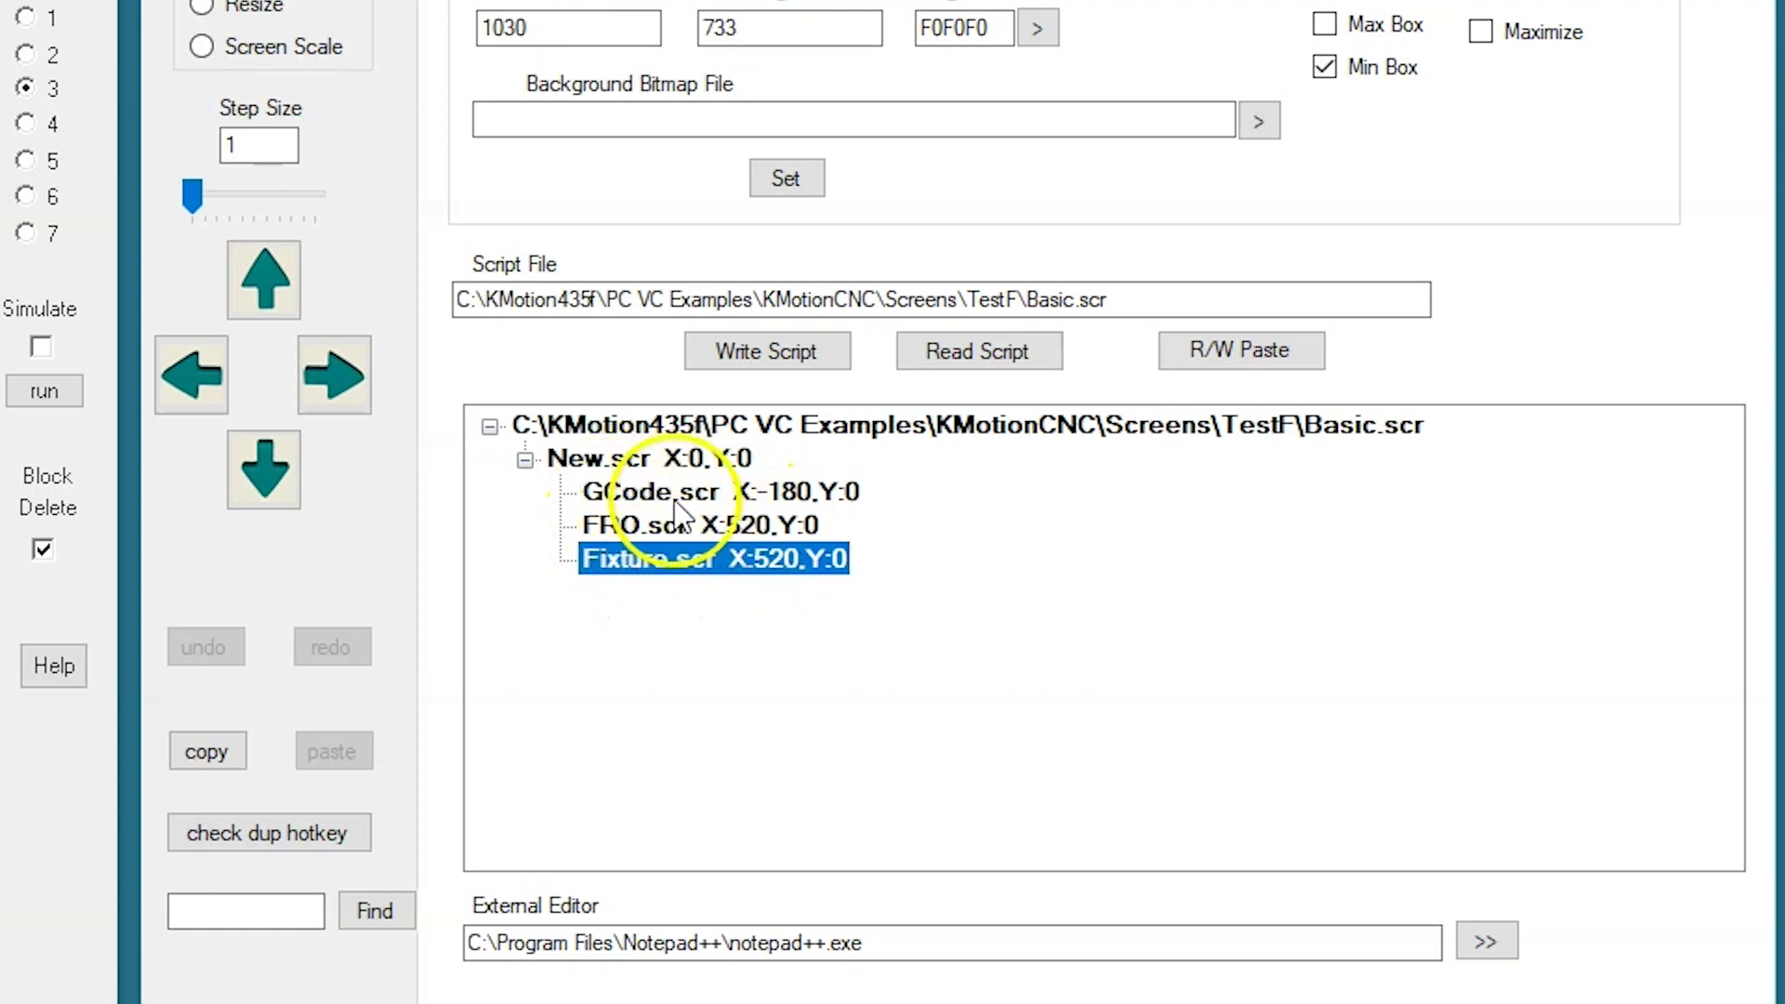
{"action": "left_click", "coordinate": [569, 458]}
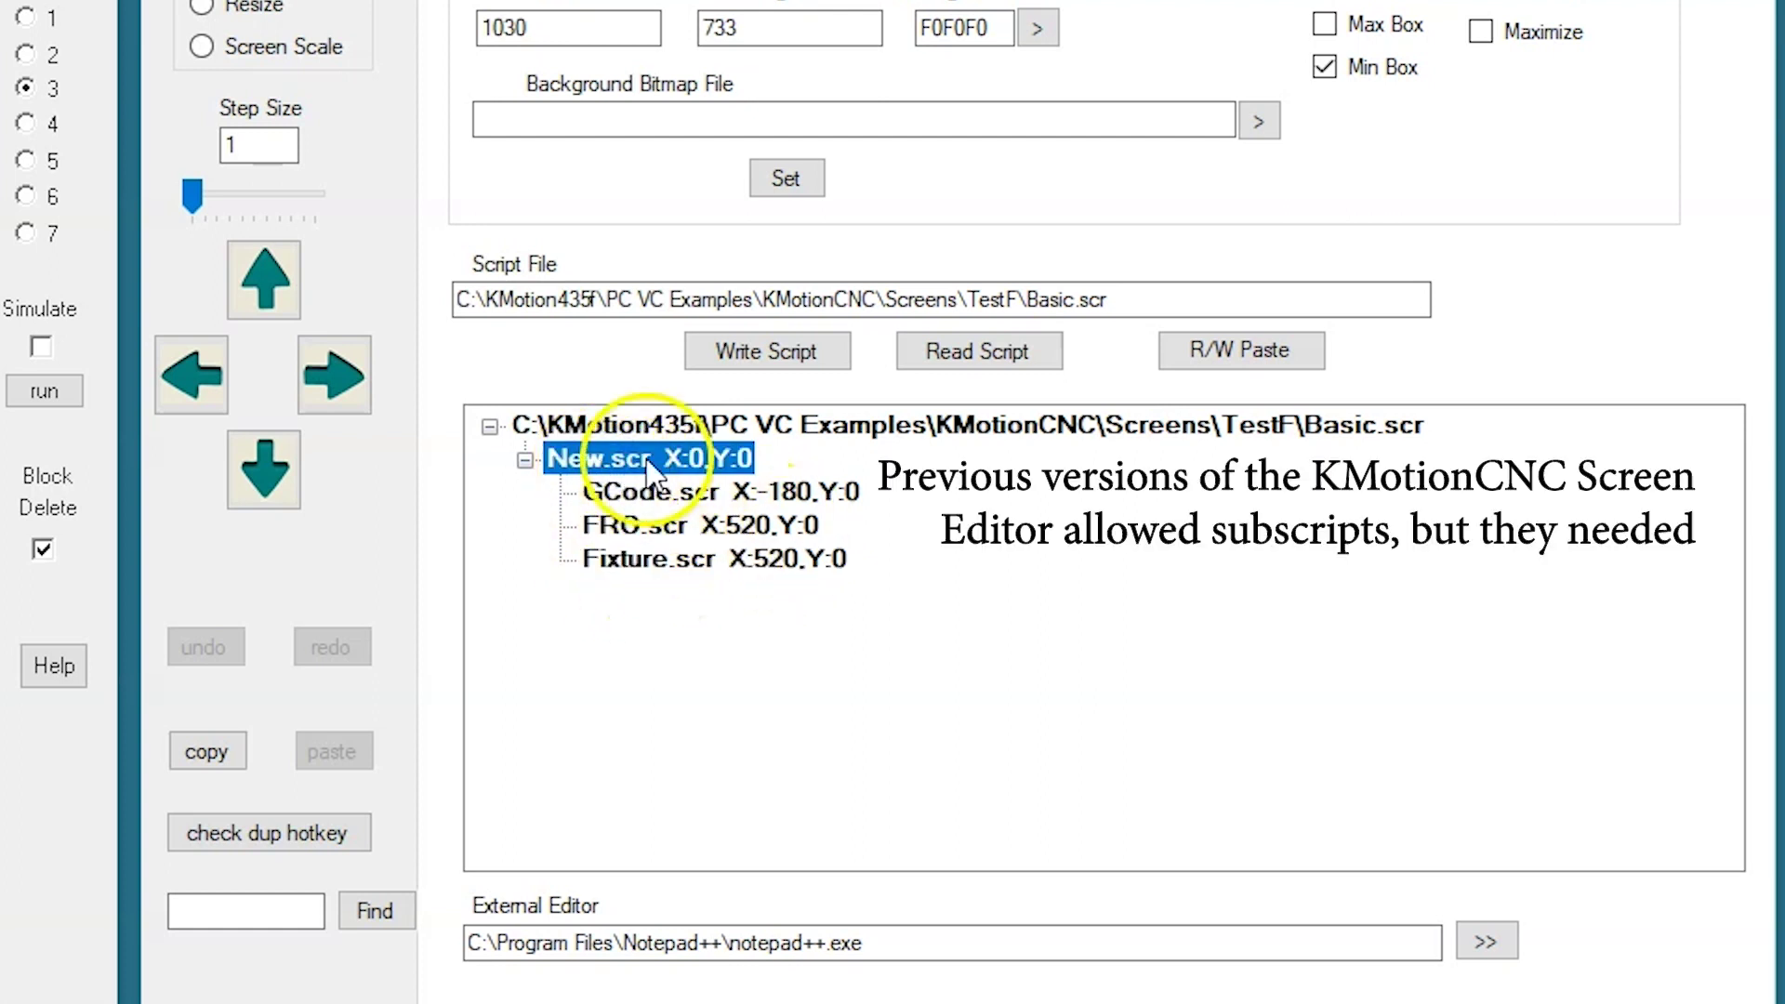
{"action": "left_click", "coordinate": [696, 424]}
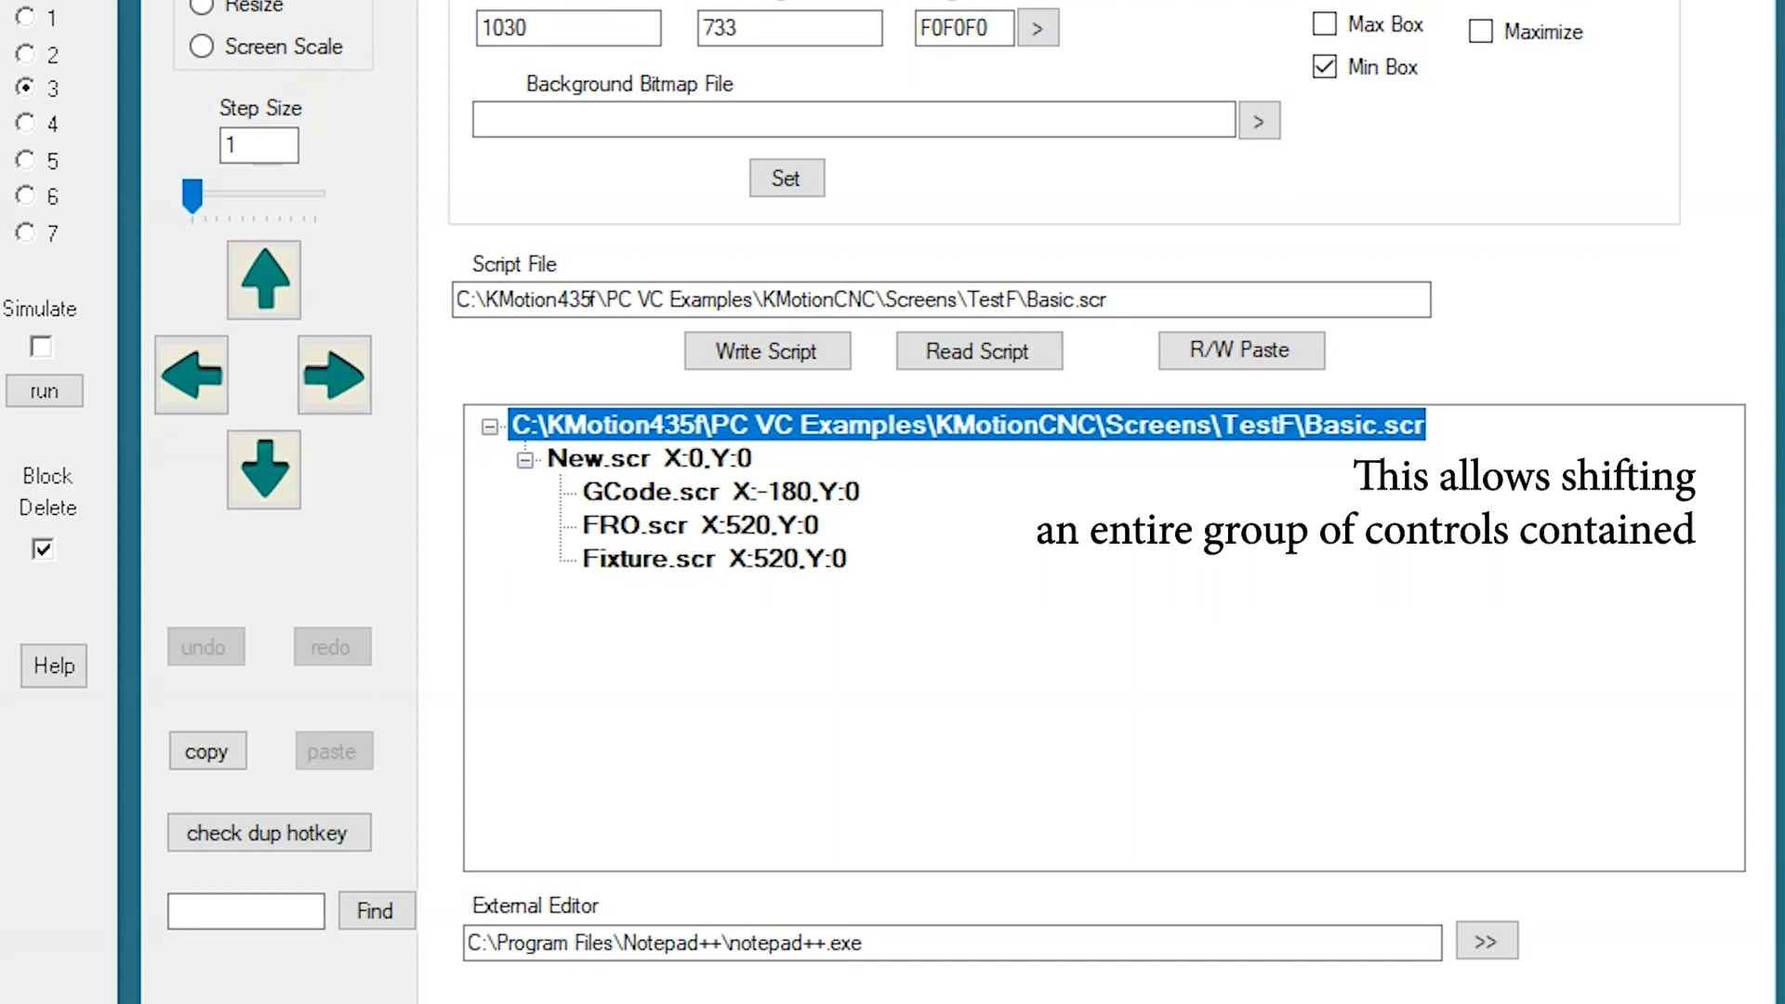
{"action": "left_click", "coordinate": [805, 502]}
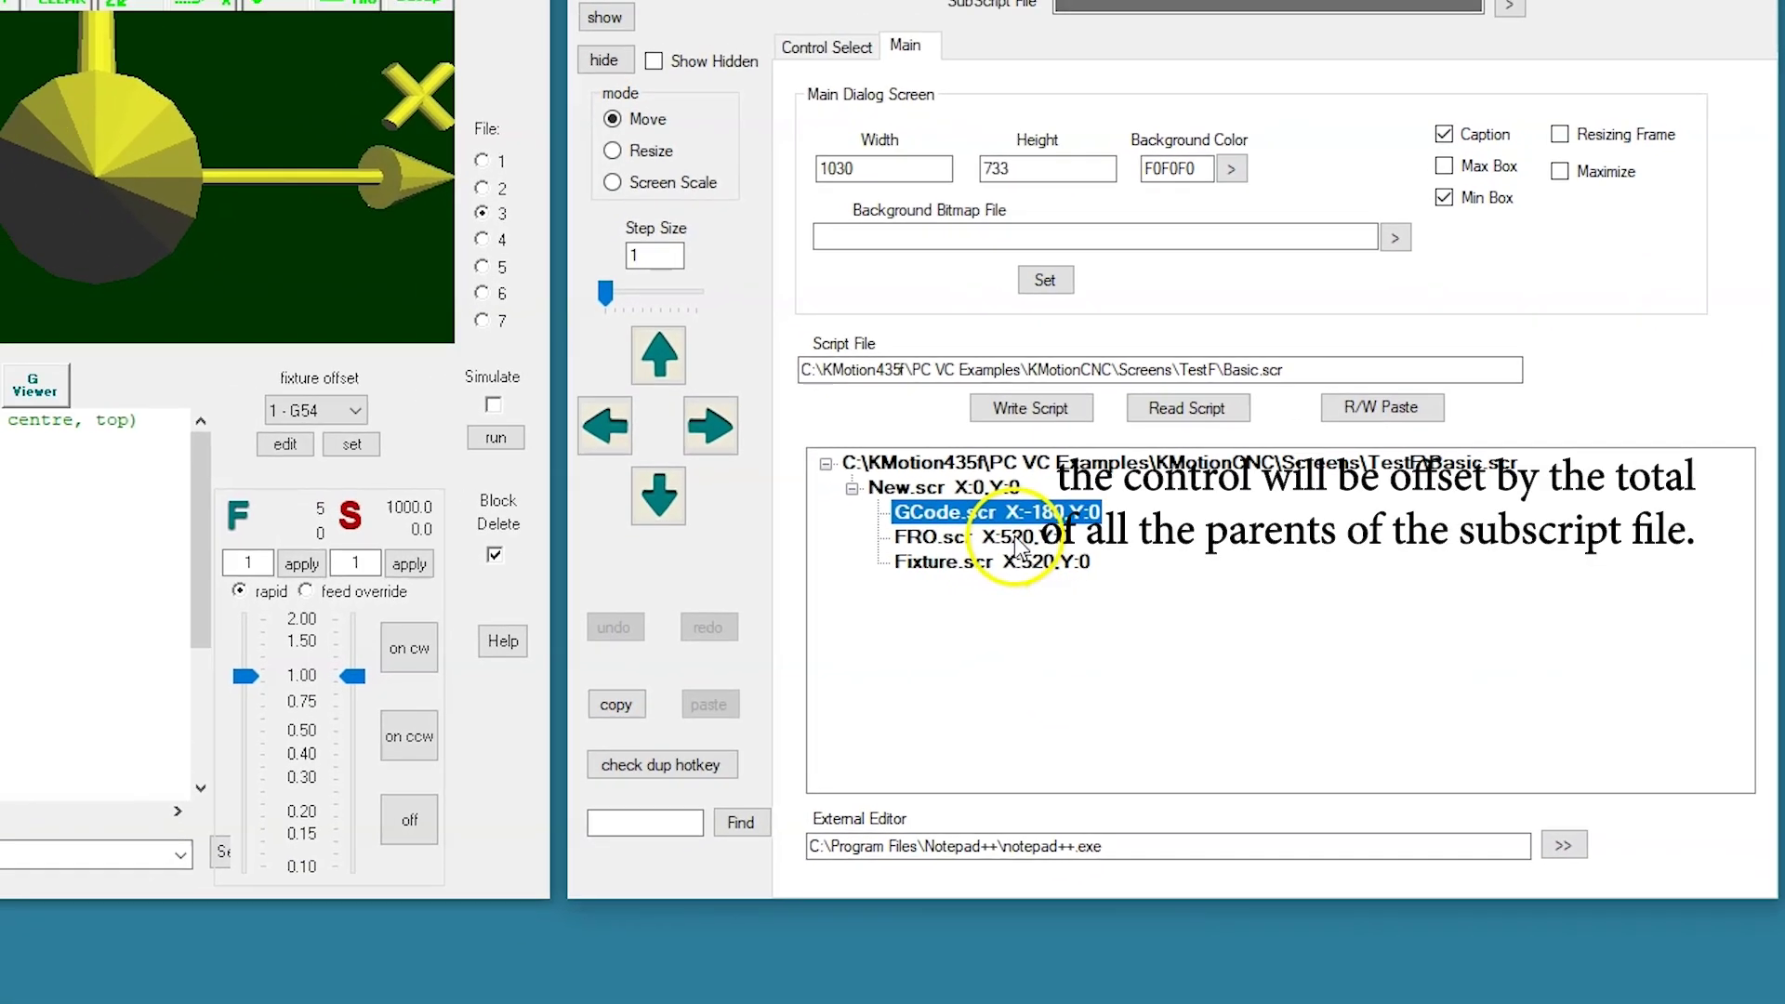
{"action": "left_click", "coordinate": [910, 536]}
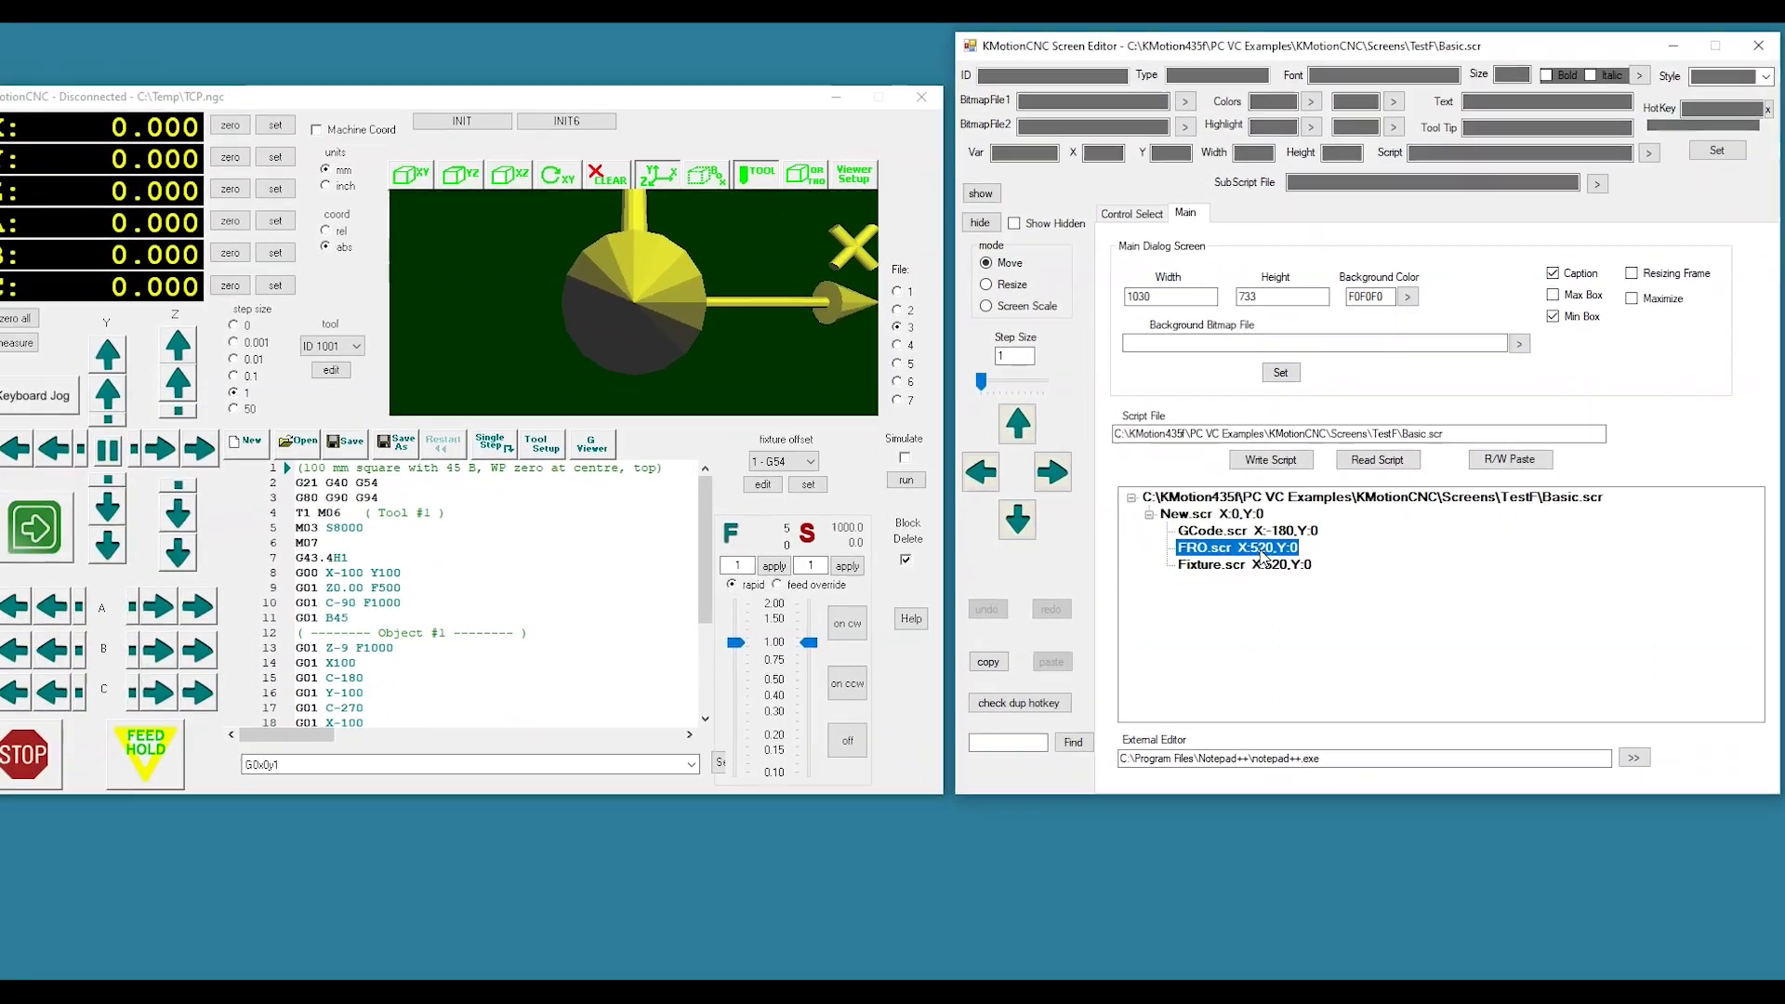
{"action": "left_click", "coordinate": [1279, 567]}
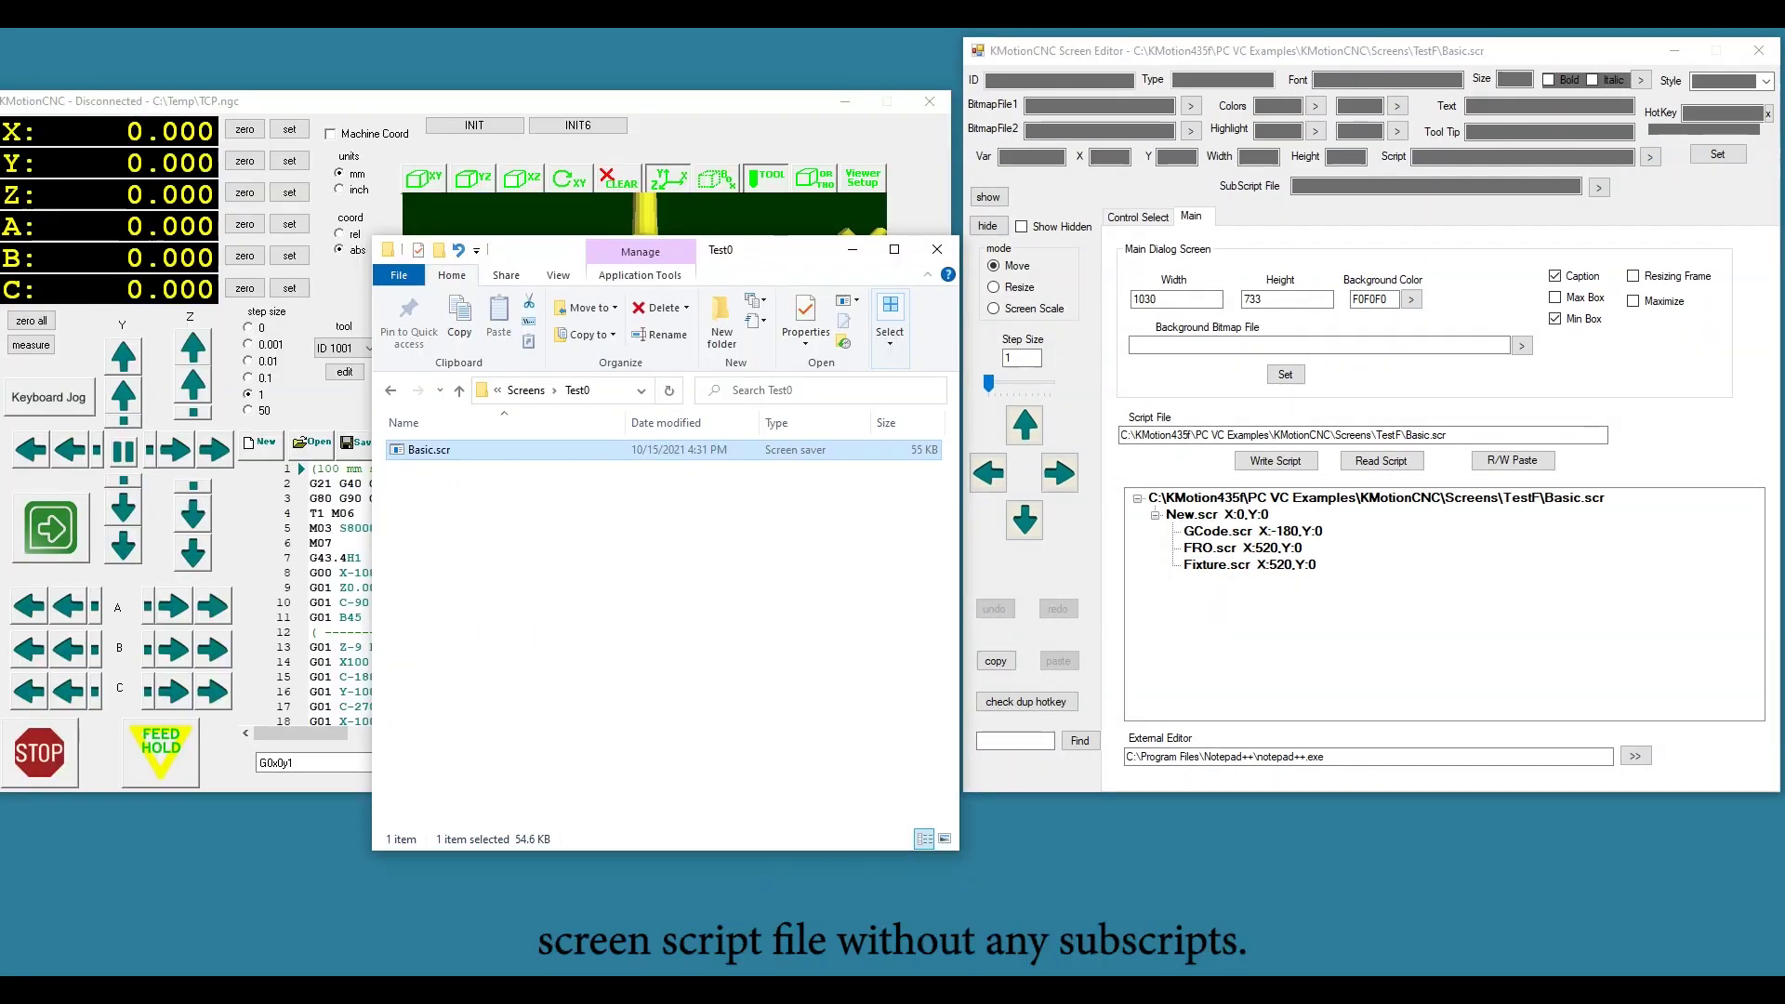
Review the contents of Basic.scr from the Test0 folder in Notepad++, and close the editor and the folder window
{"action": "right_click", "coordinate": [427, 453]}
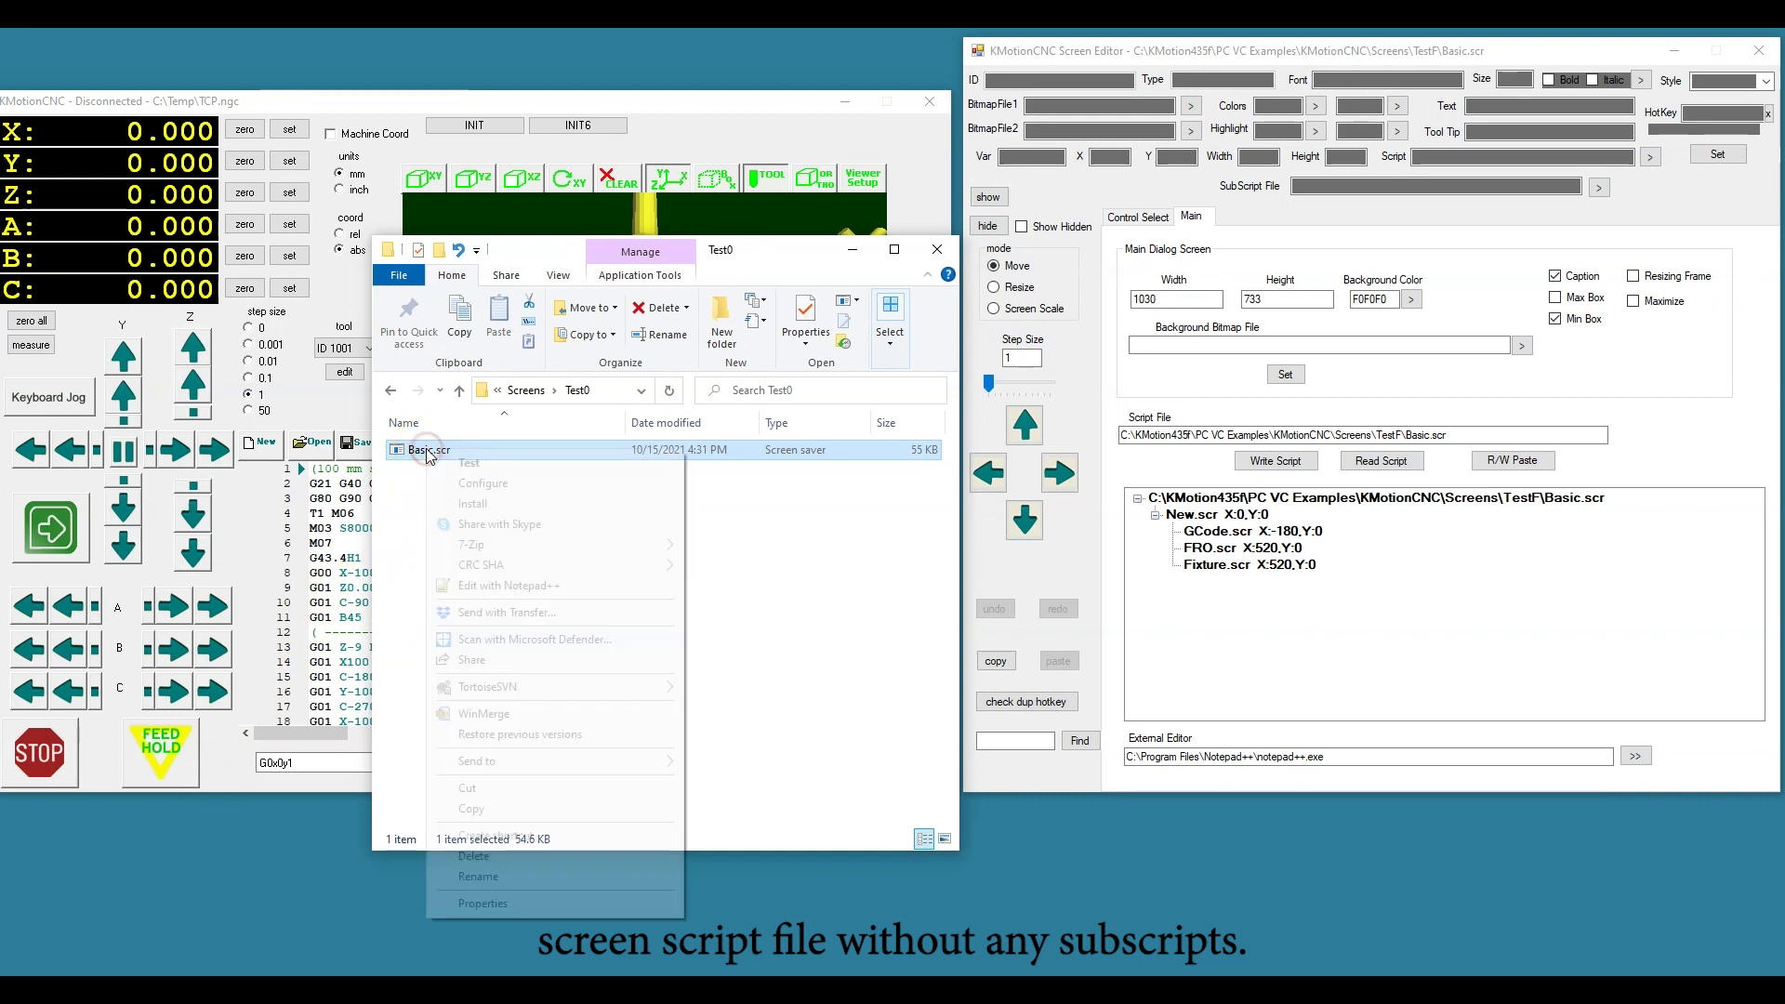
{"action": "left_click", "coordinate": [500, 587]}
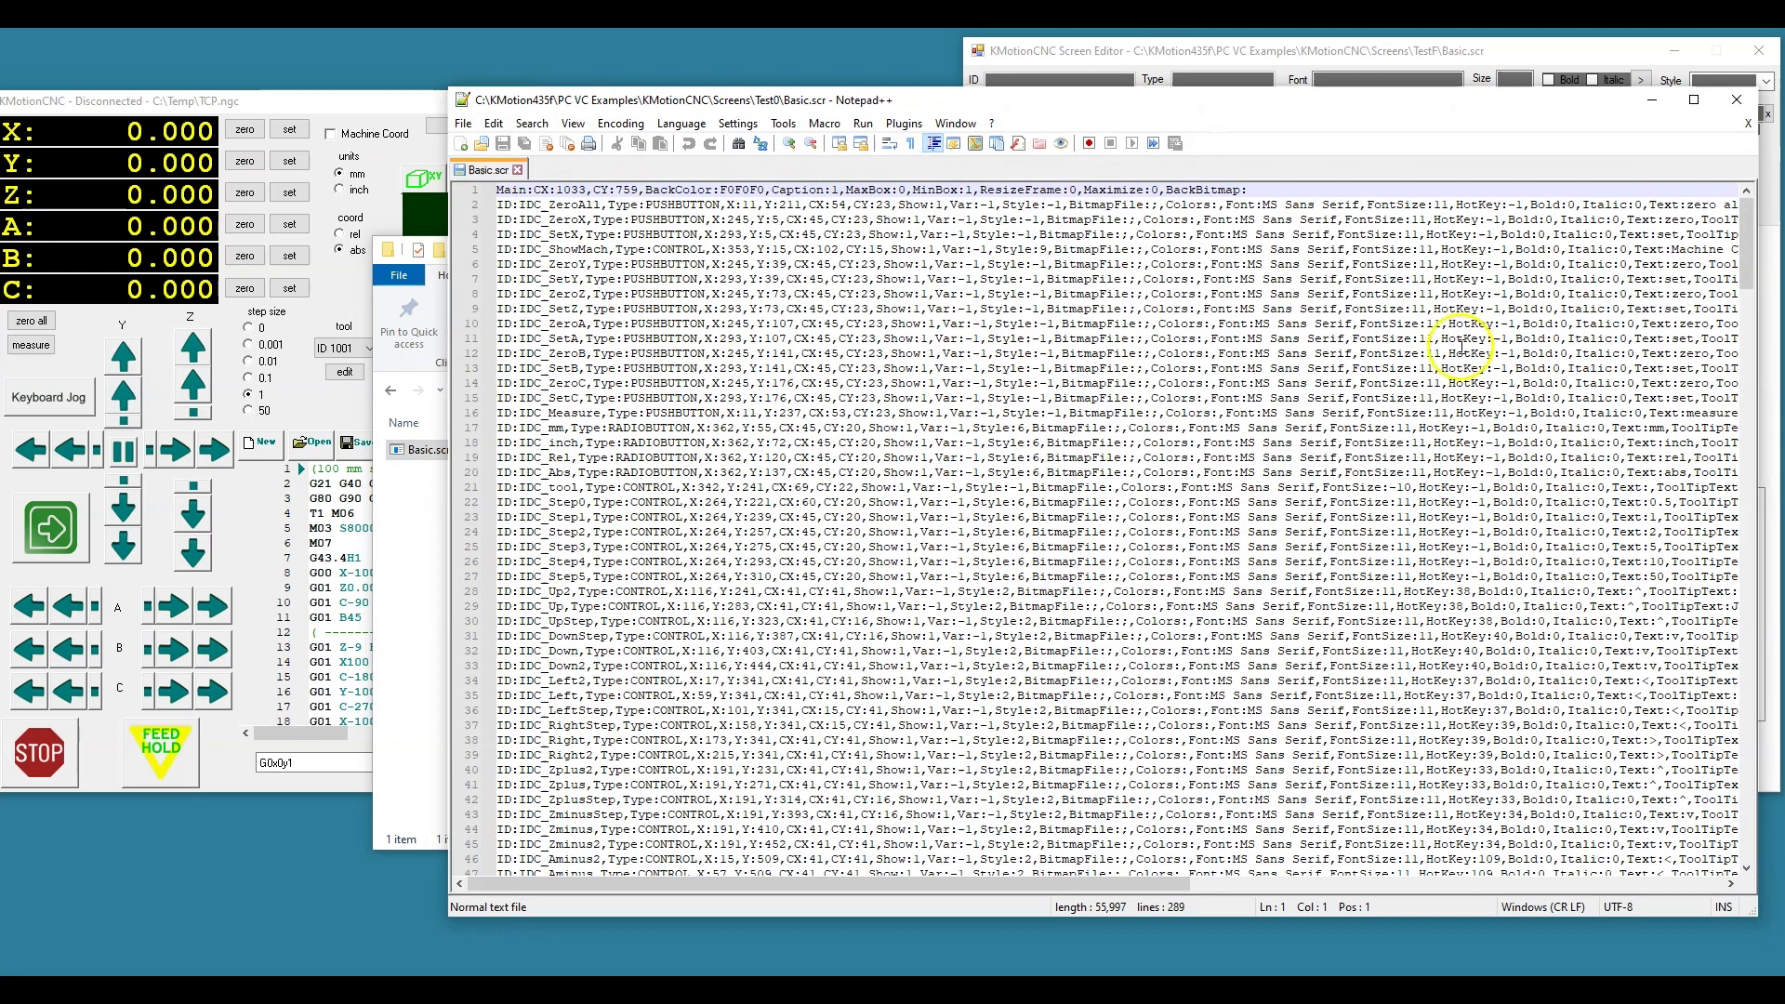
{"action": "mouse_move", "coordinate": [1748, 212]}
{"action": "left_mouse_down"}
{"action": "mouse_move", "coordinate": [1769, 803]}
{"action": "mouse_move", "coordinate": [1754, 190]}
{"action": "left_mouse_up"}
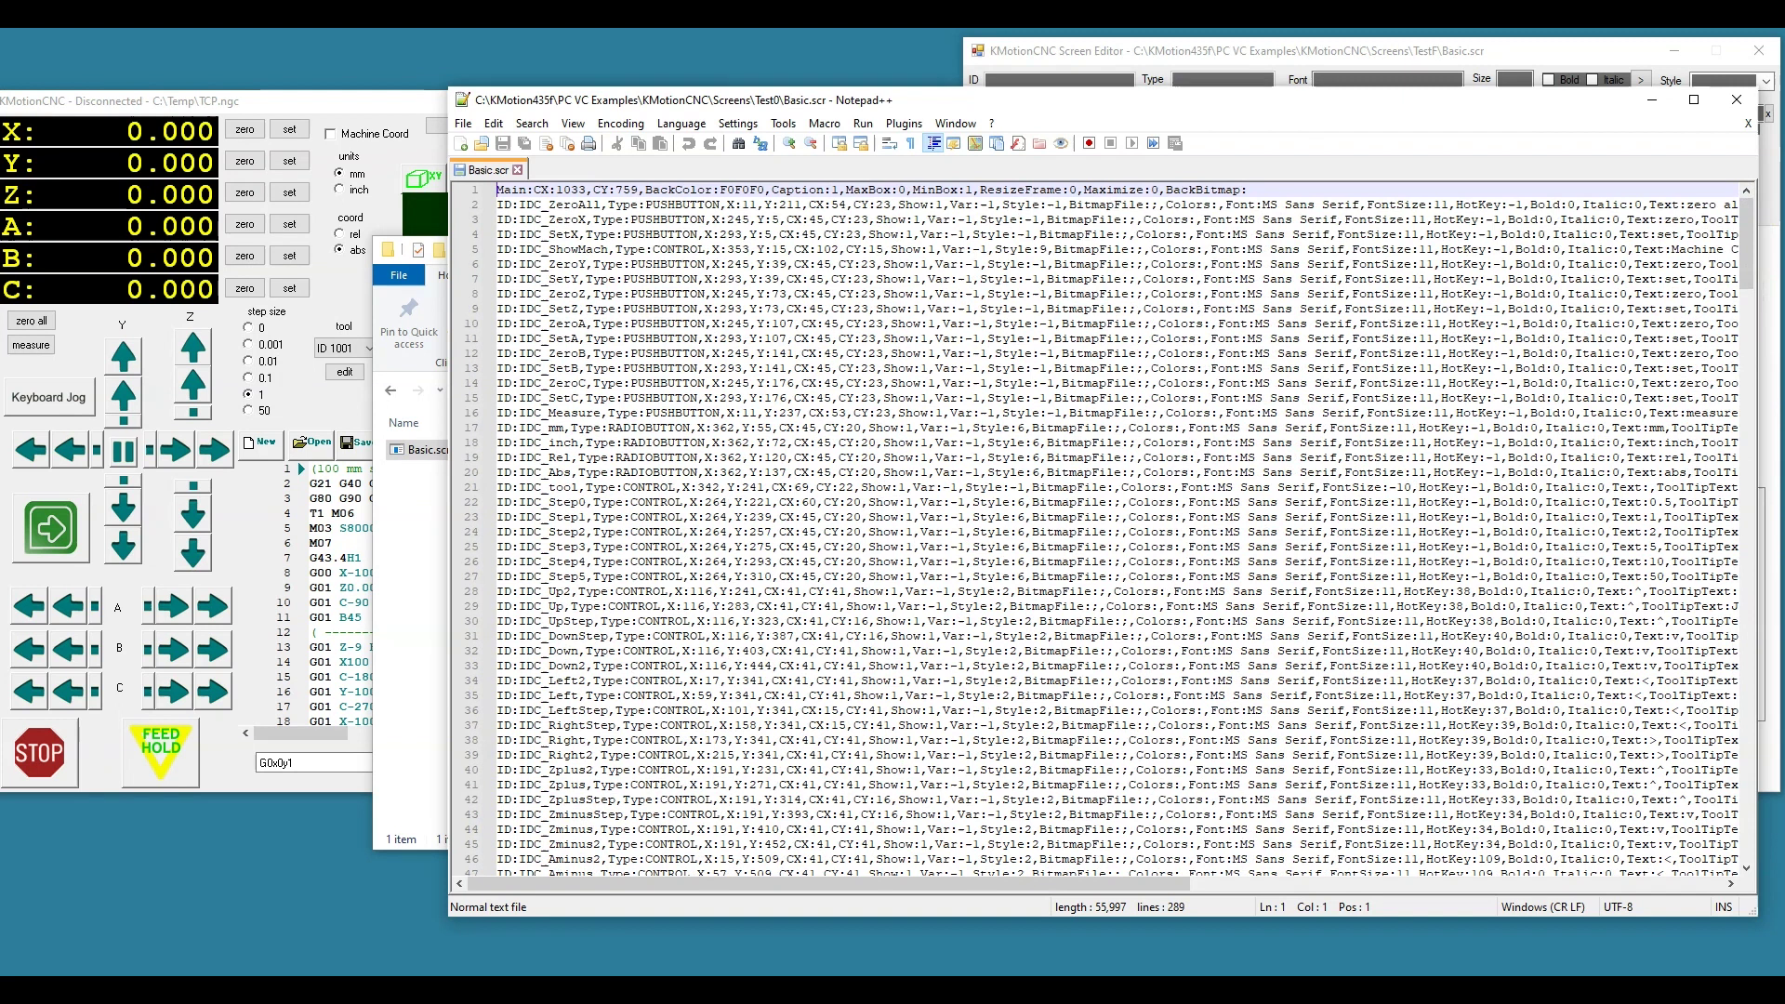
{"action": "left_click", "coordinate": [1760, 100]}
{"action": "left_click", "coordinate": [1736, 100]}
{"action": "left_click", "coordinate": [936, 249]}
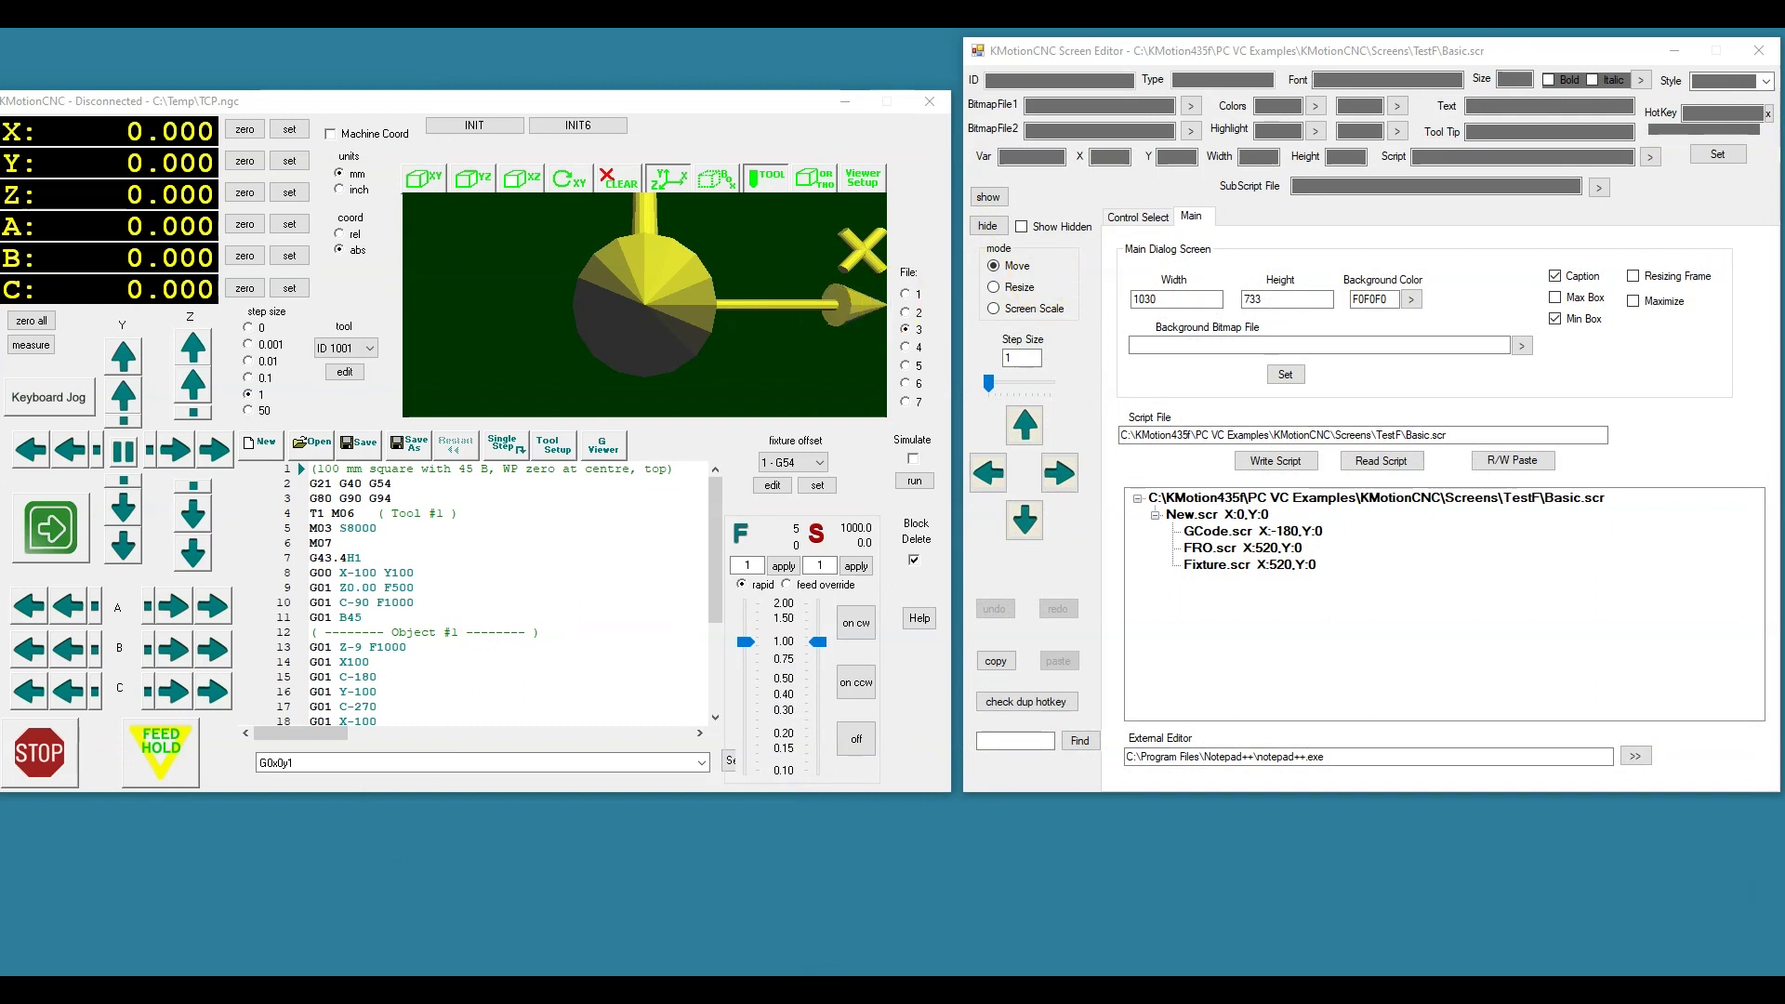
Load the screen script Basic.scr from the Test0 folder into the Screen Editor
{"action": "left_click", "coordinate": [1380, 460]}
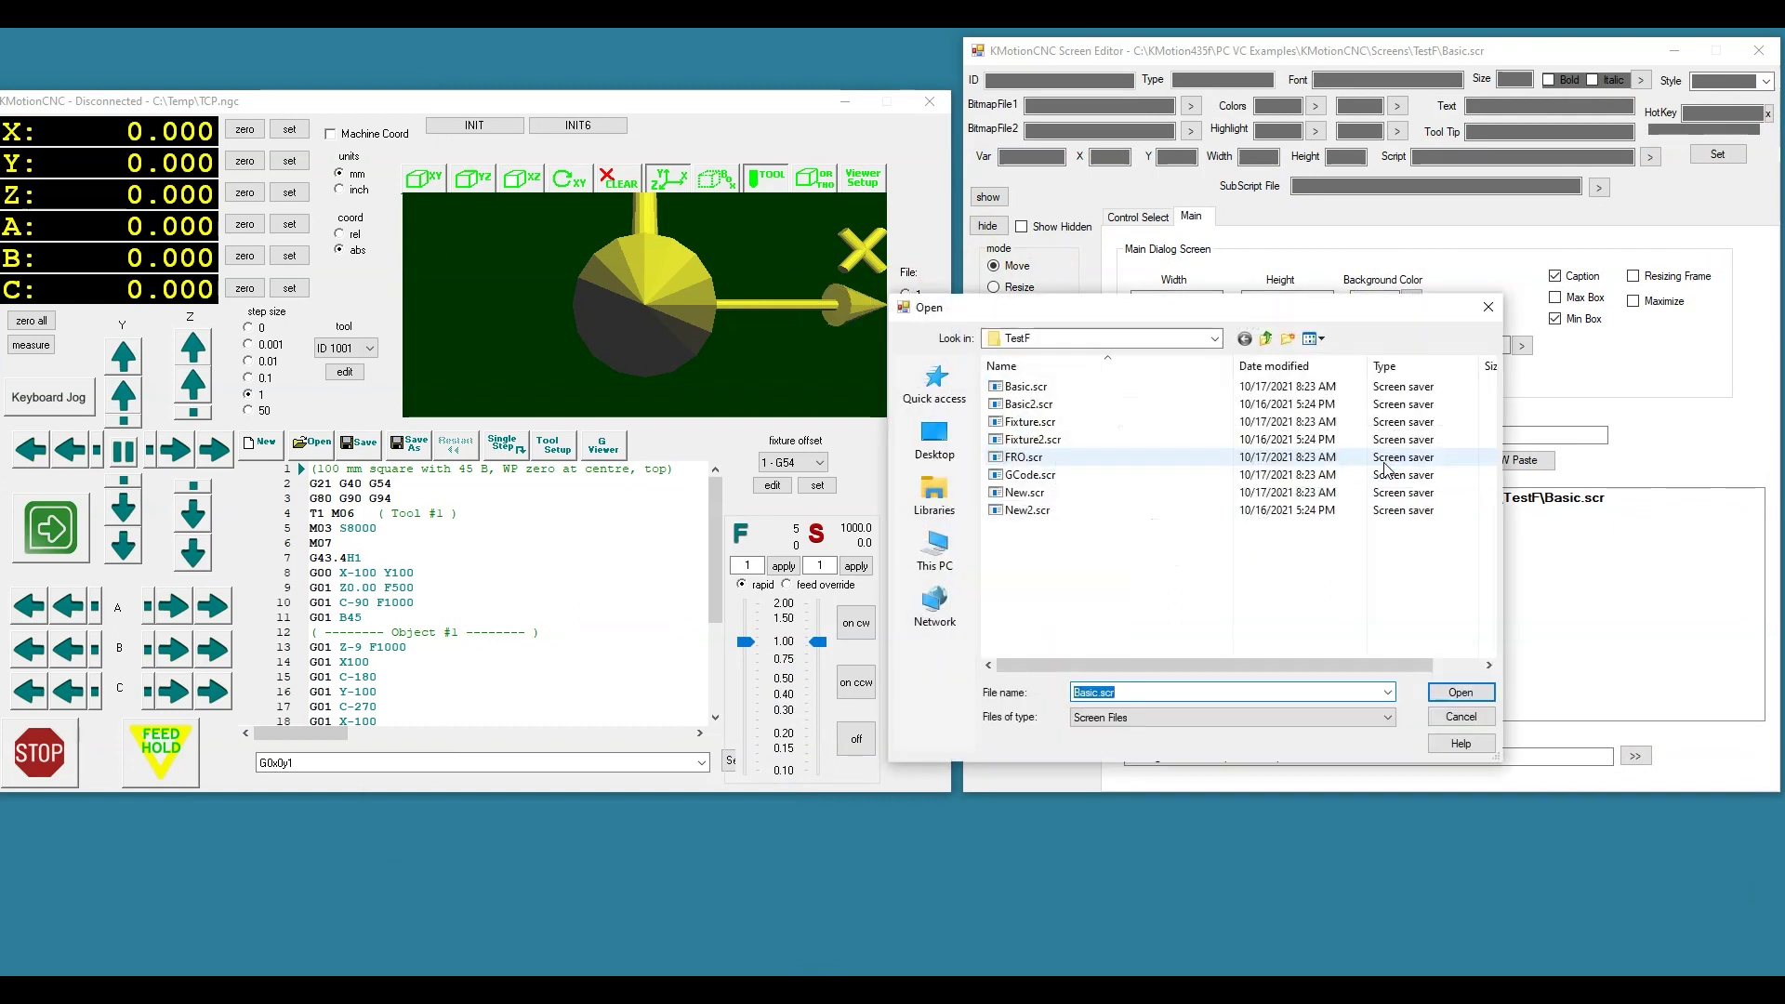
{"action": "left_click", "coordinate": [1265, 339]}
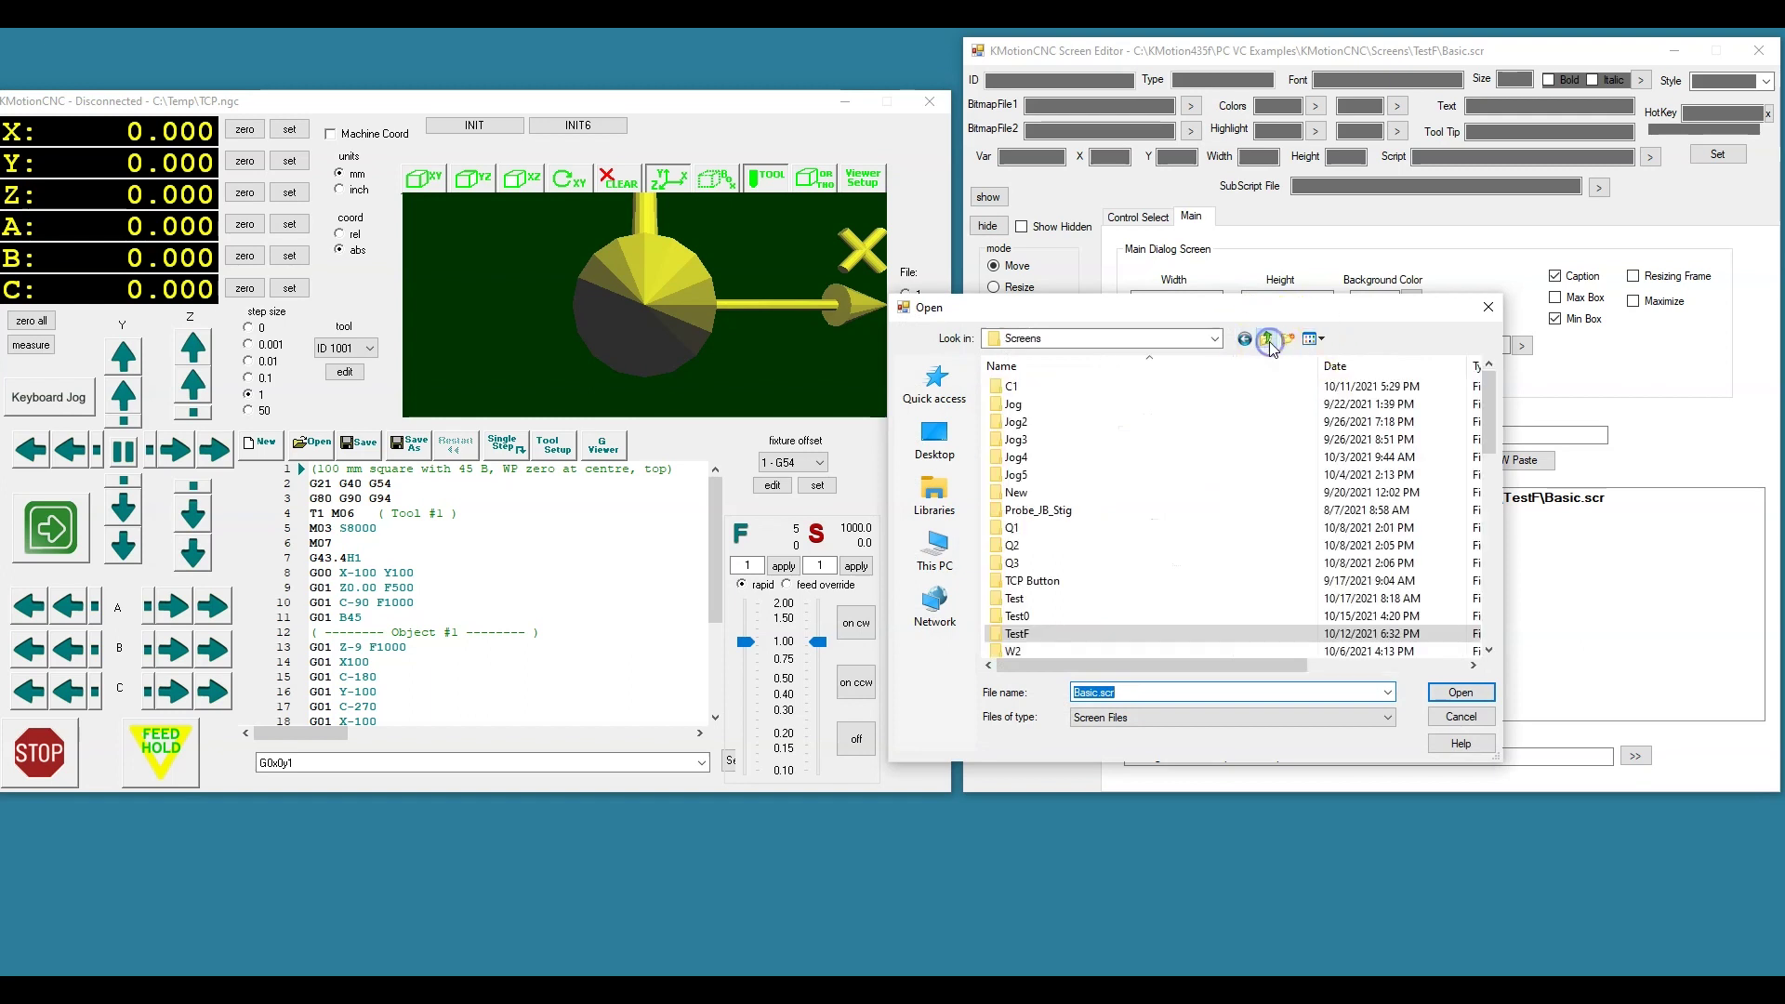
{"action": "double_click", "coordinate": [1025, 617]}
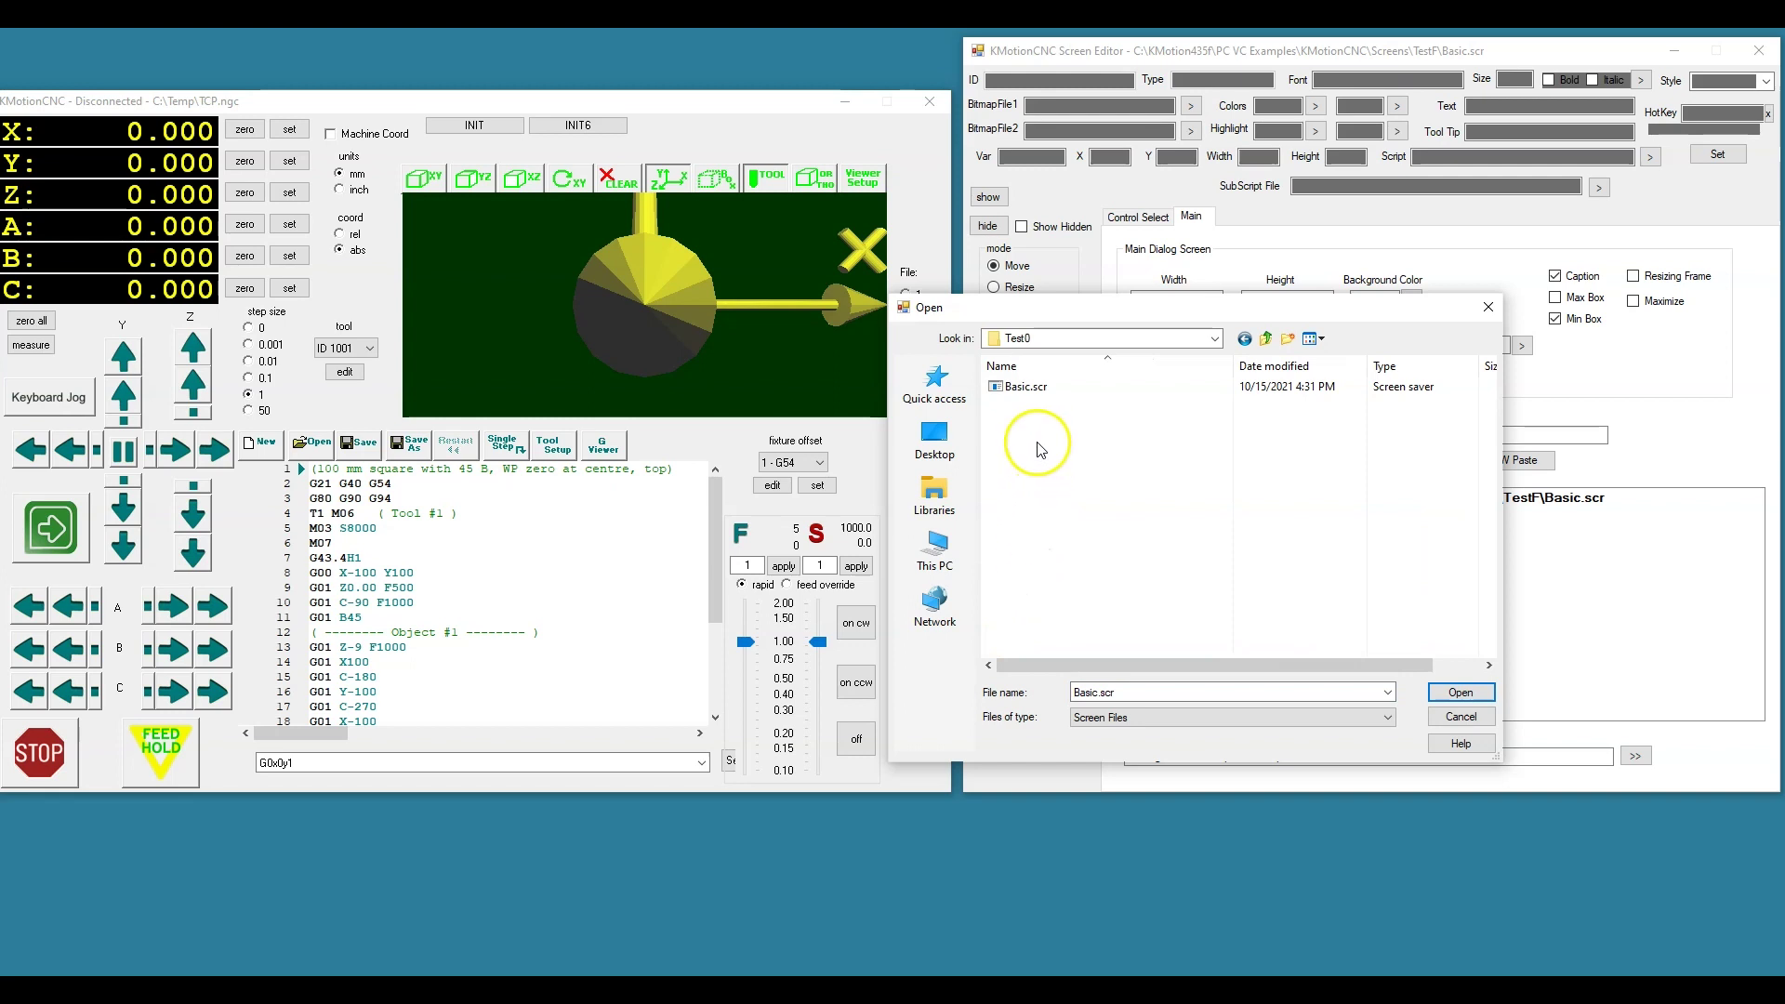
{"action": "left_click", "coordinate": [1025, 388]}
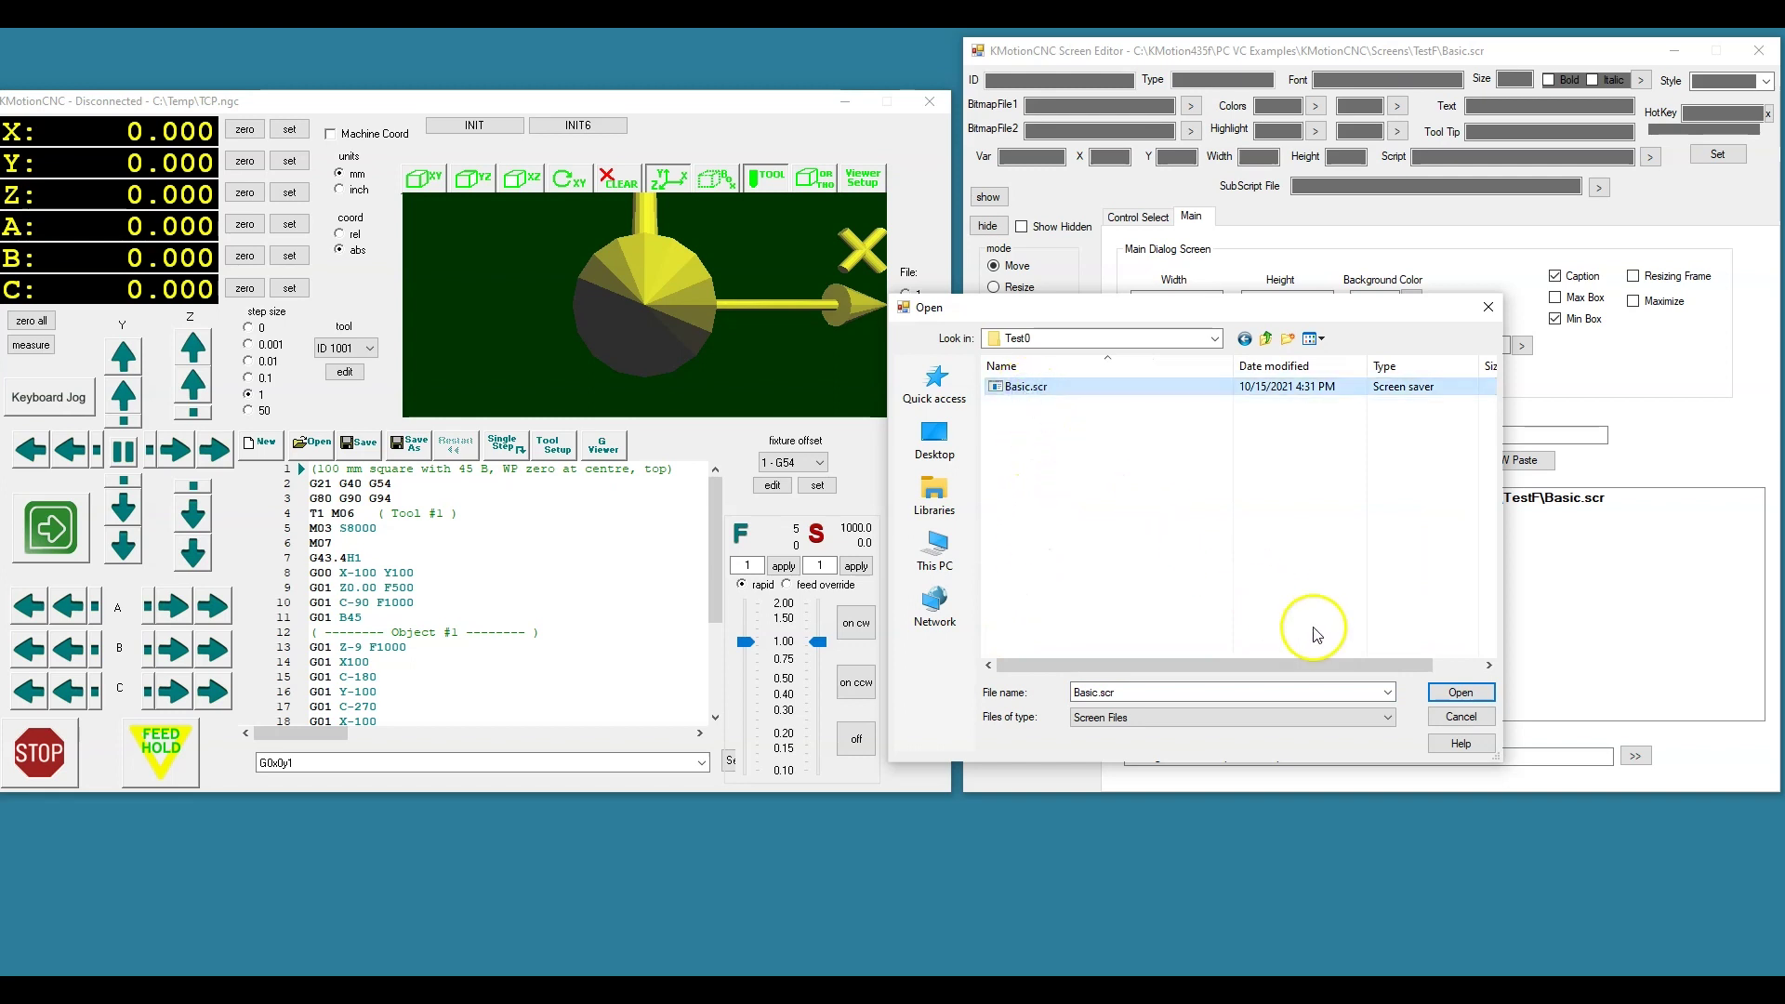
{"action": "left_click", "coordinate": [1446, 693]}
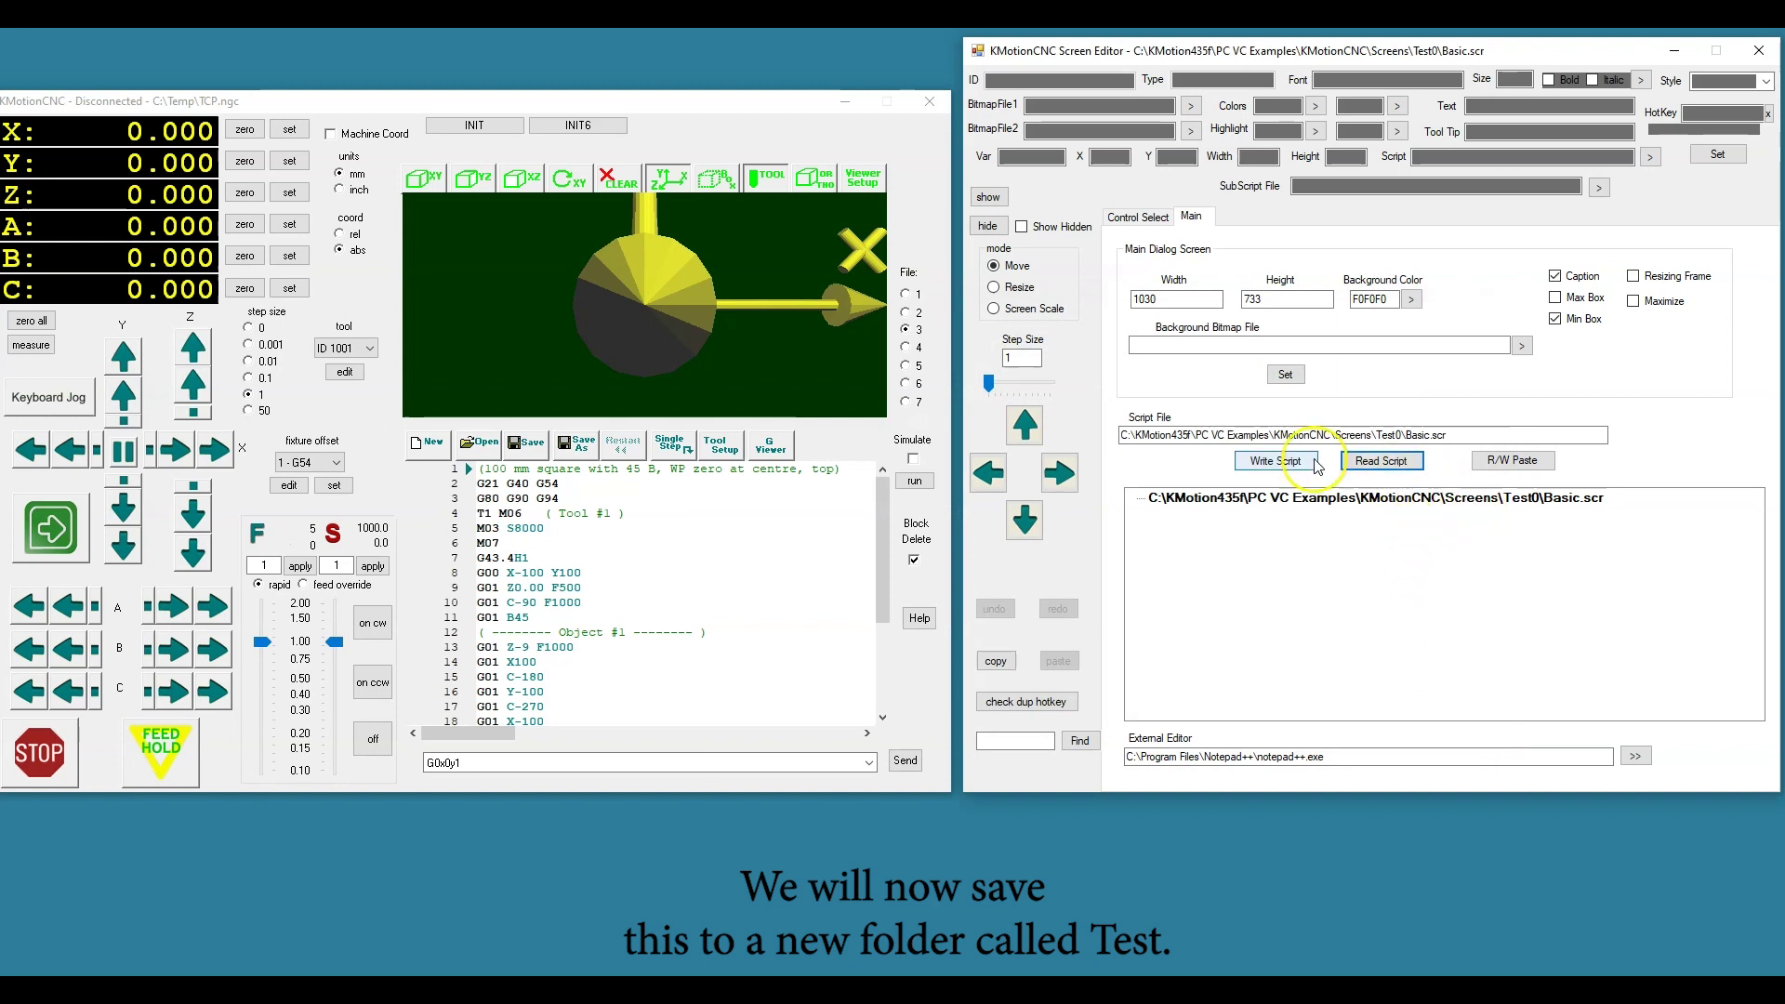
Write the screen script as Basic.scr into the Test folder and check the saved file in File Explorer
{"action": "left_click", "coordinate": [1280, 462]}
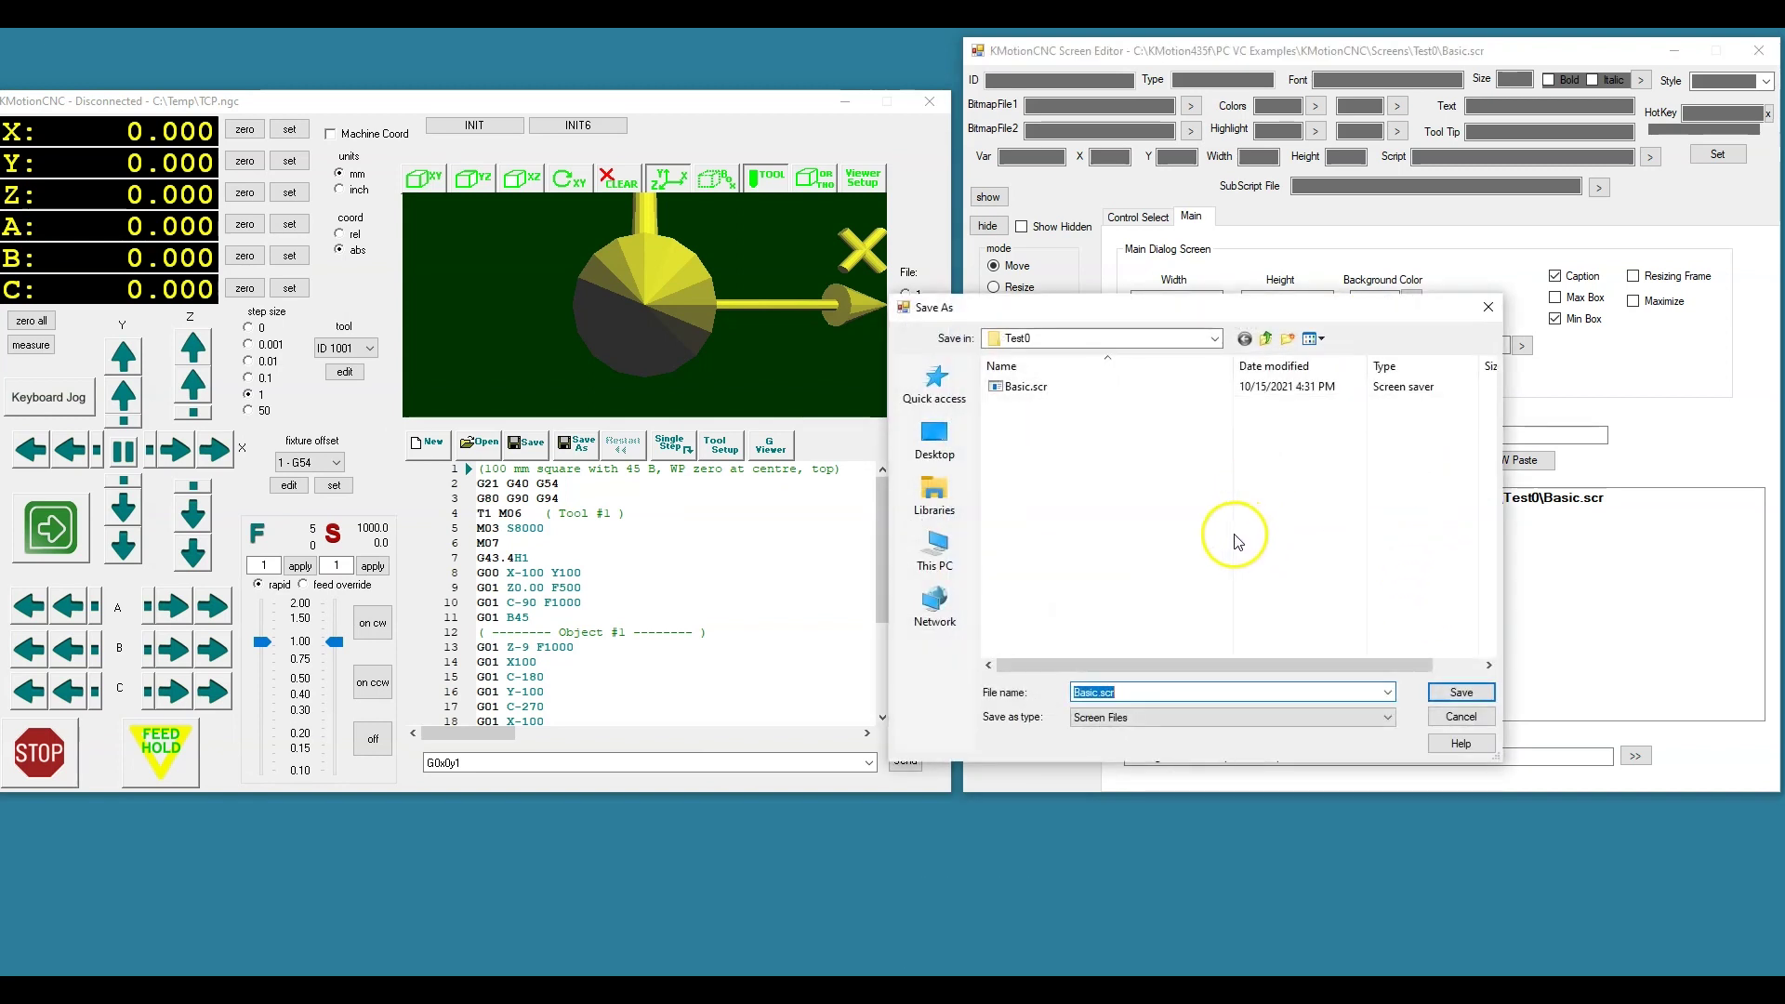
{"action": "left_click", "coordinate": [1266, 339]}
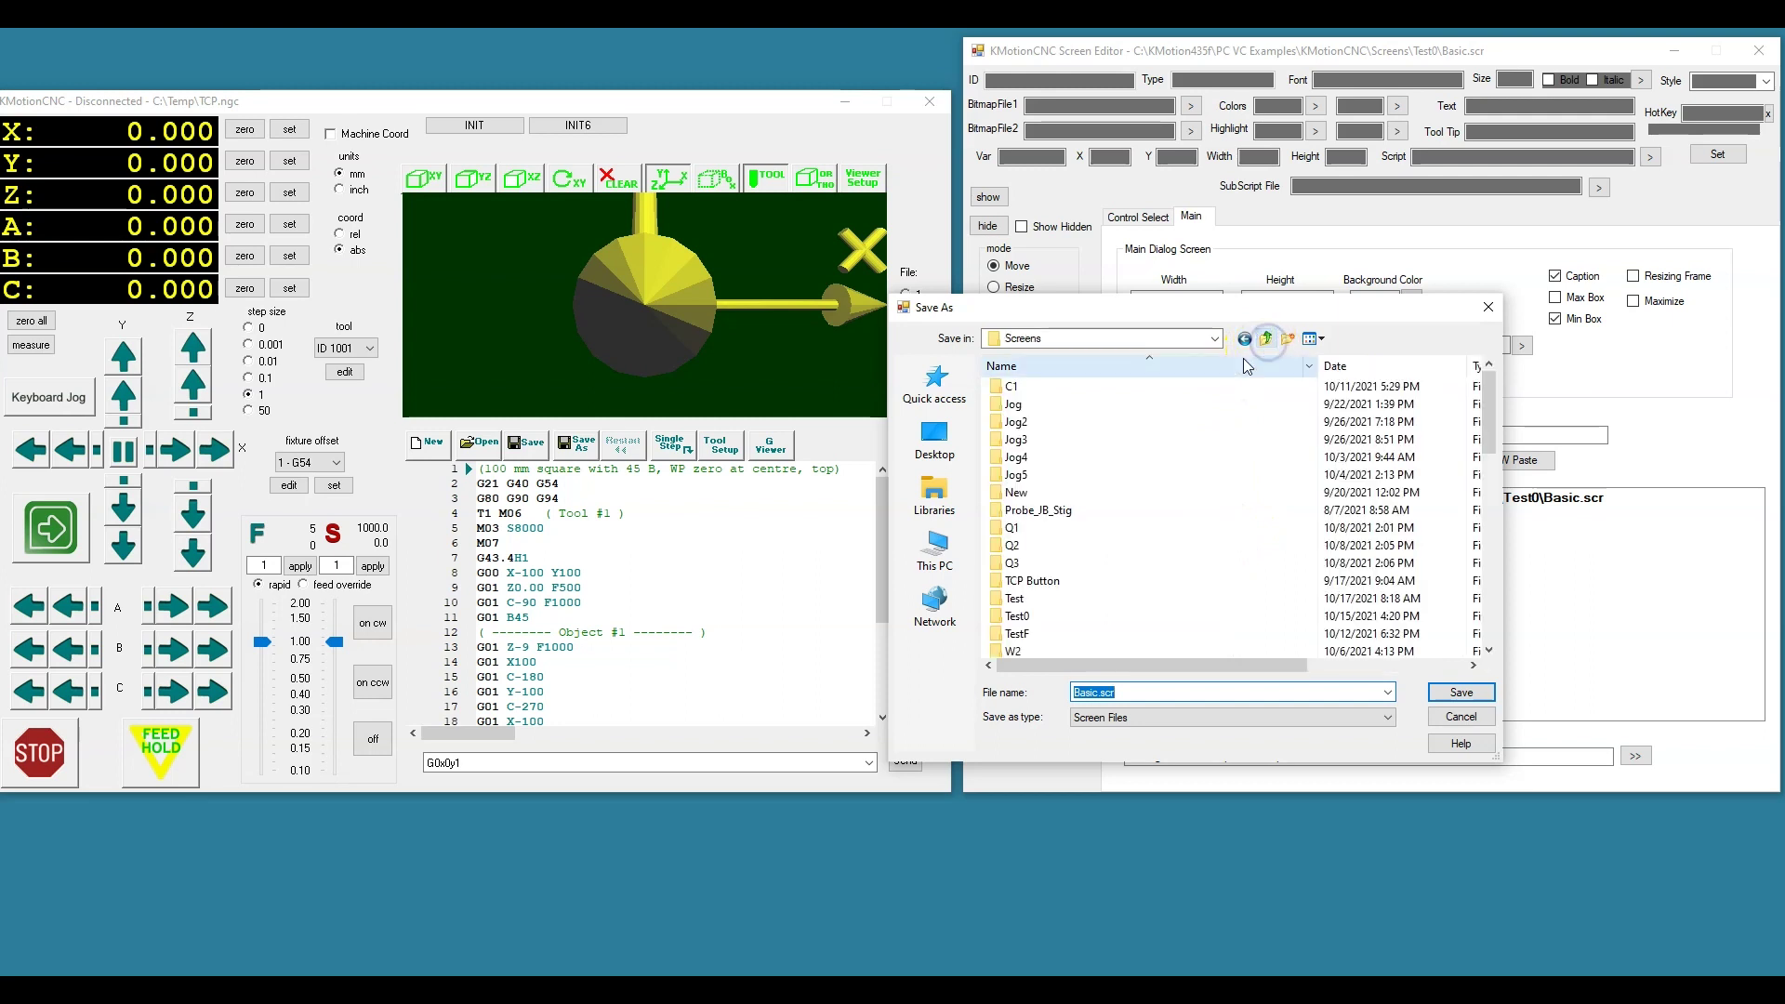
{"action": "left_click", "coordinate": [1020, 599]}
{"action": "left_click", "coordinate": [1020, 599]}
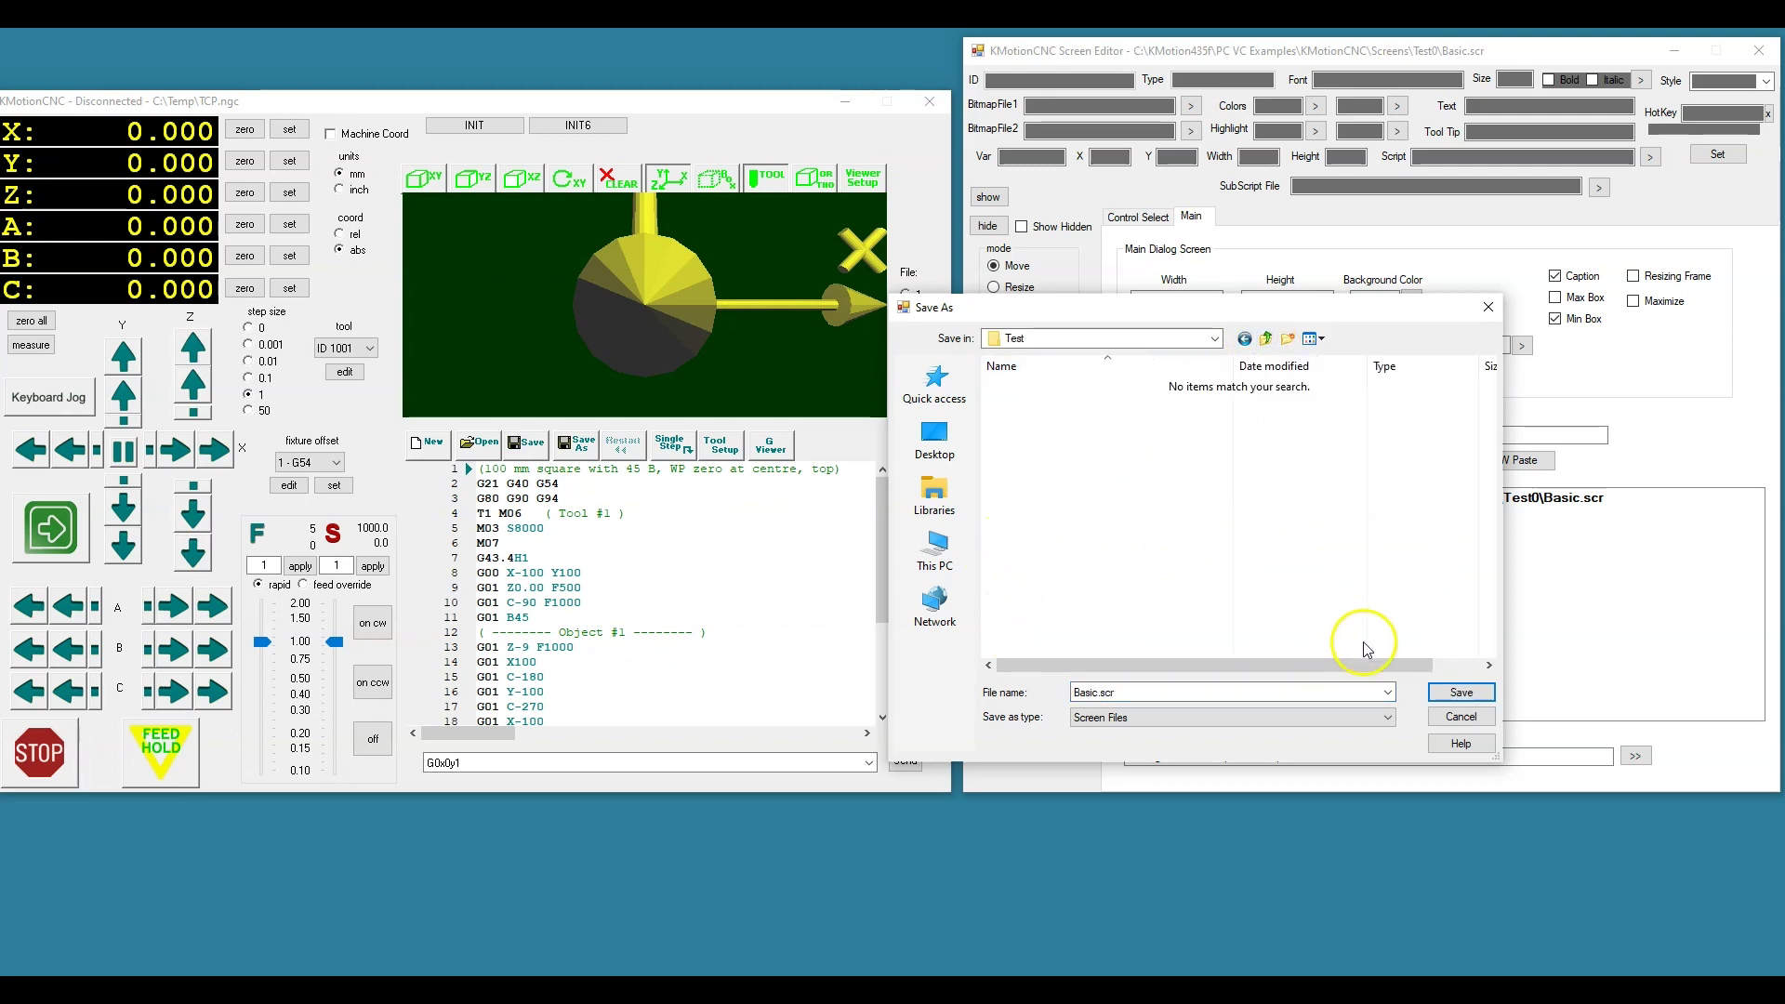
{"action": "left_click", "coordinate": [1453, 693]}
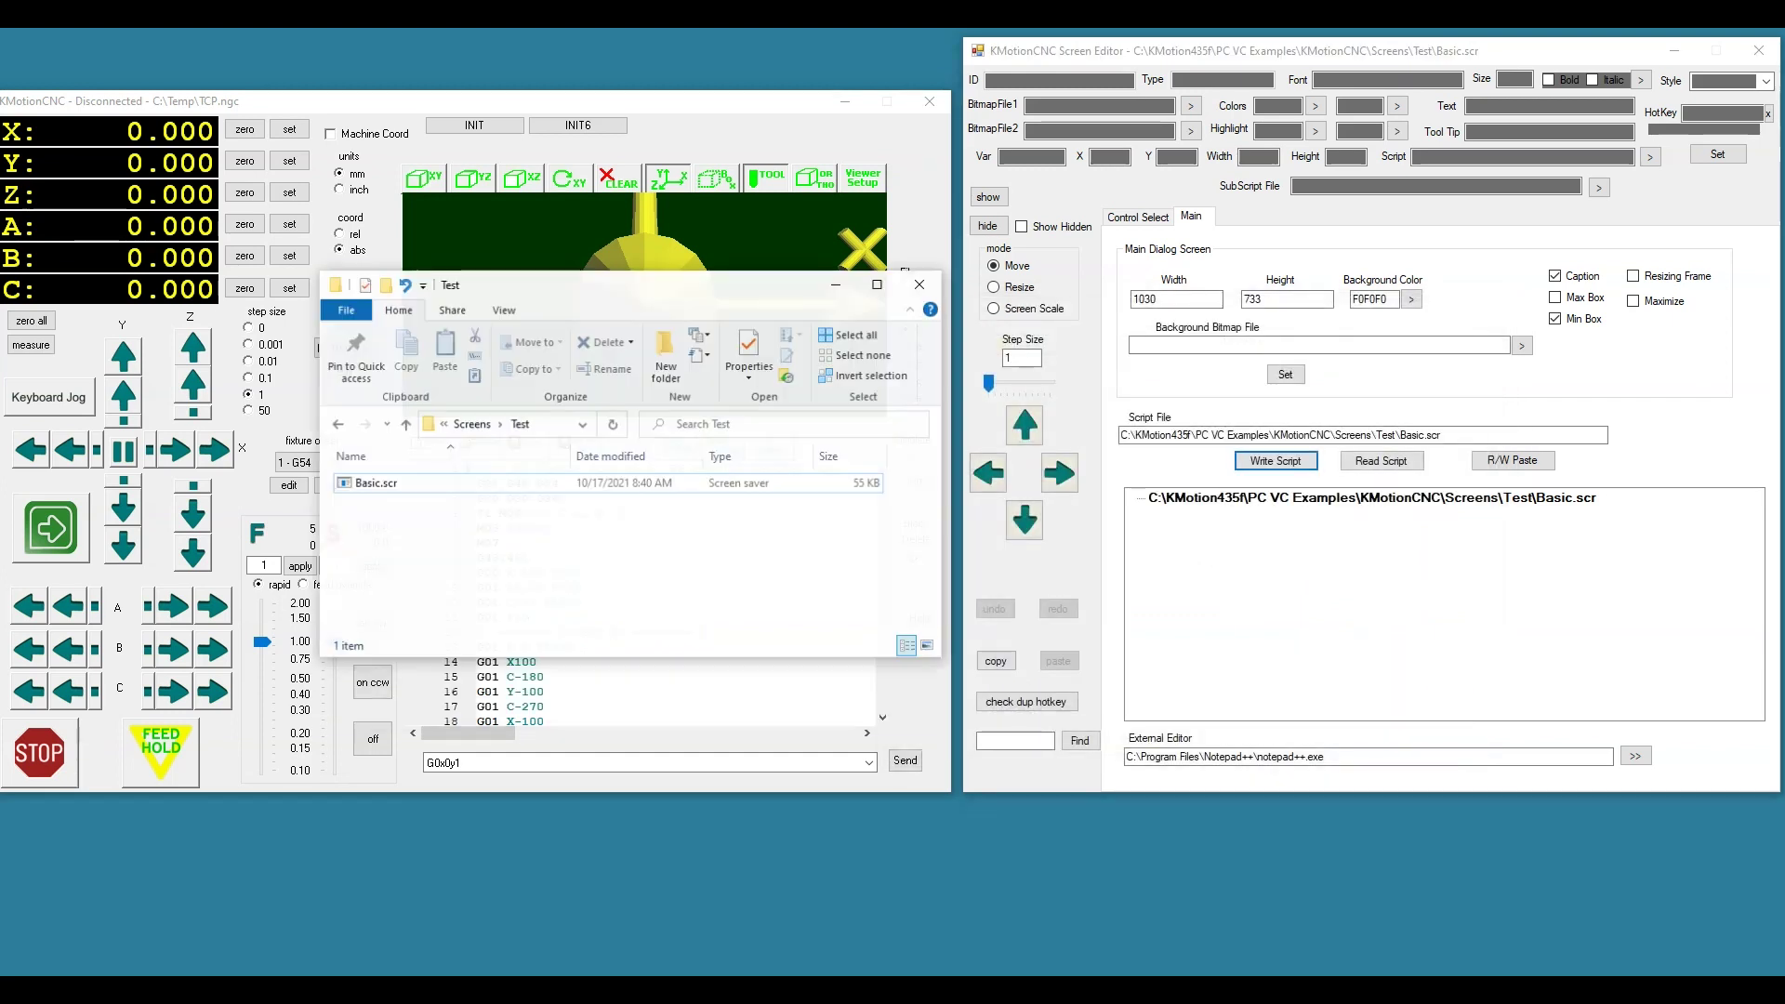
{"action": "left_click", "coordinate": [415, 479]}
{"action": "left_click", "coordinate": [415, 480]}
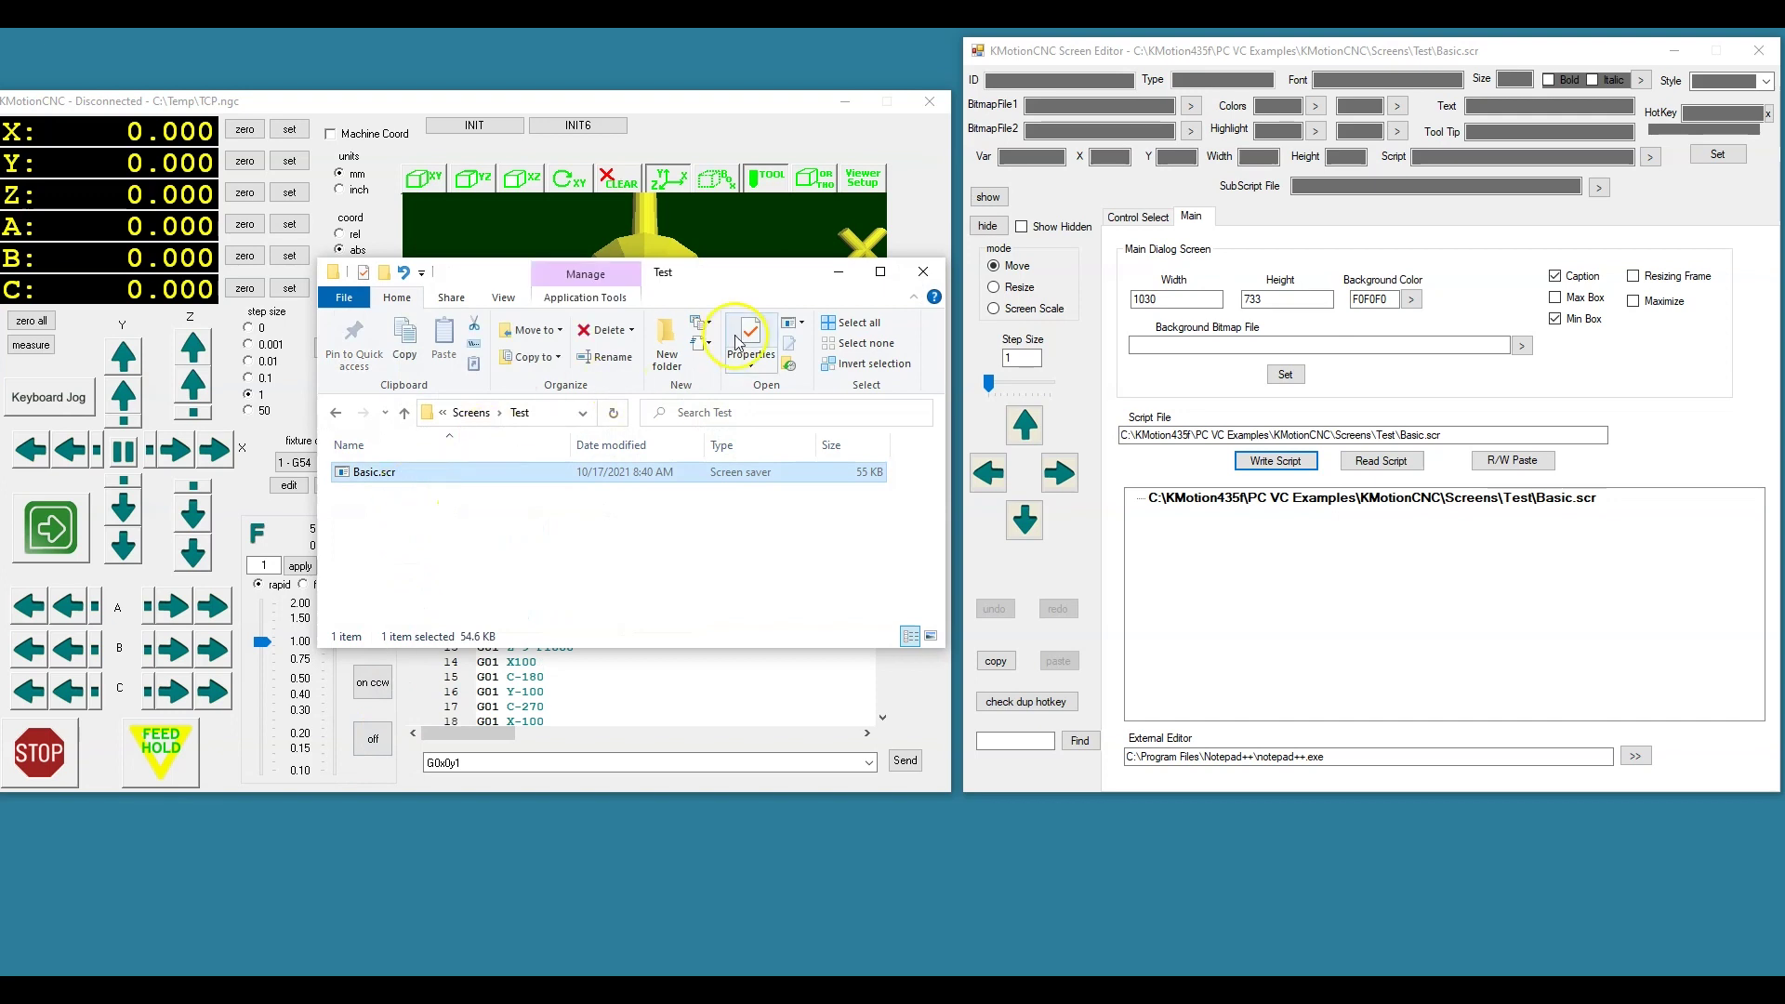
{"action": "left_click", "coordinate": [842, 272]}
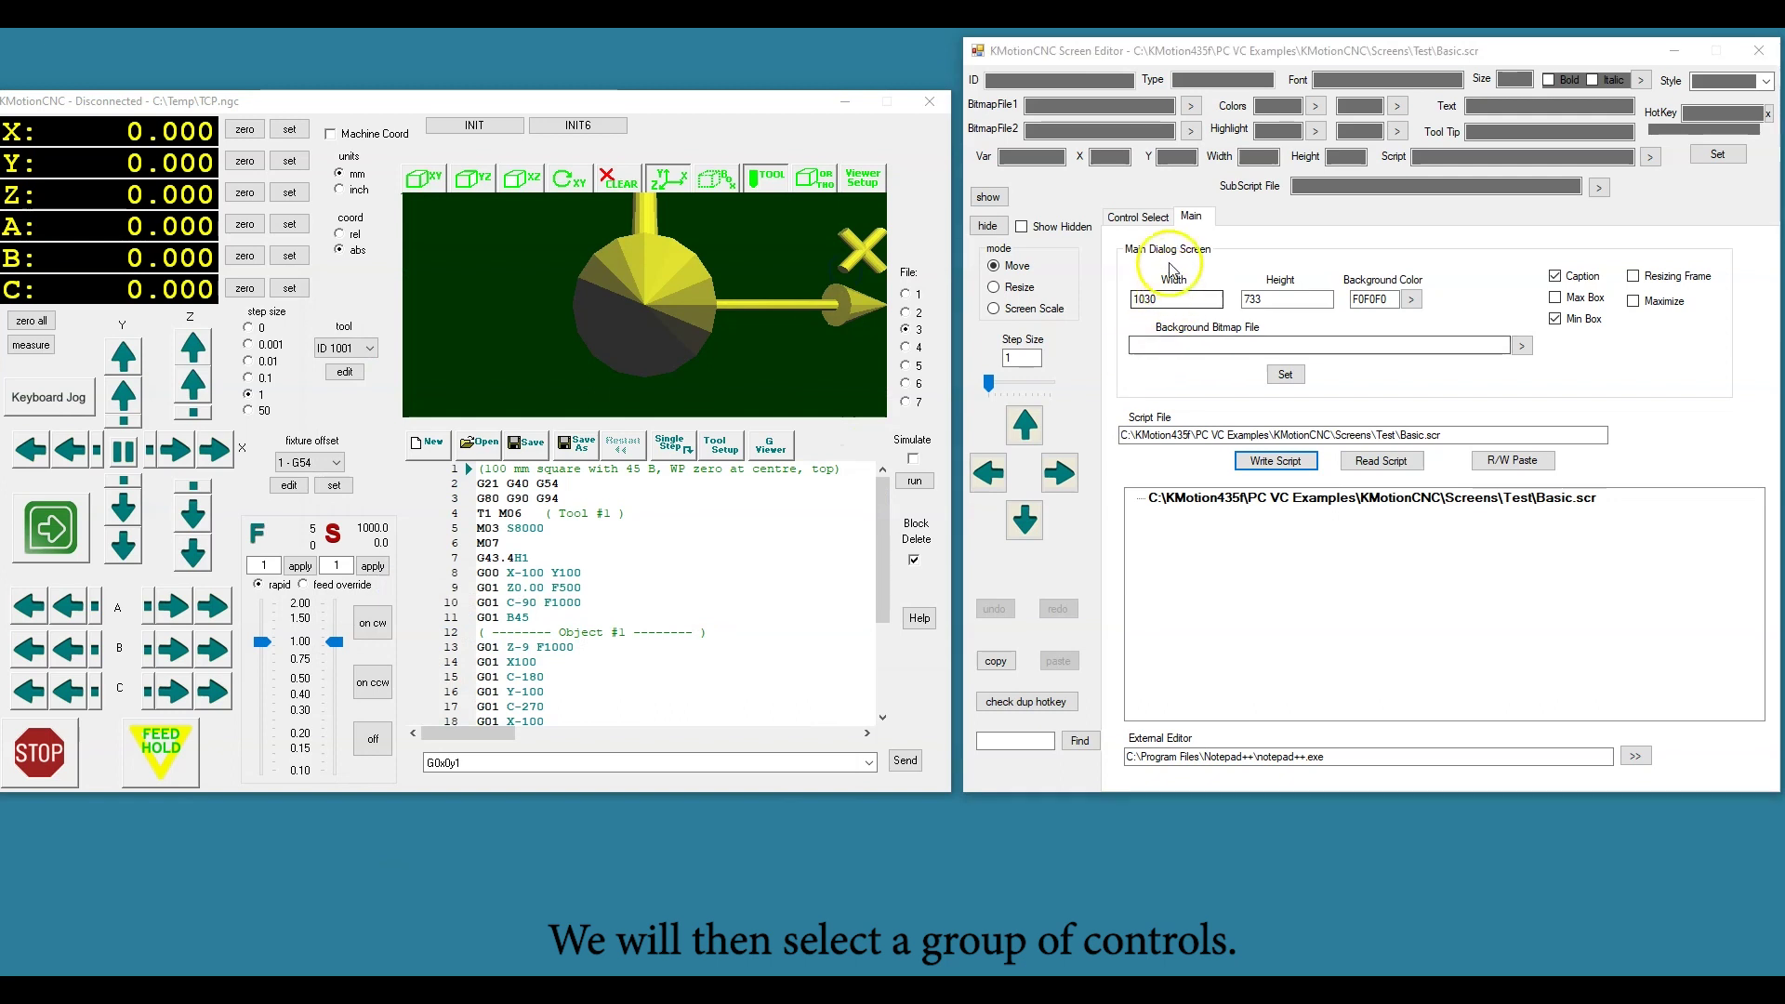
Assign the G-code window, its file buttons and the command line below it to the subscript file GCode.scr
{"action": "left_click", "coordinate": [1136, 218]}
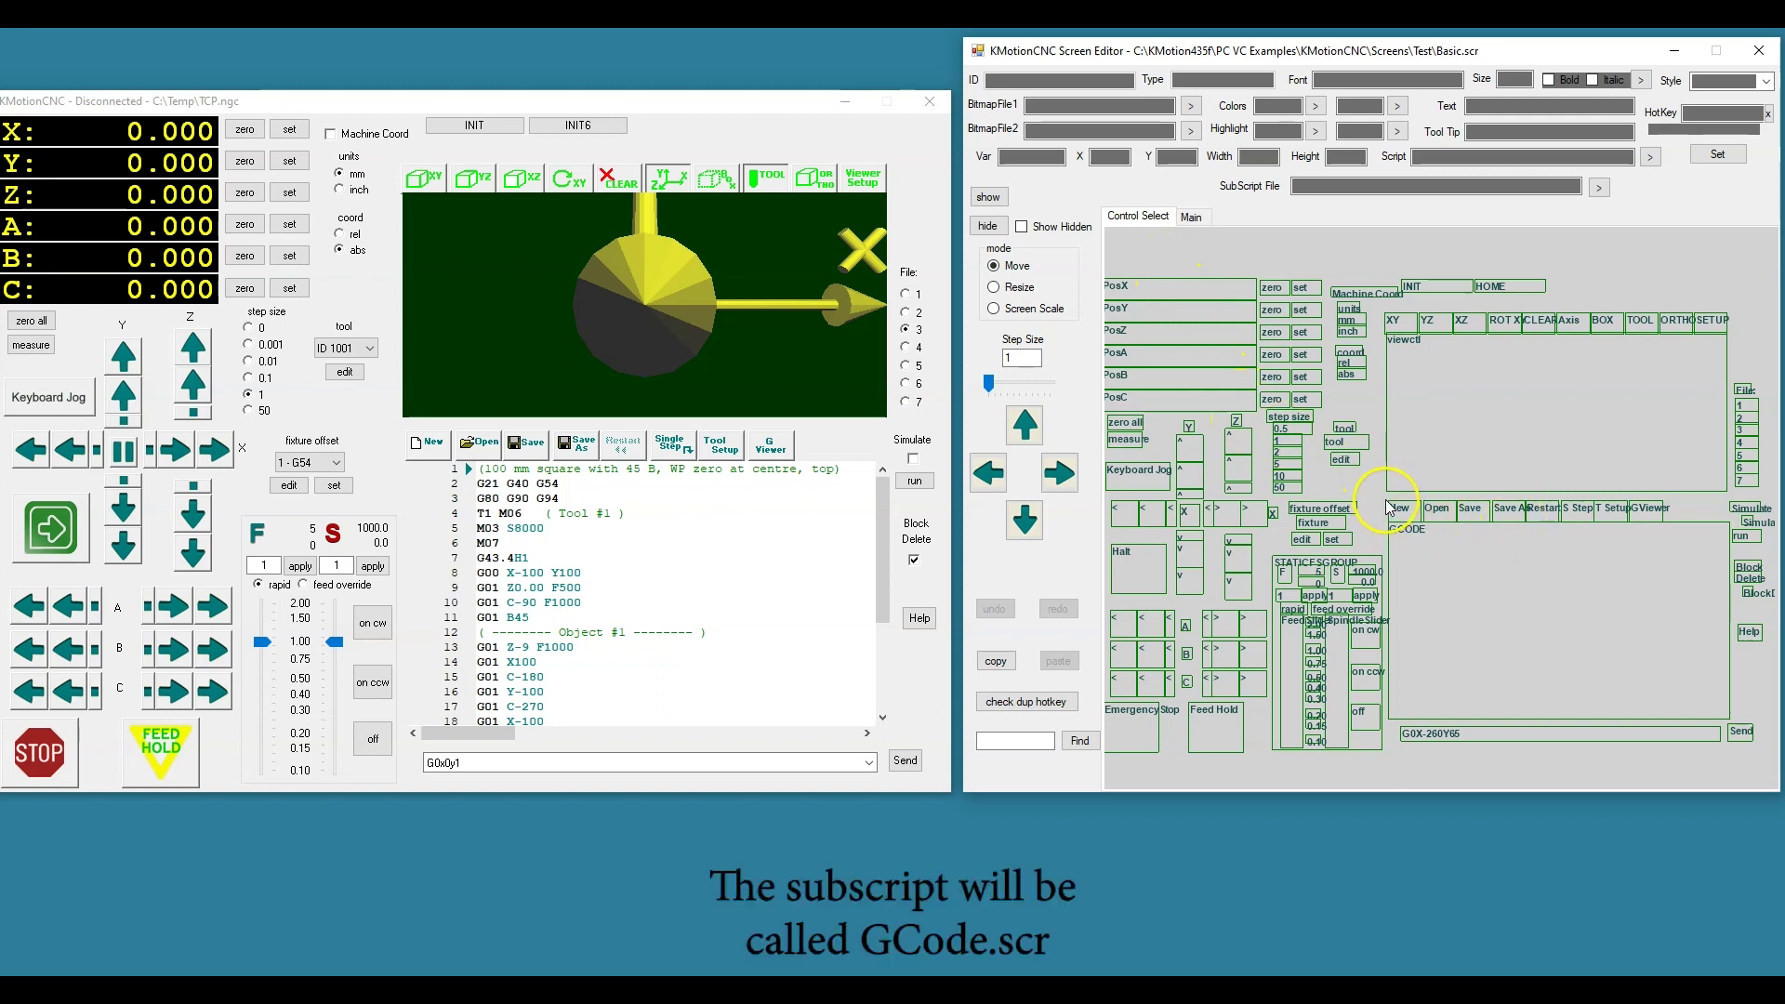
{"action": "left_click_drag", "start_coordinate": [1394, 506], "coordinate": [1729, 739]}
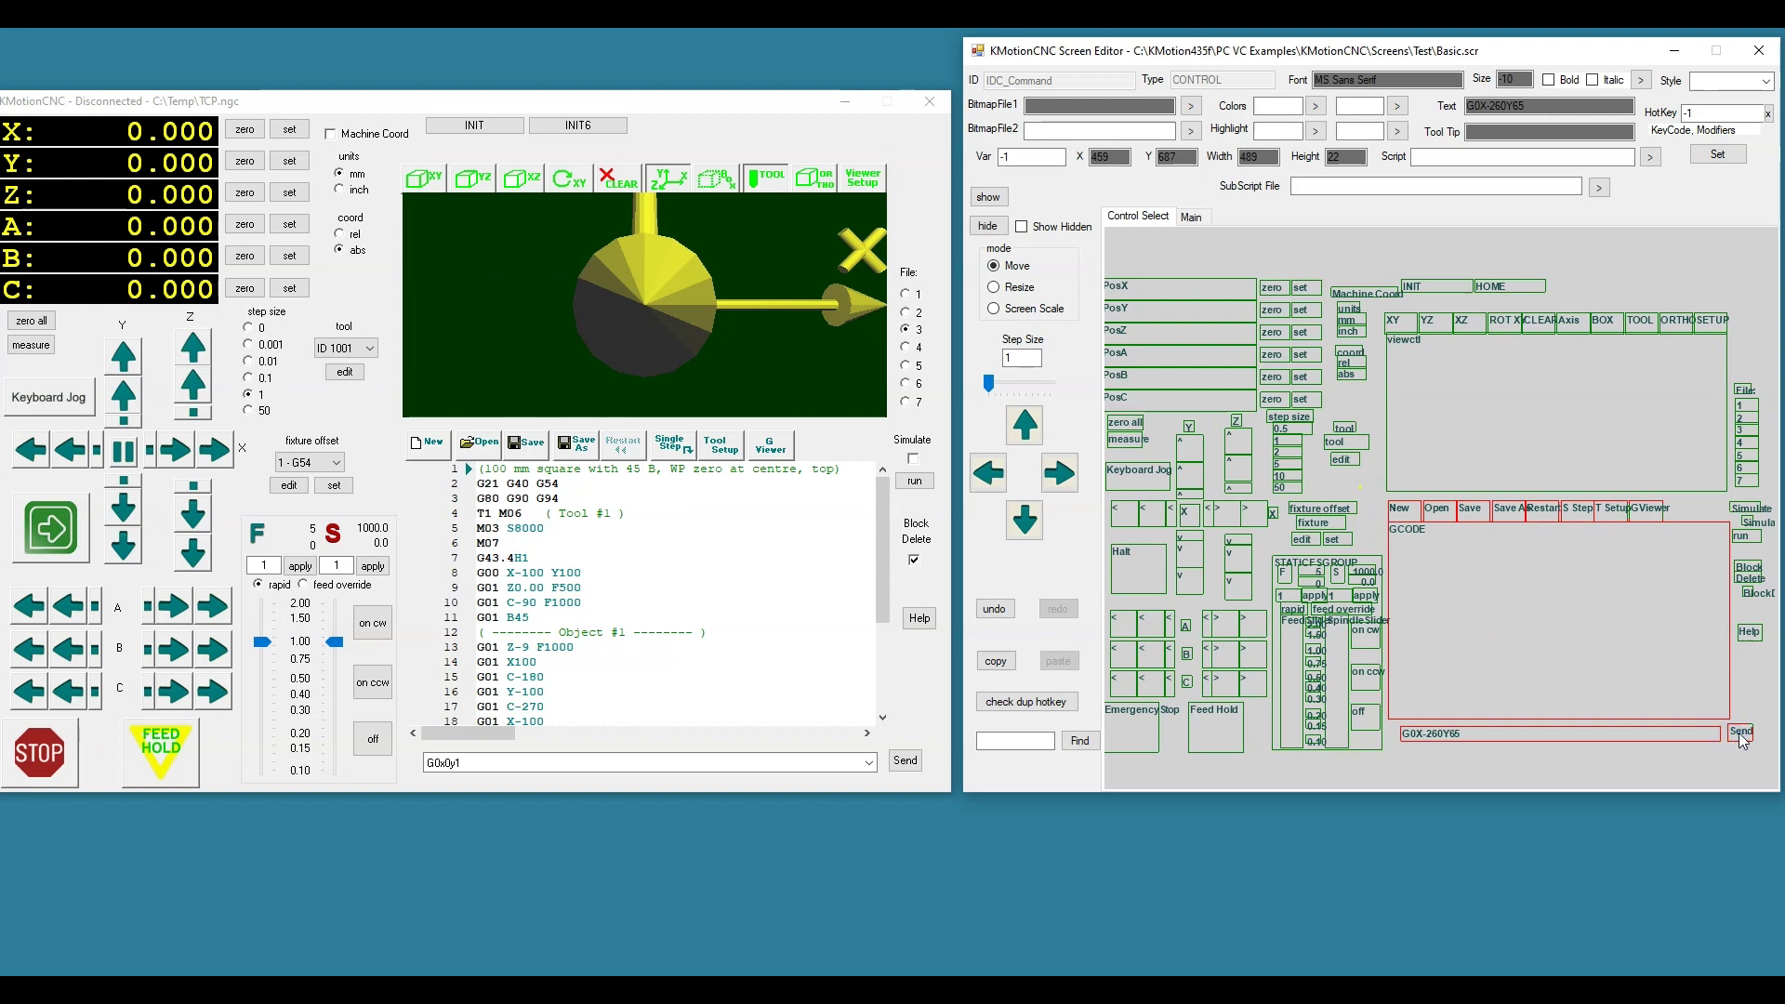
{"action": "left_click", "coordinate": [1398, 185]}
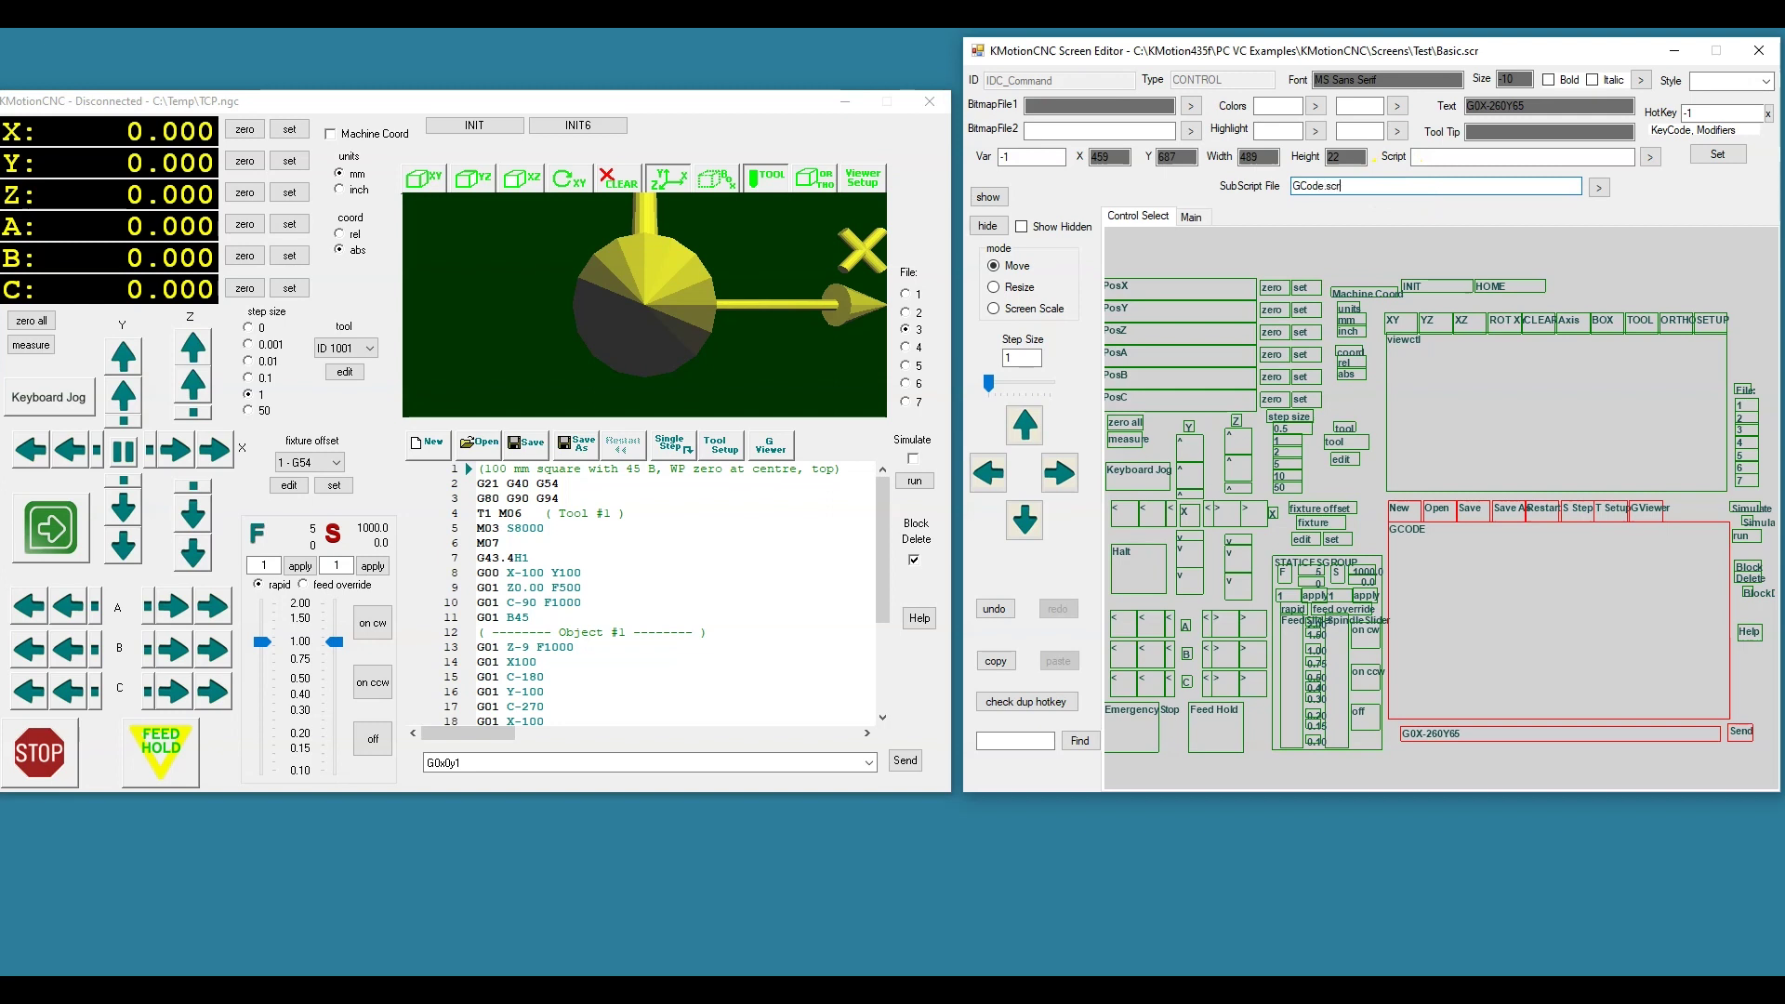
{"action": "left_click", "coordinate": [1716, 157]}
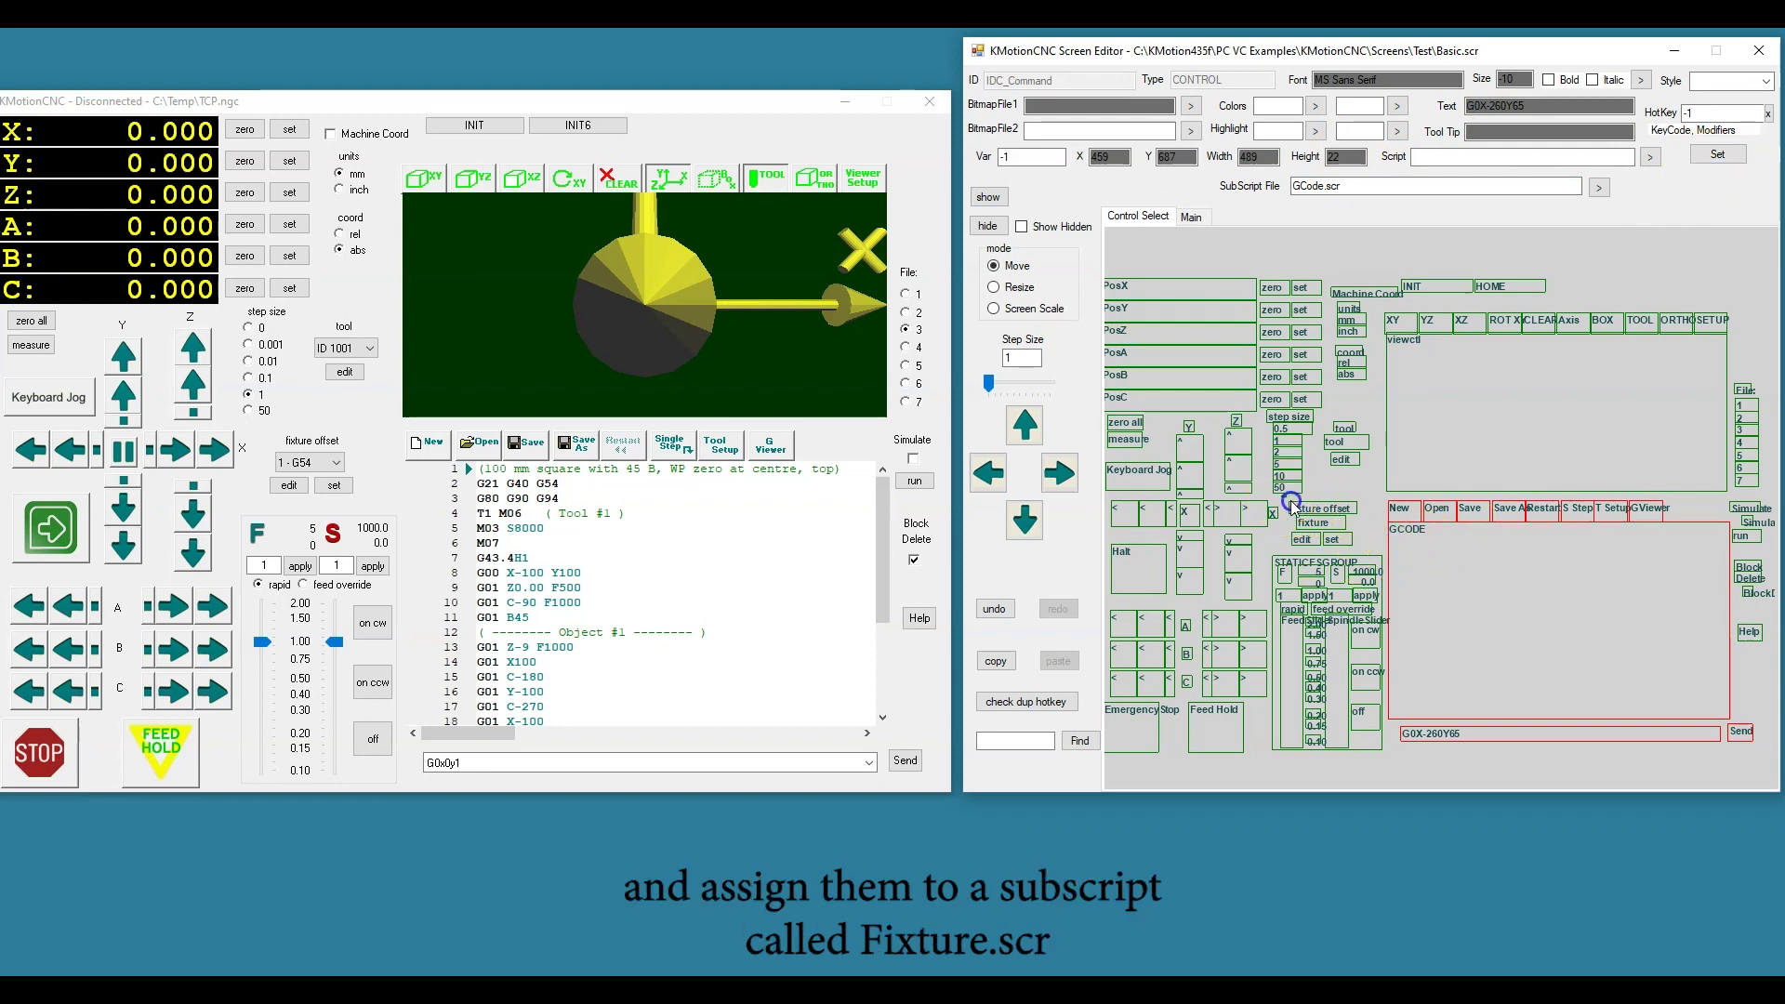
Assign the fixture offset label, selector, edit and set controls to the subscript file Fixture.scr
{"action": "left_click_drag", "start_coordinate": [1281, 495], "coordinate": [1345, 542]}
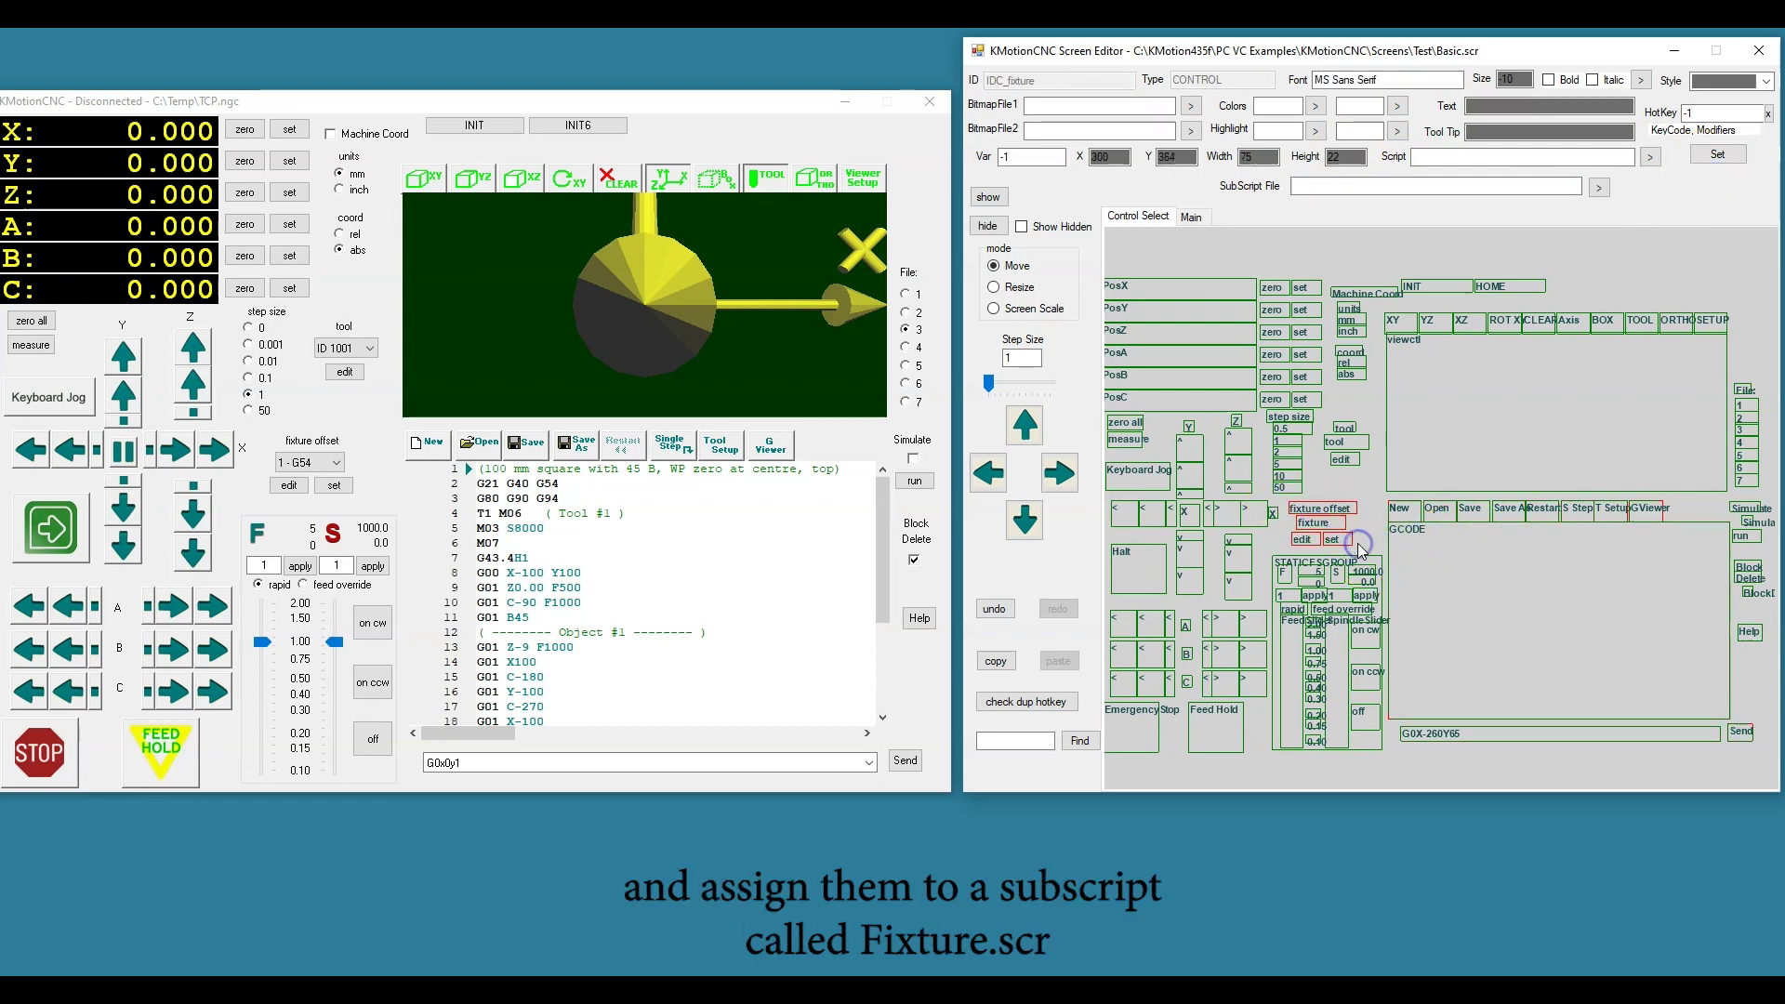
{"action": "left_click", "coordinate": [1385, 185]}
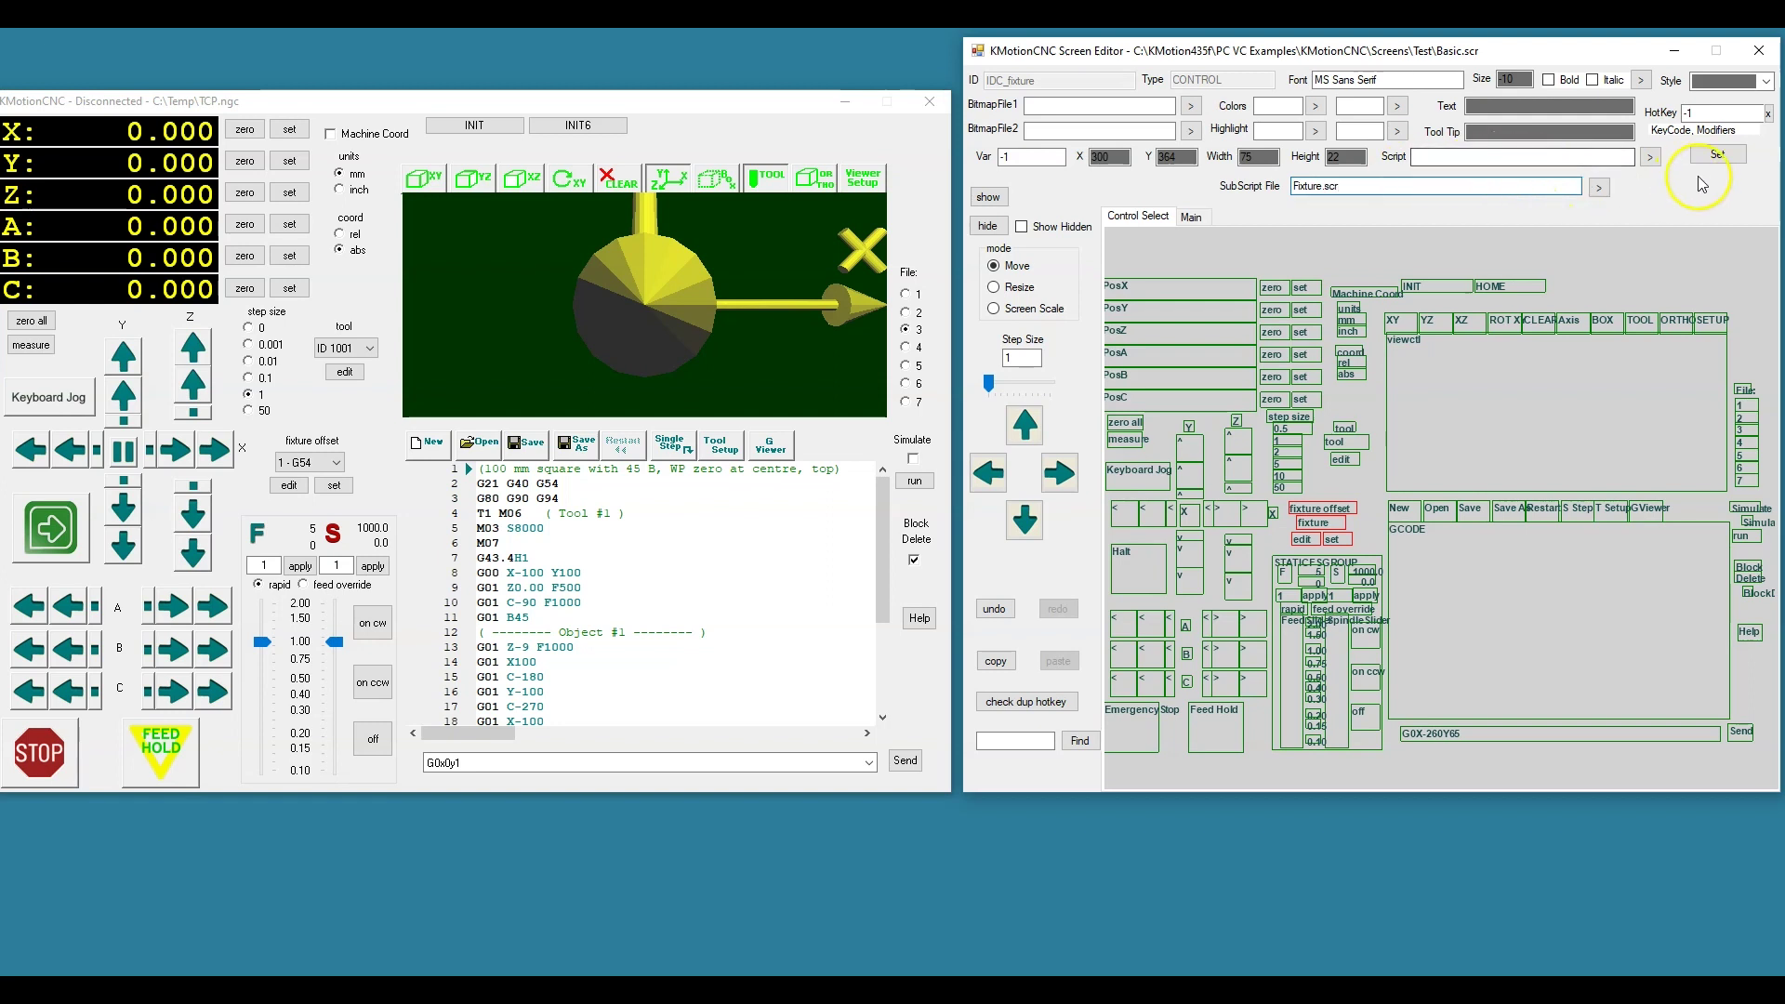
{"action": "left_click", "coordinate": [1717, 153]}
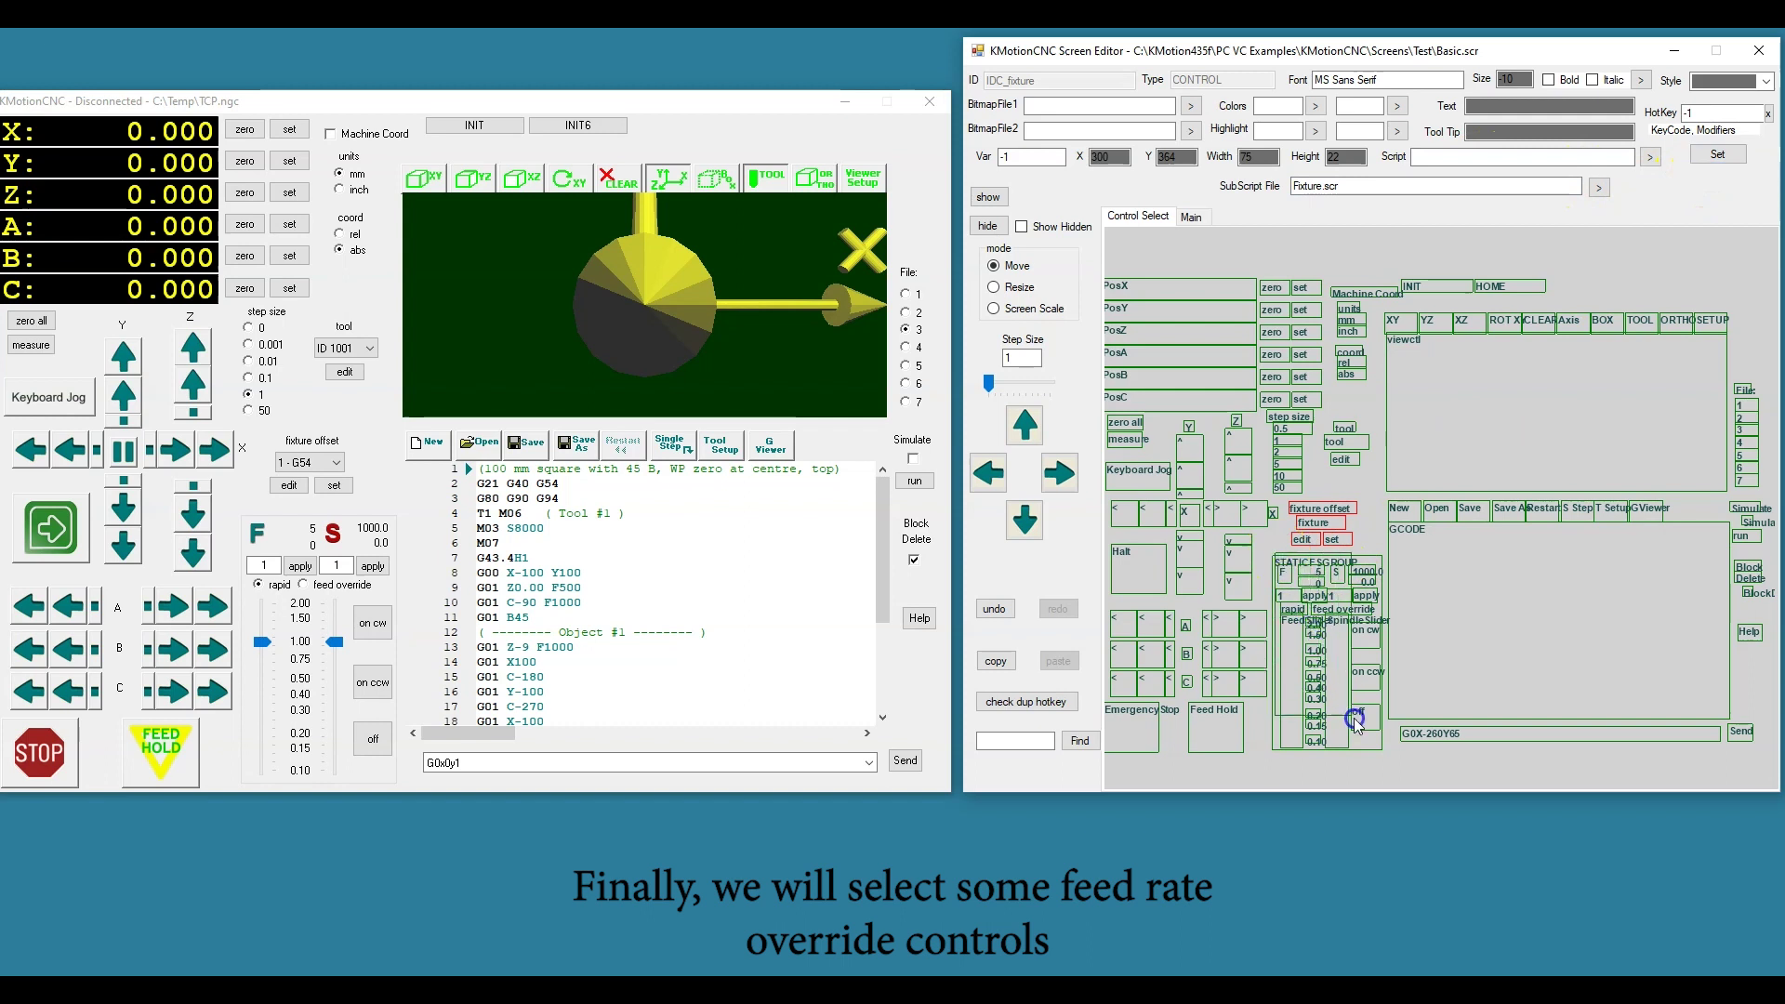
Assign the group of feed rate and spindle override controls to the subscript file FRO.scr
{"action": "left_click_drag", "start_coordinate": [1374, 746], "coordinate": [1374, 746]}
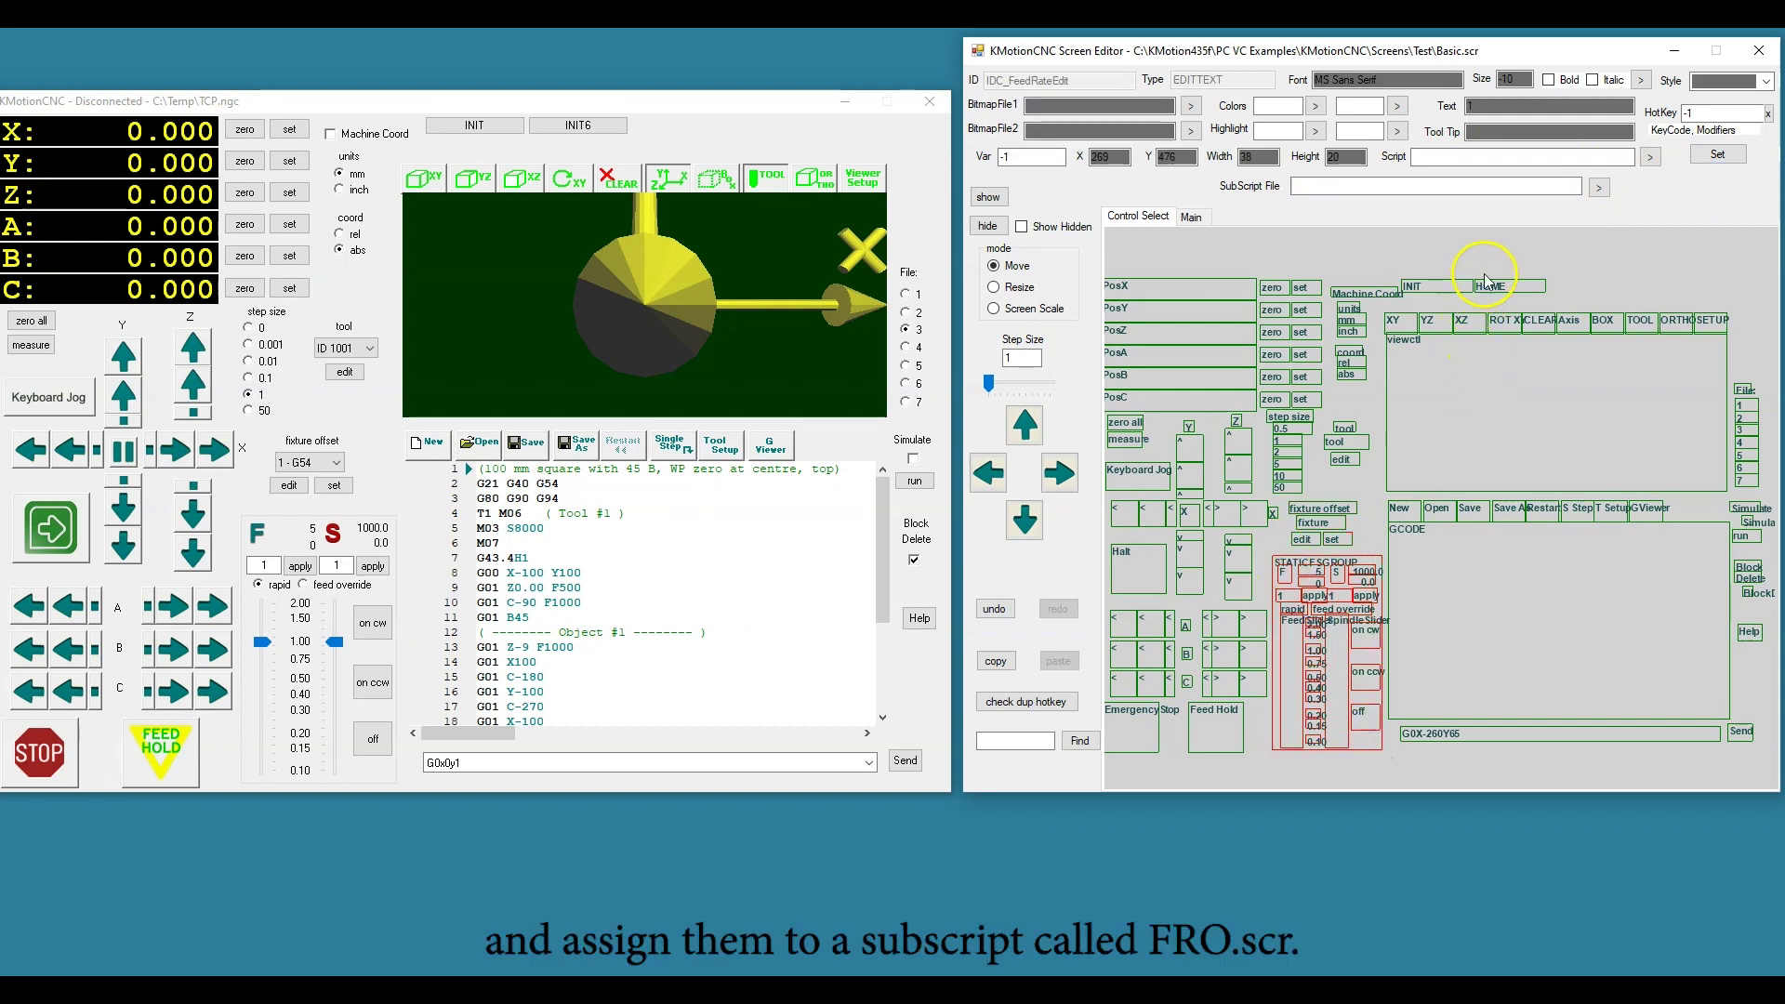
{"action": "left_click", "coordinate": [1468, 184]}
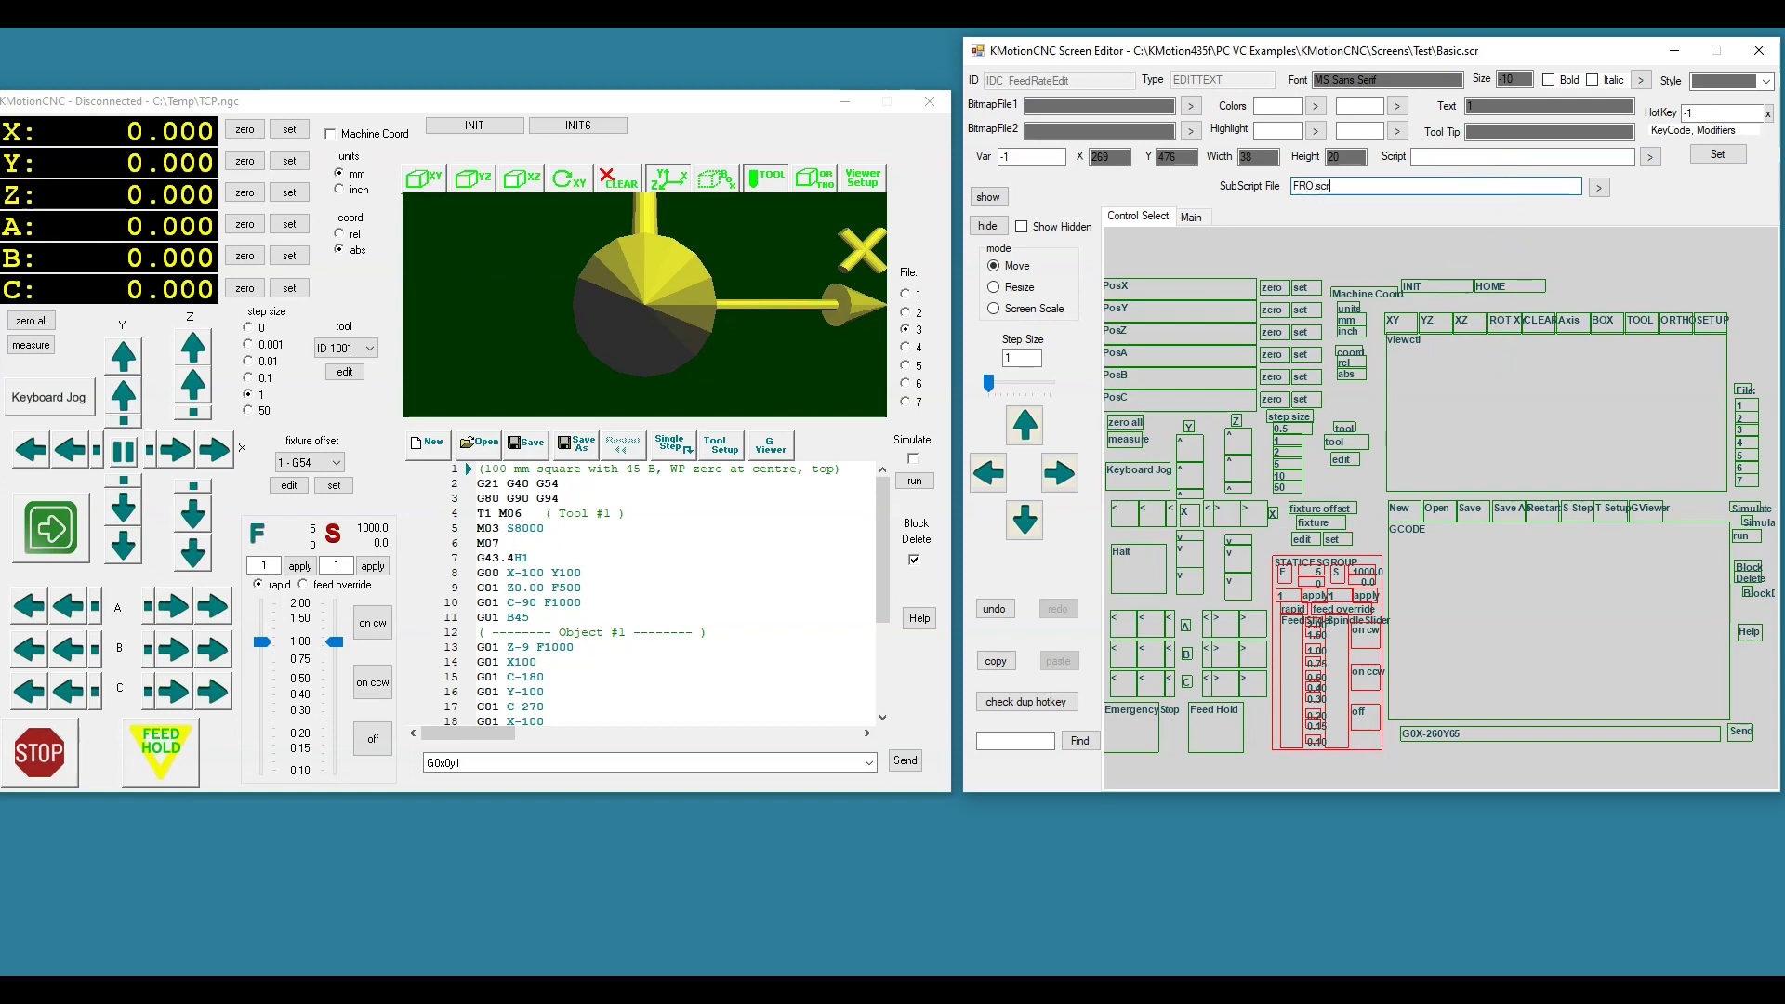
{"action": "left_click", "coordinate": [1701, 158]}
Write the screen script to the Test folder as Basic.scr, replacing the existing file
{"action": "left_click", "coordinate": [1193, 220]}
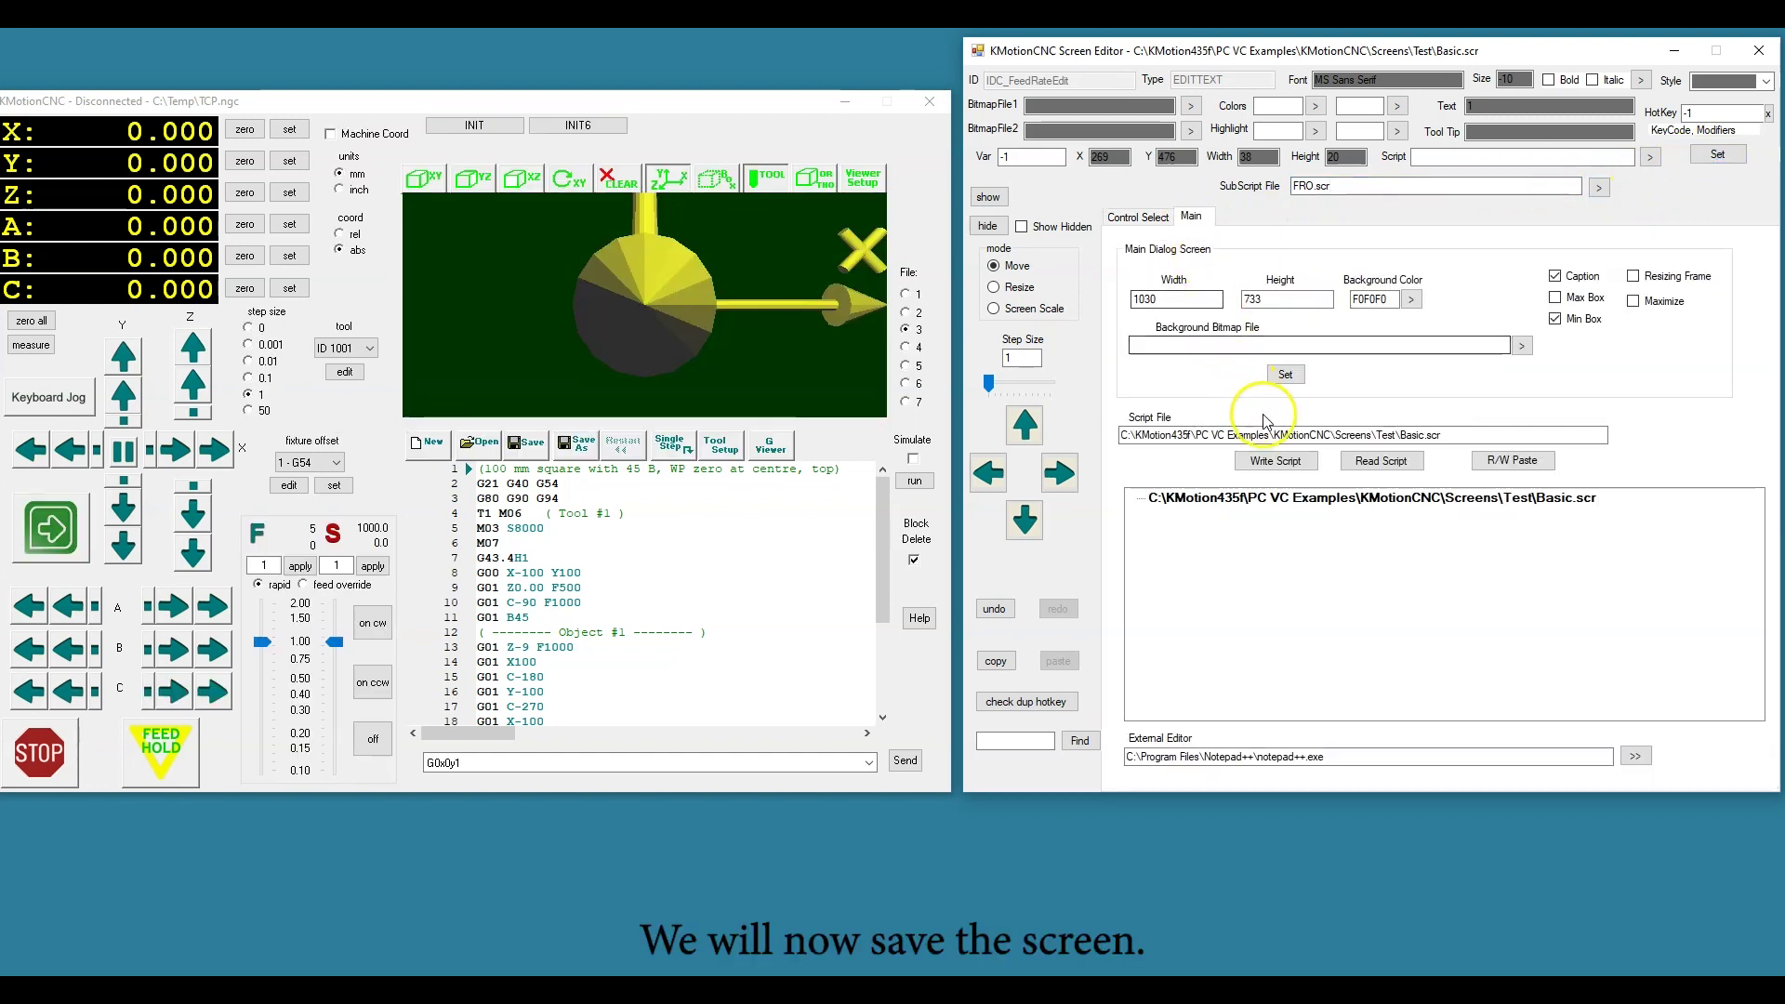
{"action": "left_click", "coordinate": [1276, 461]}
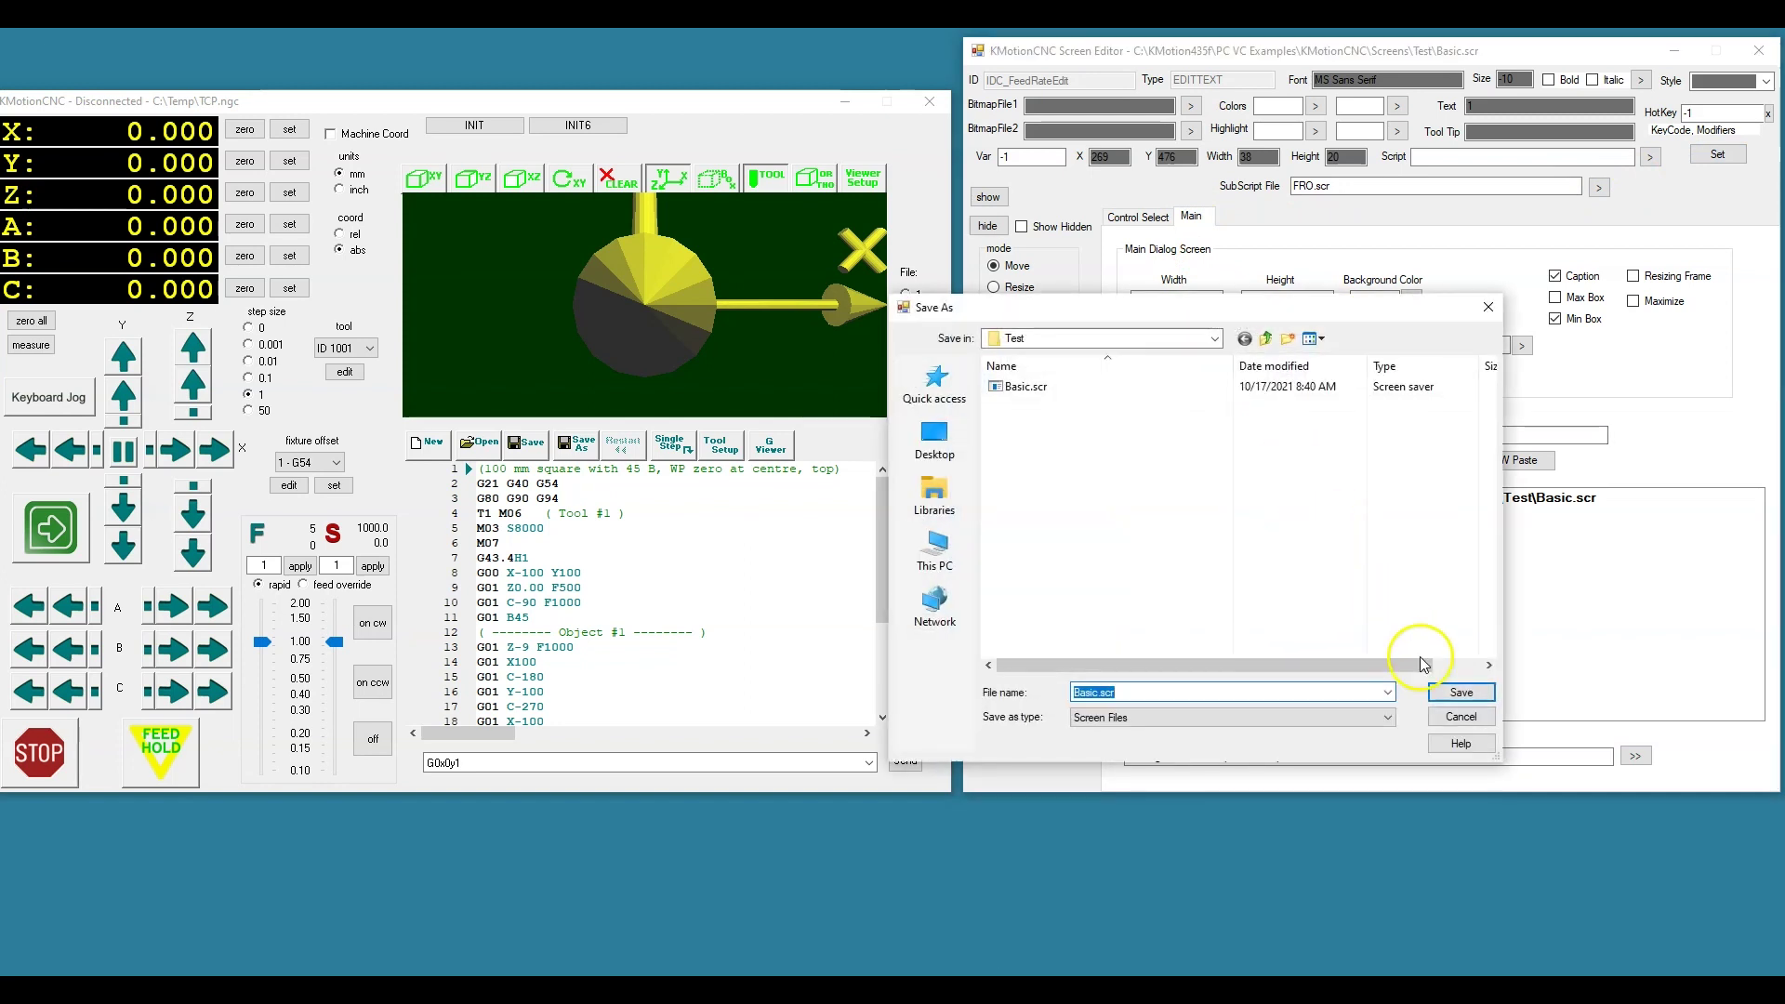
{"action": "left_click", "coordinate": [1460, 692]}
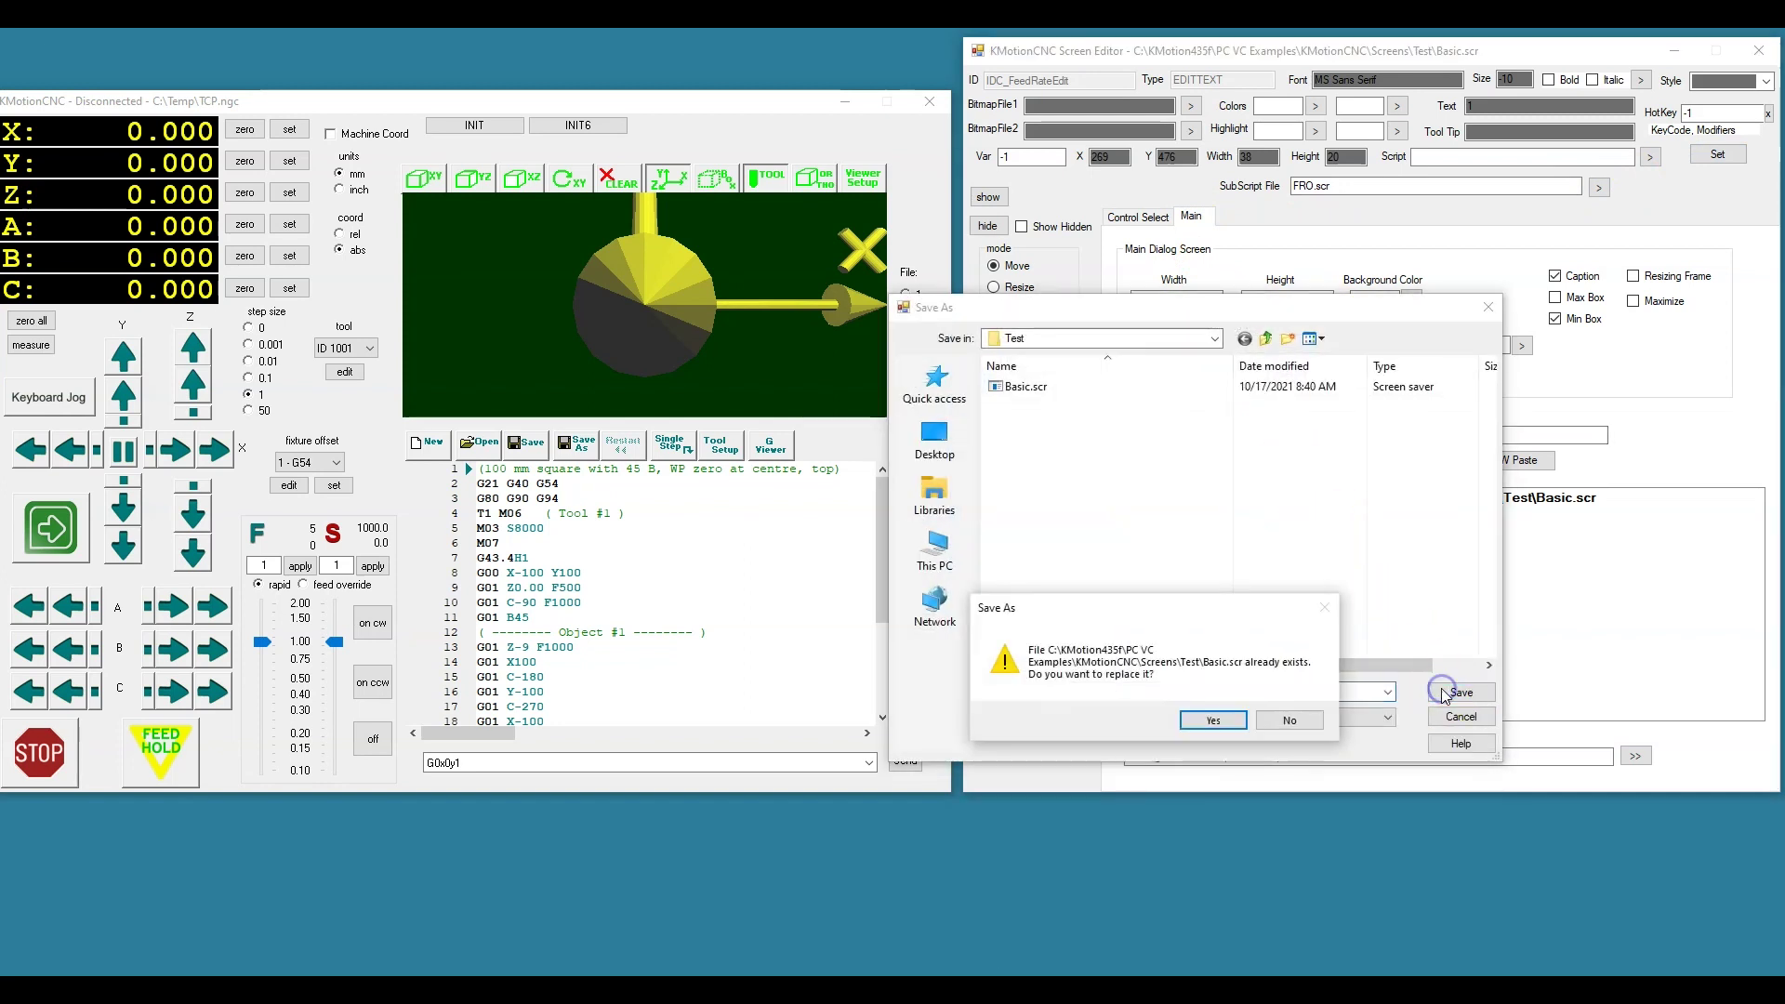
{"action": "left_click", "coordinate": [1230, 721]}
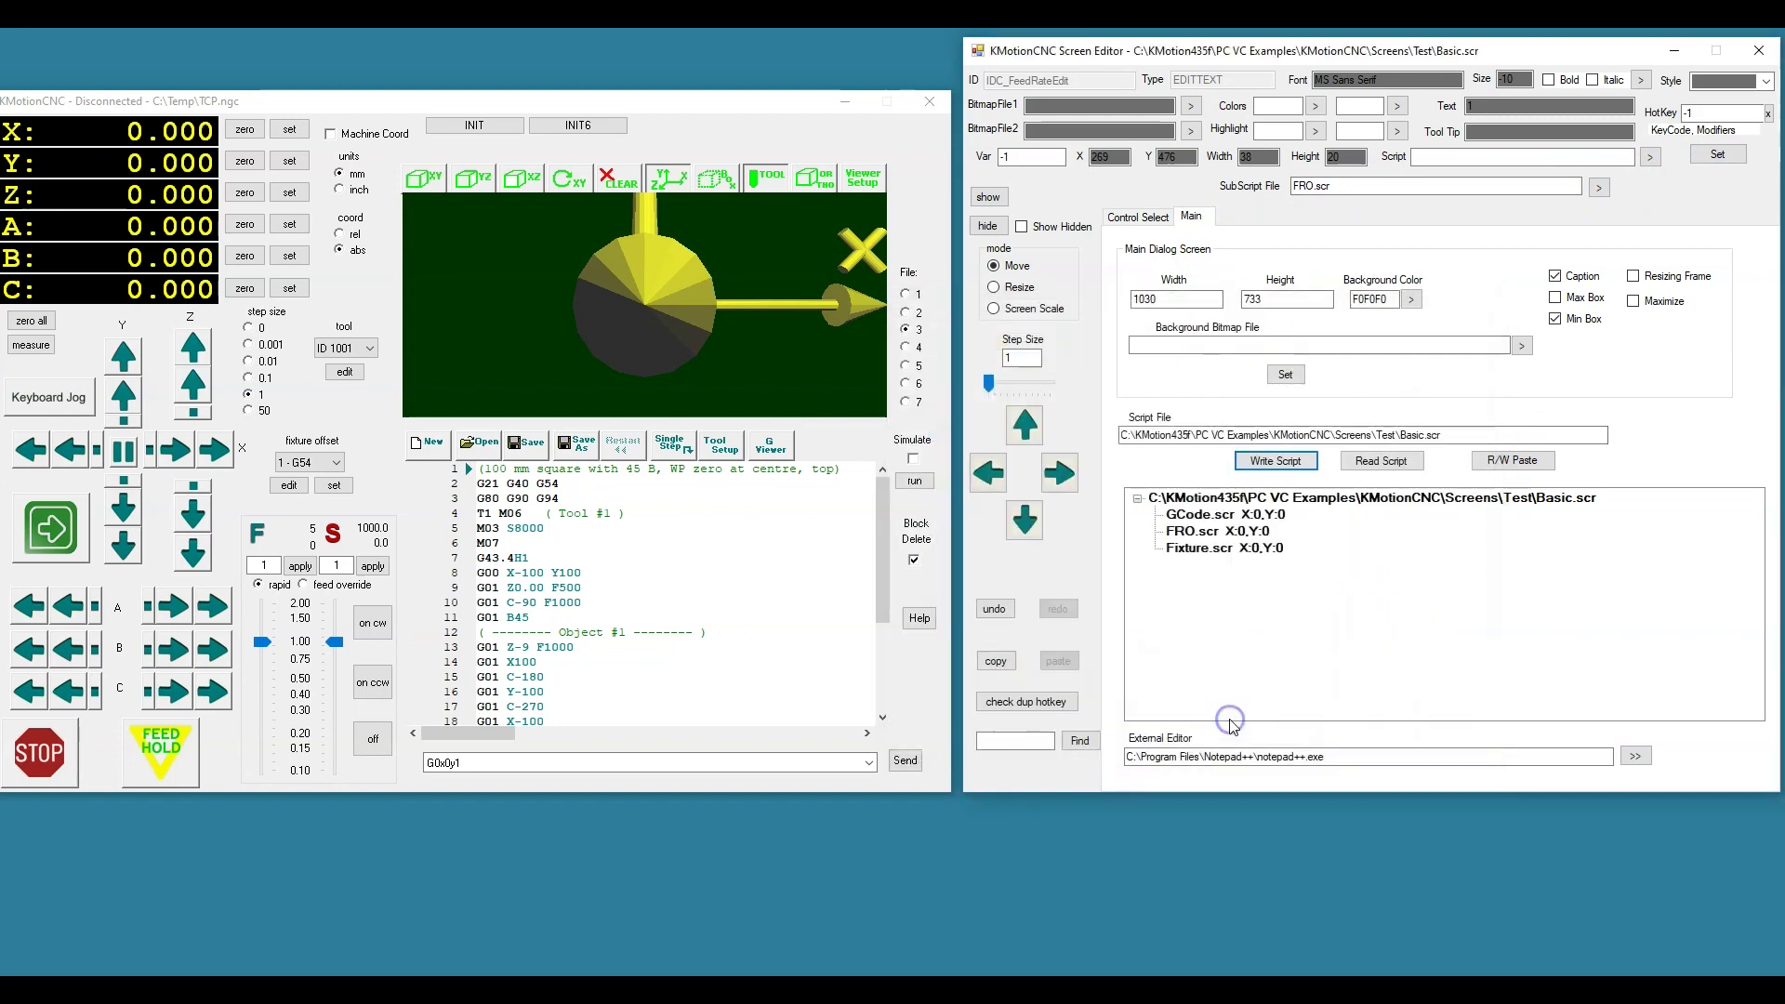
Open the GCode.scr subscript from the script tree in the external editor and examine its control definitions
{"action": "left_click", "coordinate": [1200, 532]}
{"action": "left_click", "coordinate": [1200, 536]}
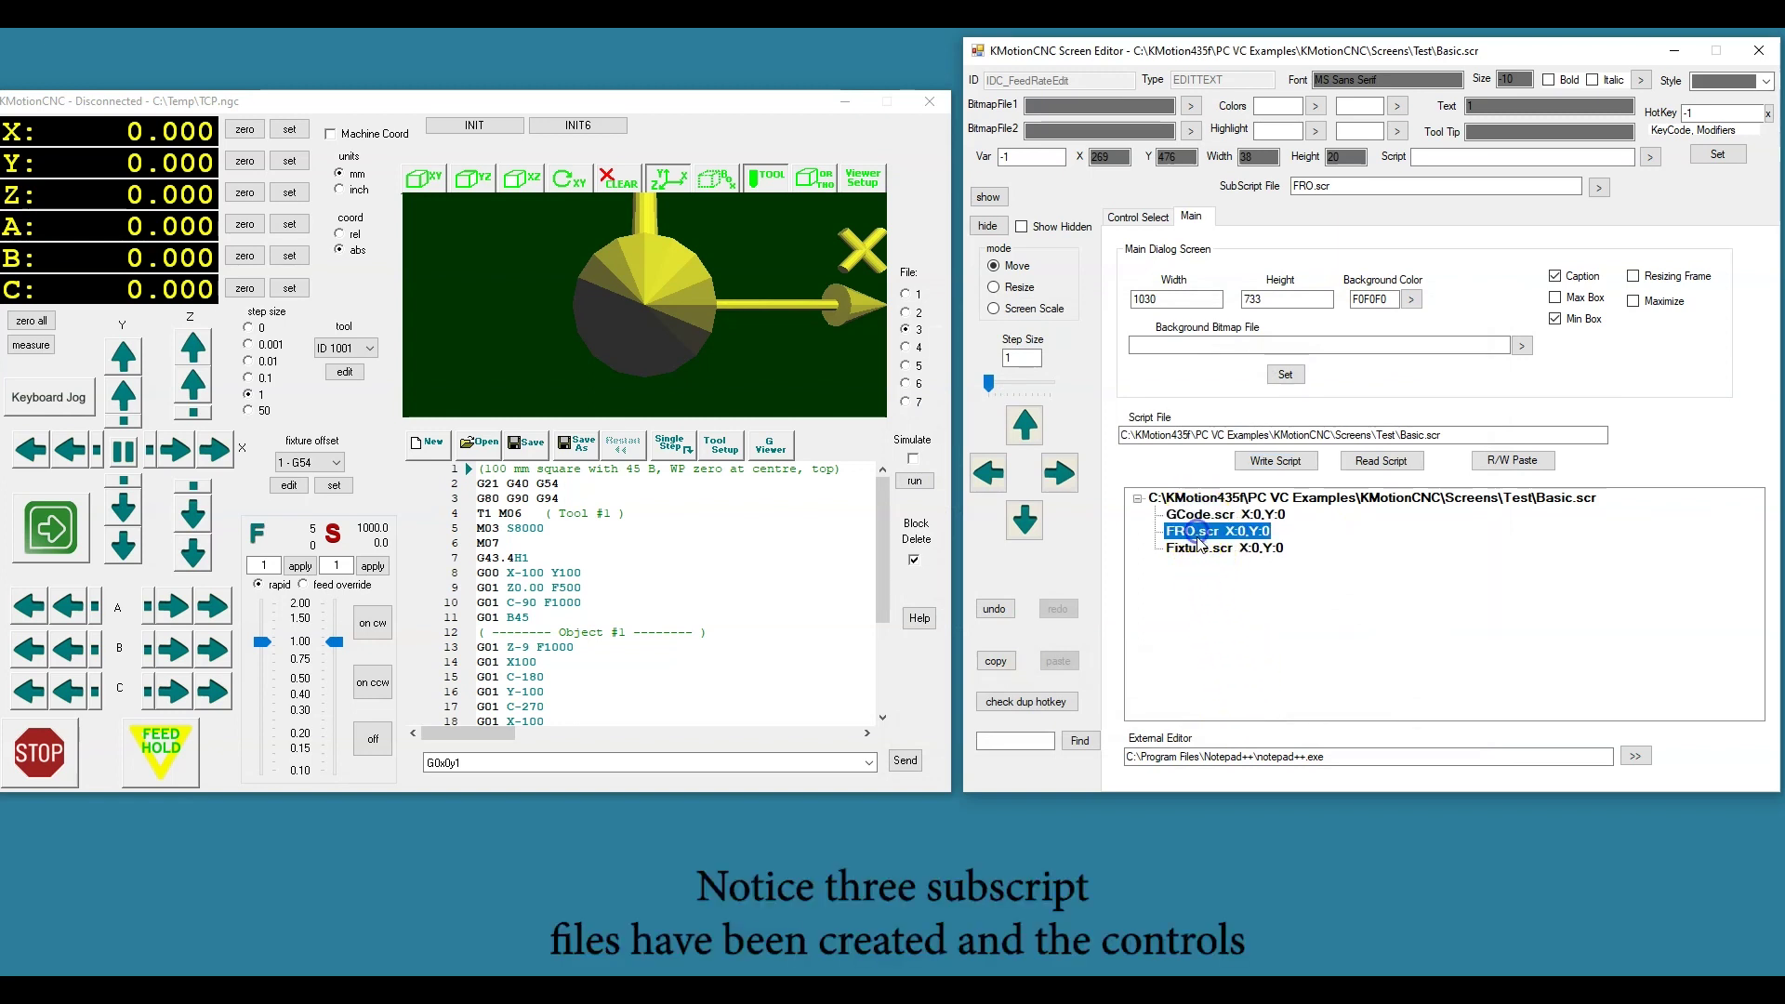
{"action": "left_click", "coordinate": [1199, 550]}
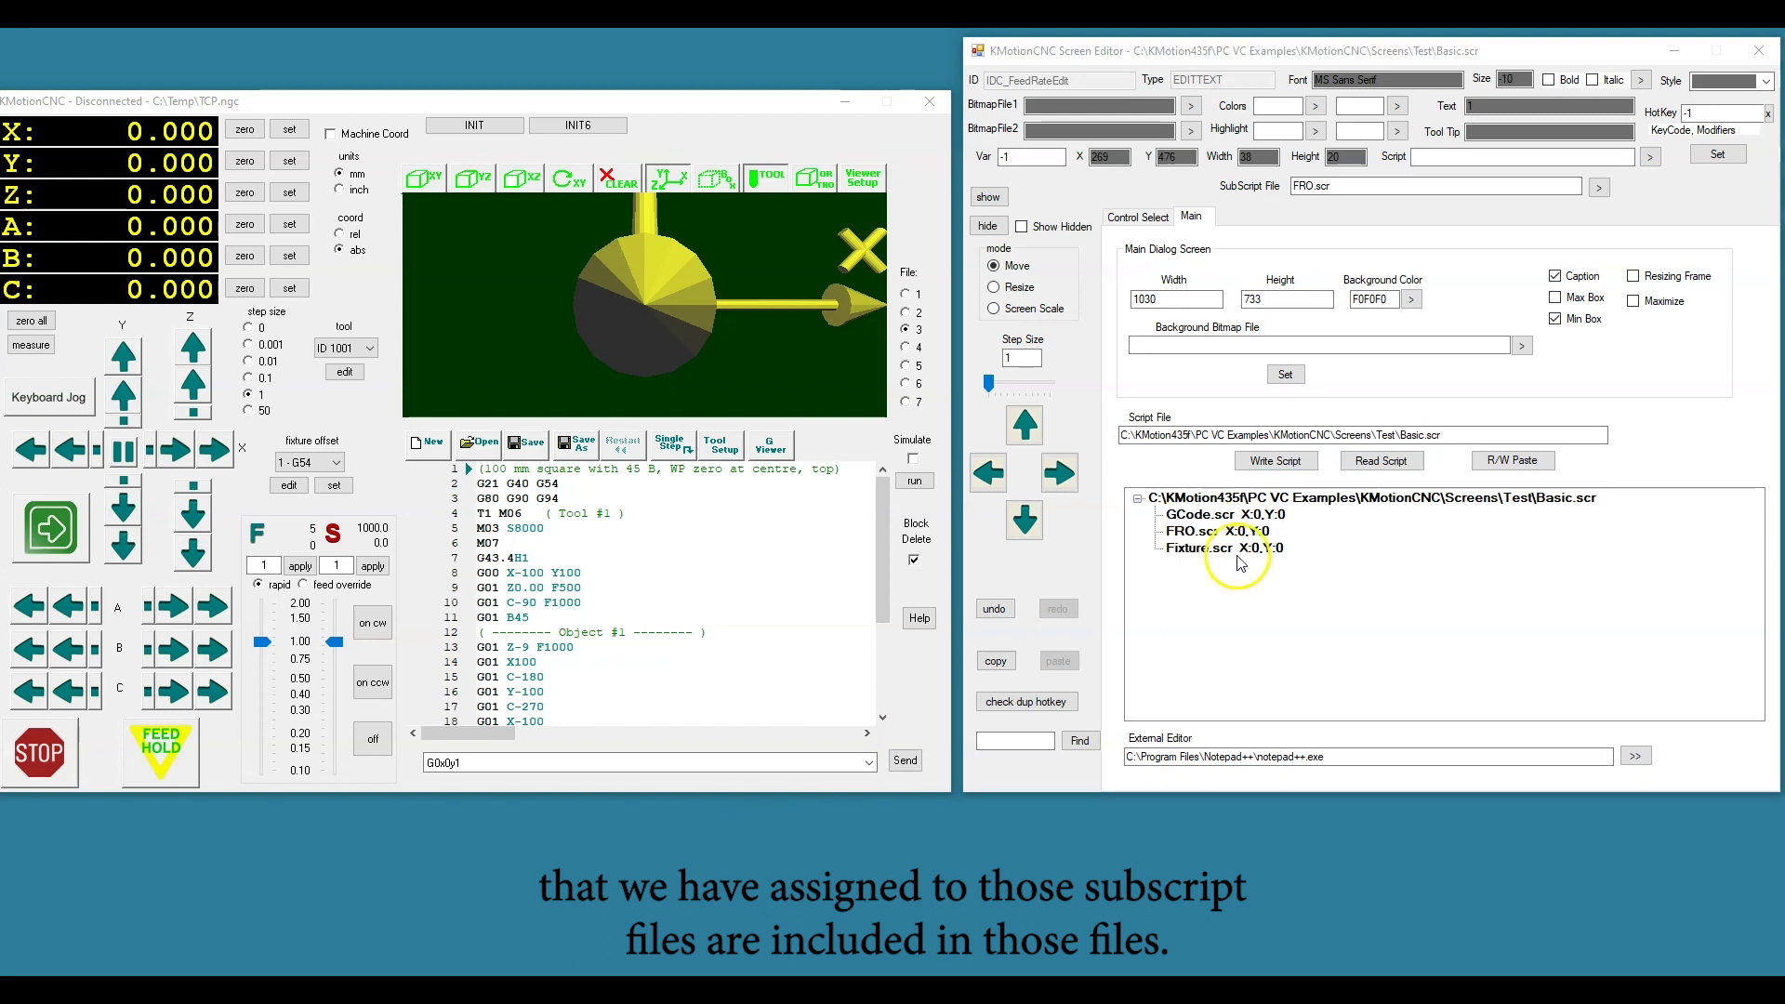
{"action": "double_click", "coordinate": [1223, 517]}
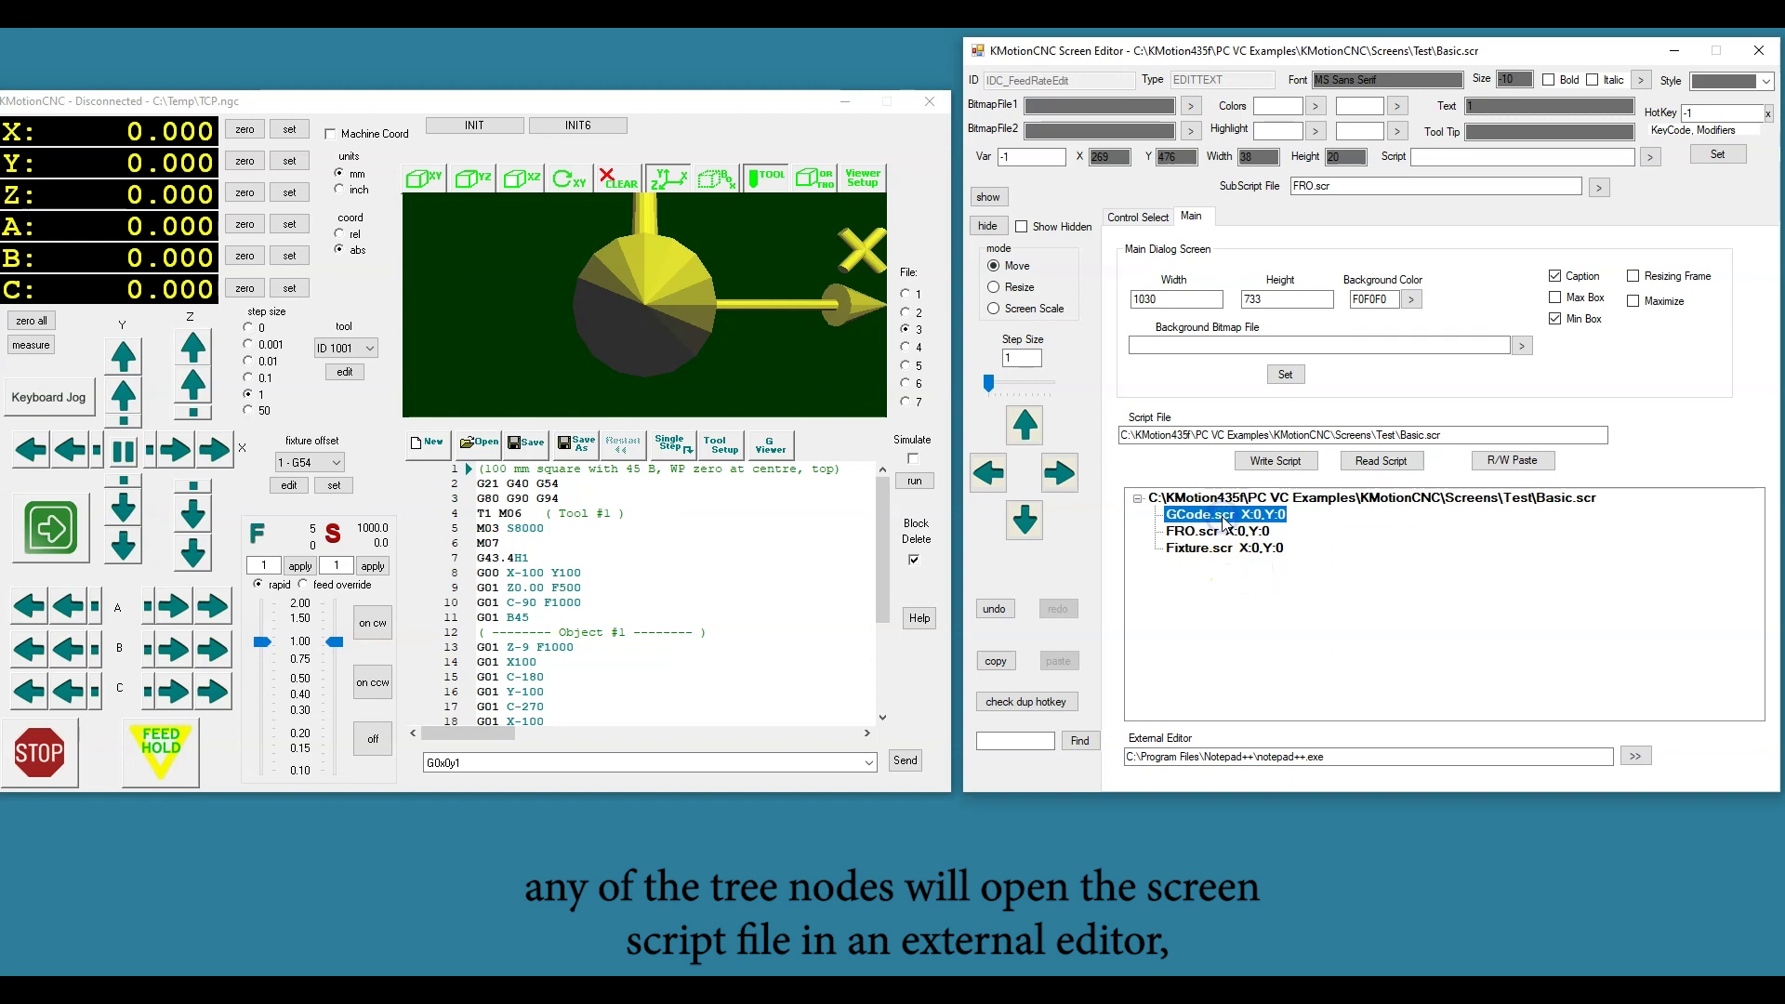
{"action": "double_click", "coordinate": [1226, 521]}
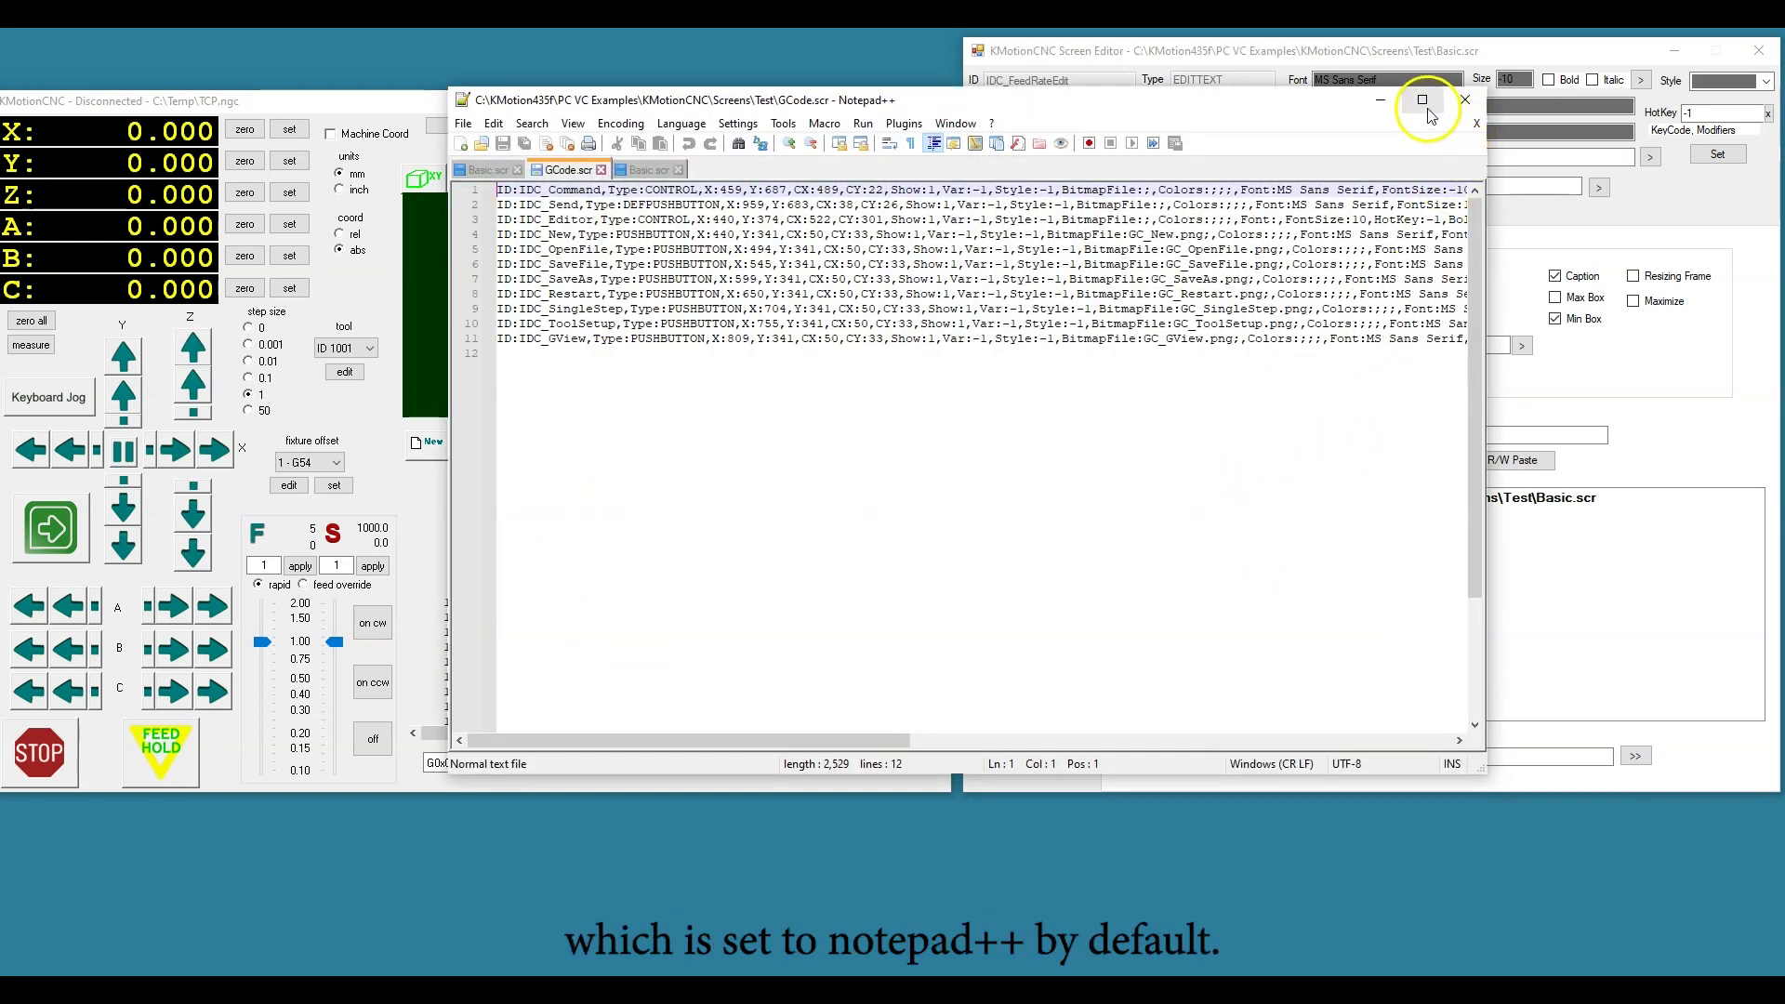
{"action": "left_click", "coordinate": [1383, 104]}
Examine the FRO.scr and Fixture.scr subscripts in the external editor, opening each from the script tree
{"action": "left_click", "coordinate": [1208, 530]}
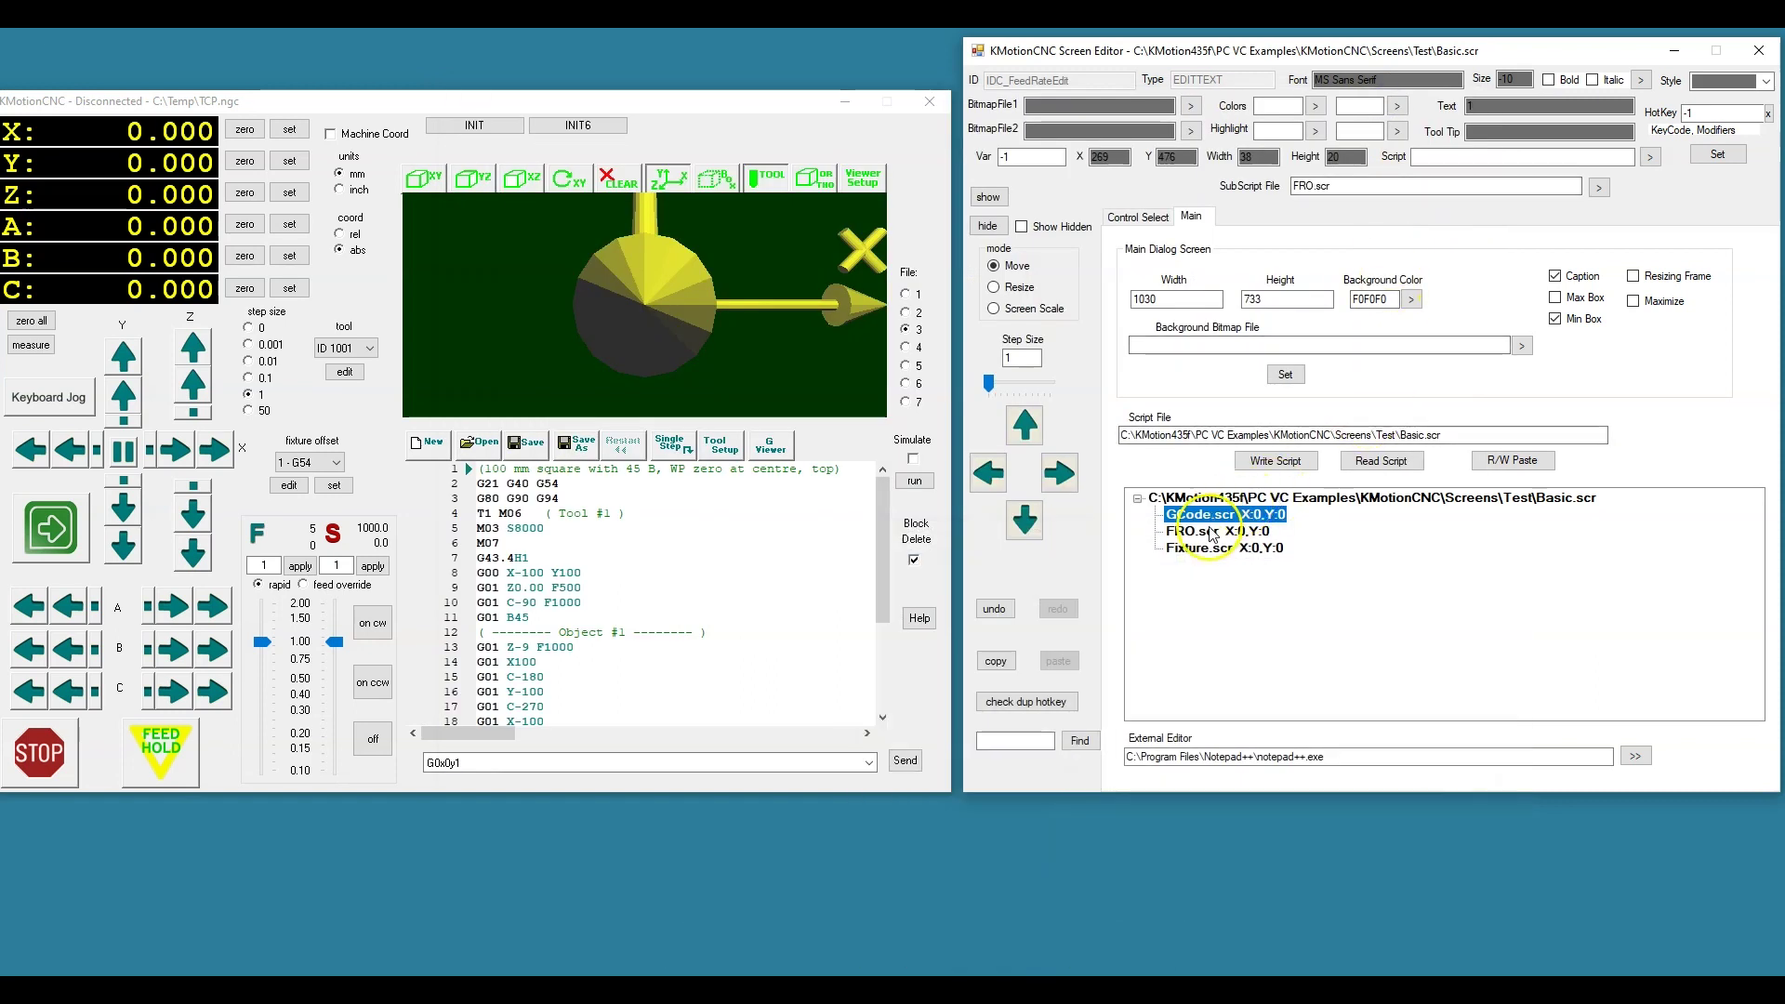
{"action": "double_click", "coordinate": [1211, 531]}
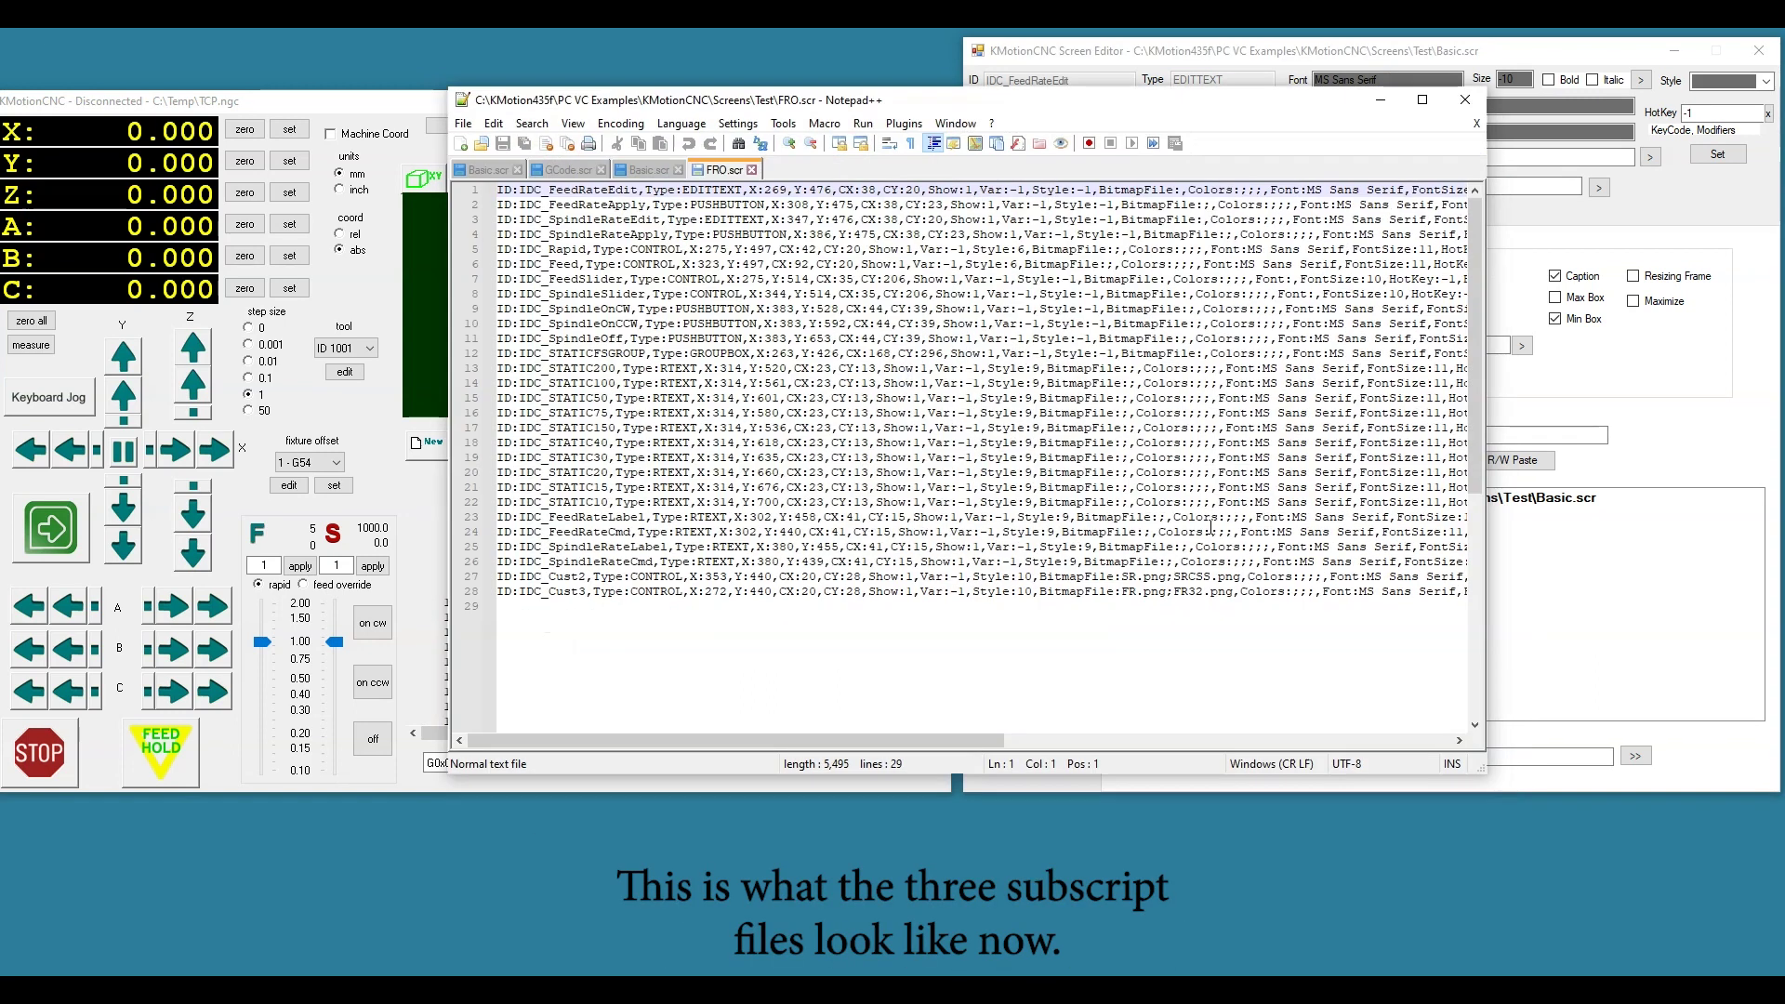
{"action": "left_click", "coordinate": [1382, 99]}
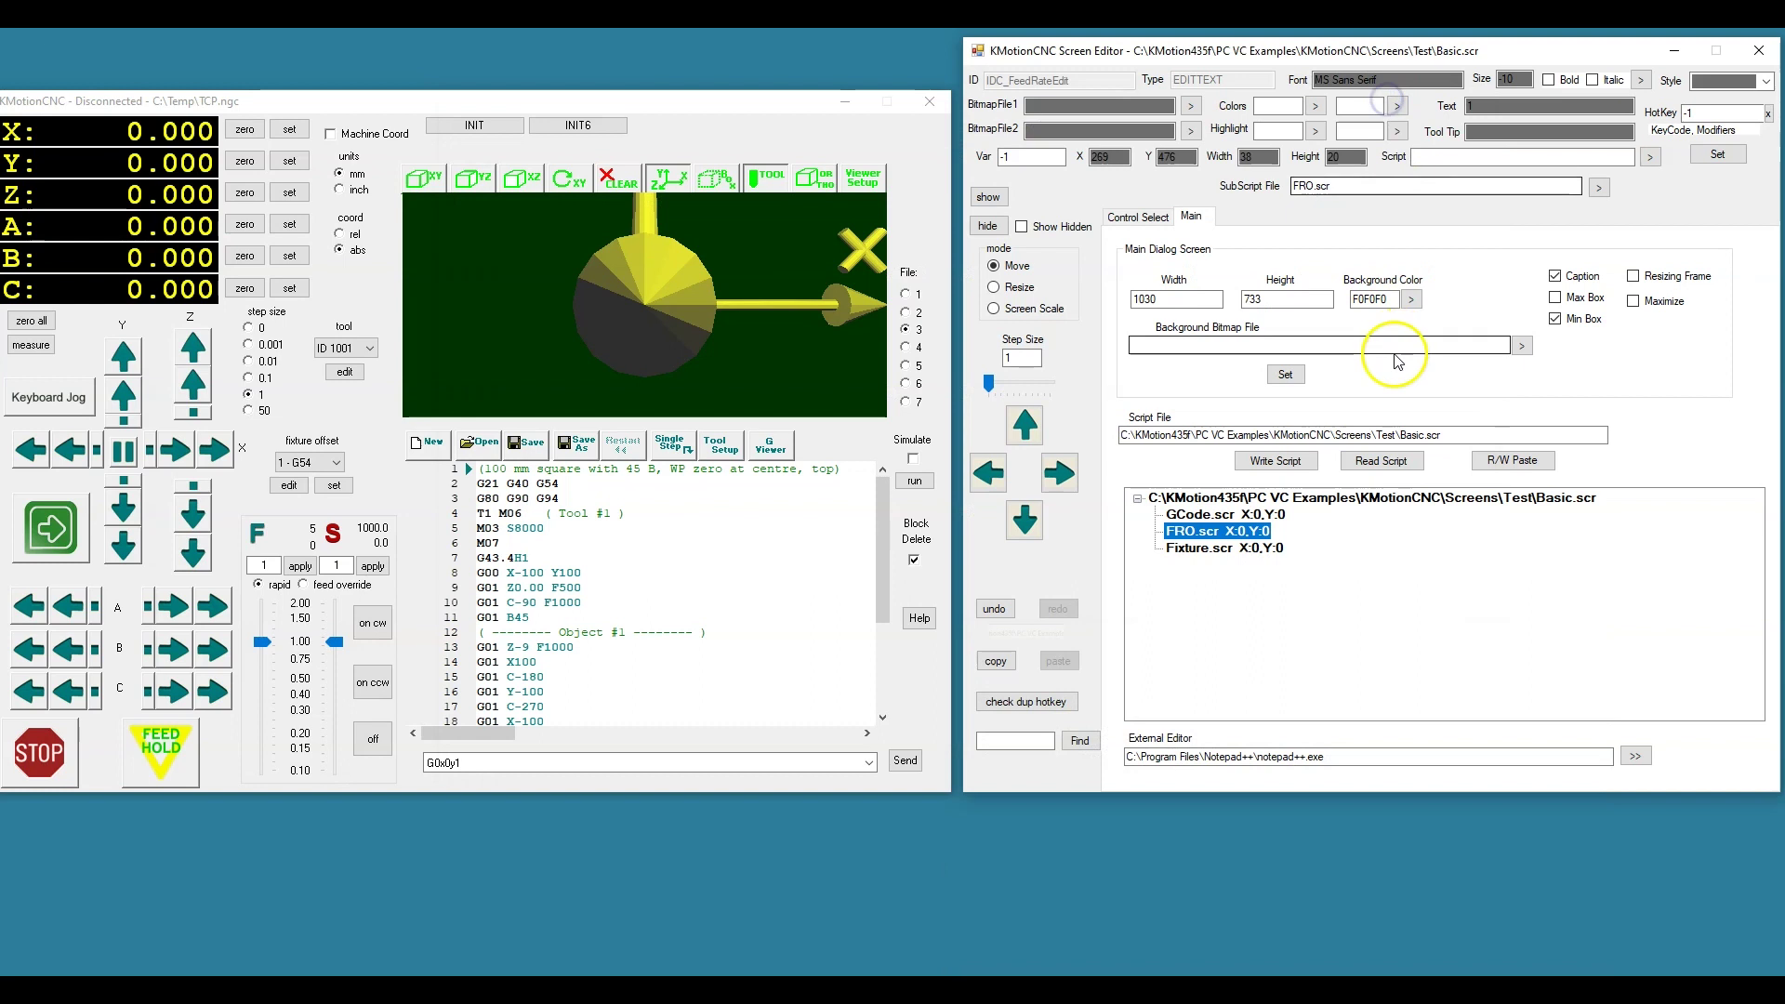
{"action": "left_click", "coordinate": [1223, 548]}
{"action": "double_click", "coordinate": [1223, 548]}
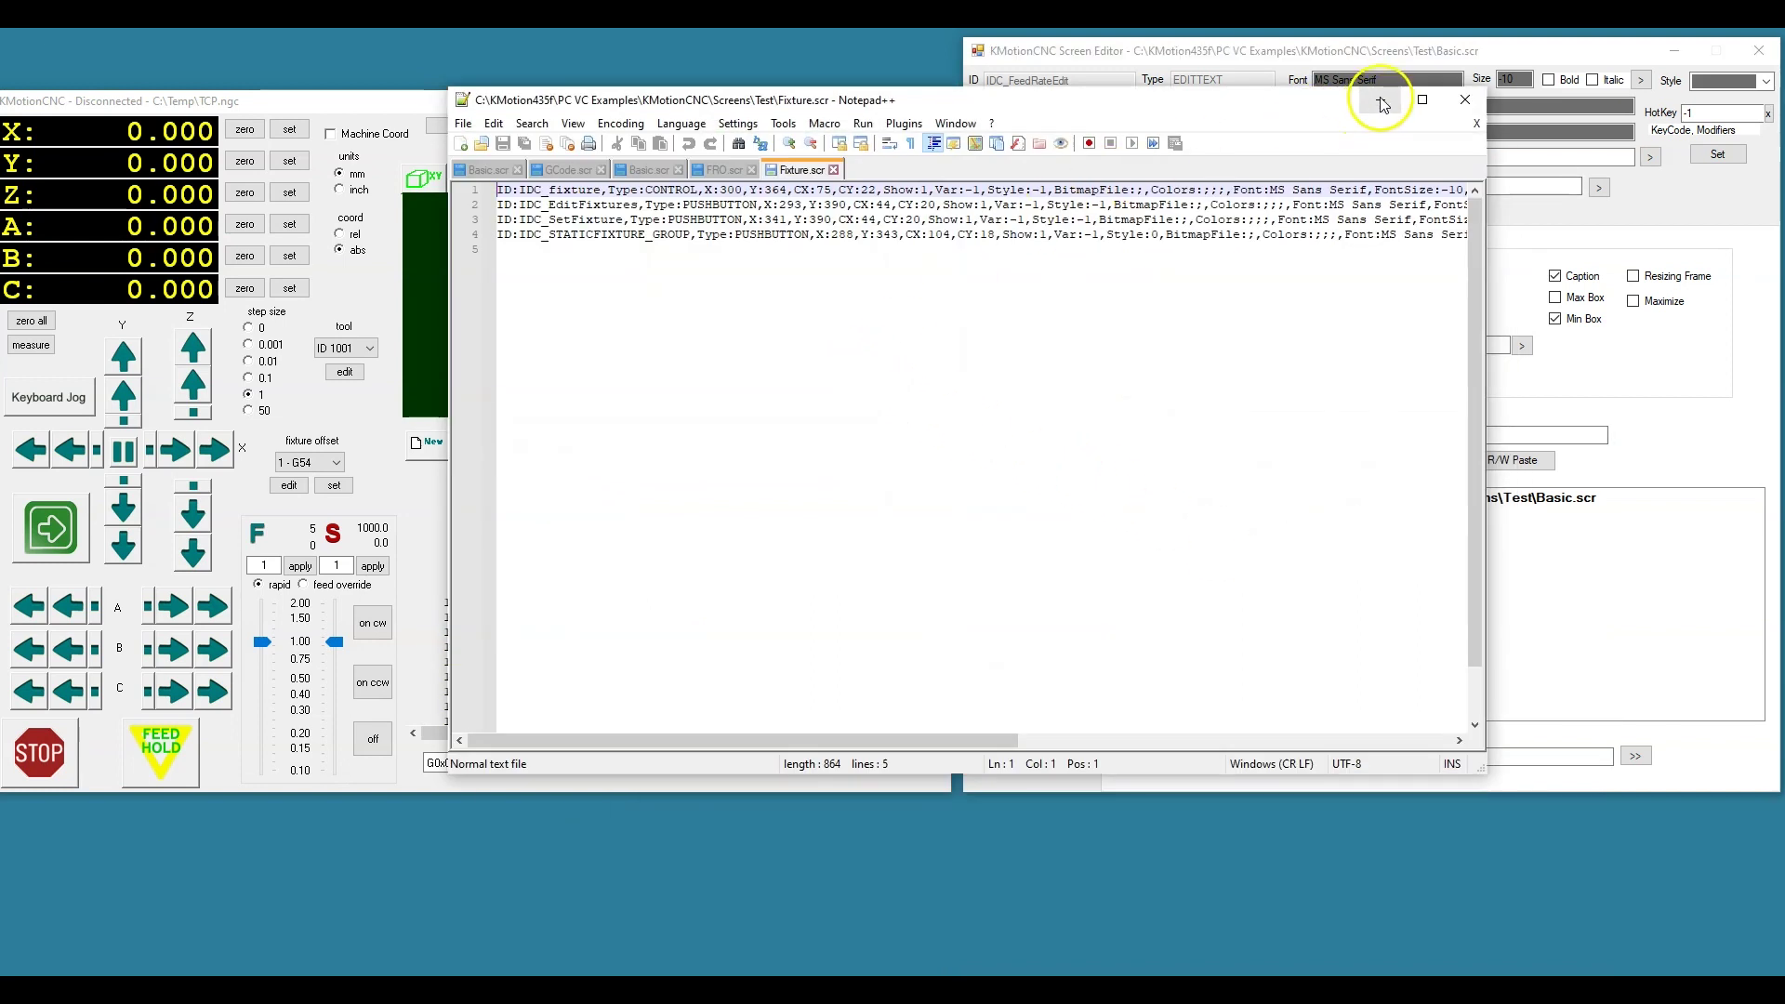
{"action": "left_click", "coordinate": [1382, 100]}
Open the top-level Basic.scr in the external editor and examine the subscript include lines at its end
{"action": "left_click", "coordinate": [1387, 499]}
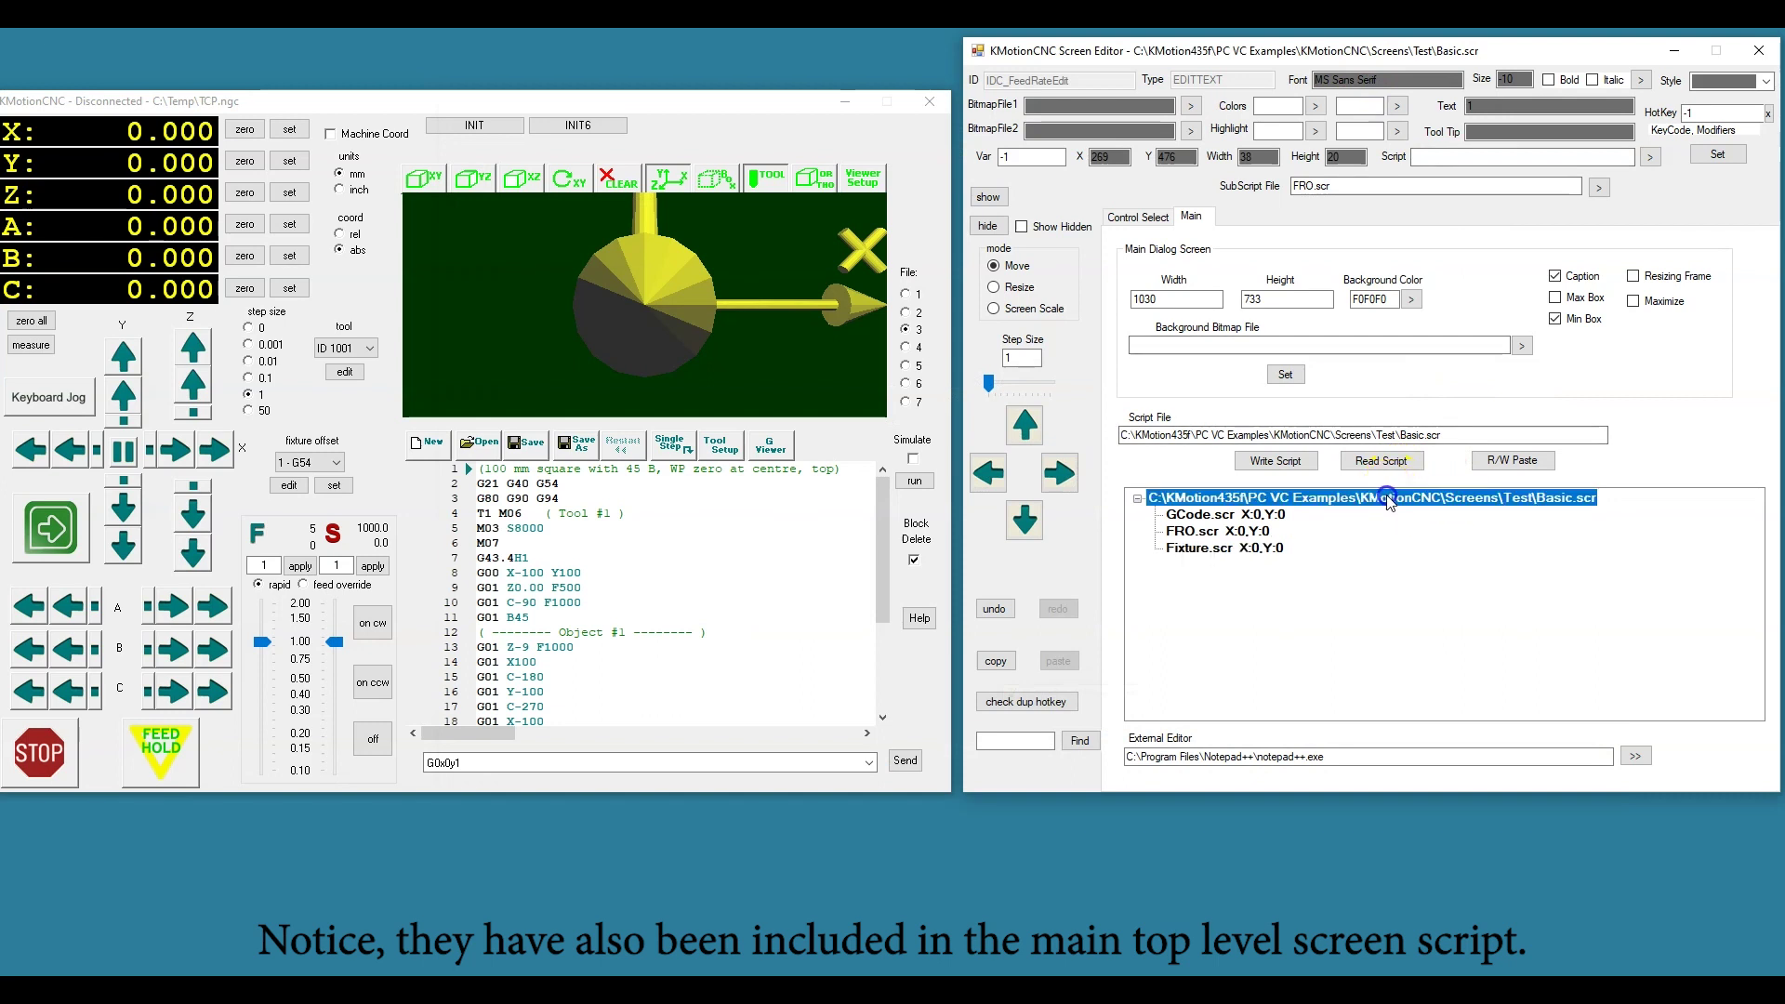
{"action": "double_click", "coordinate": [1387, 499]}
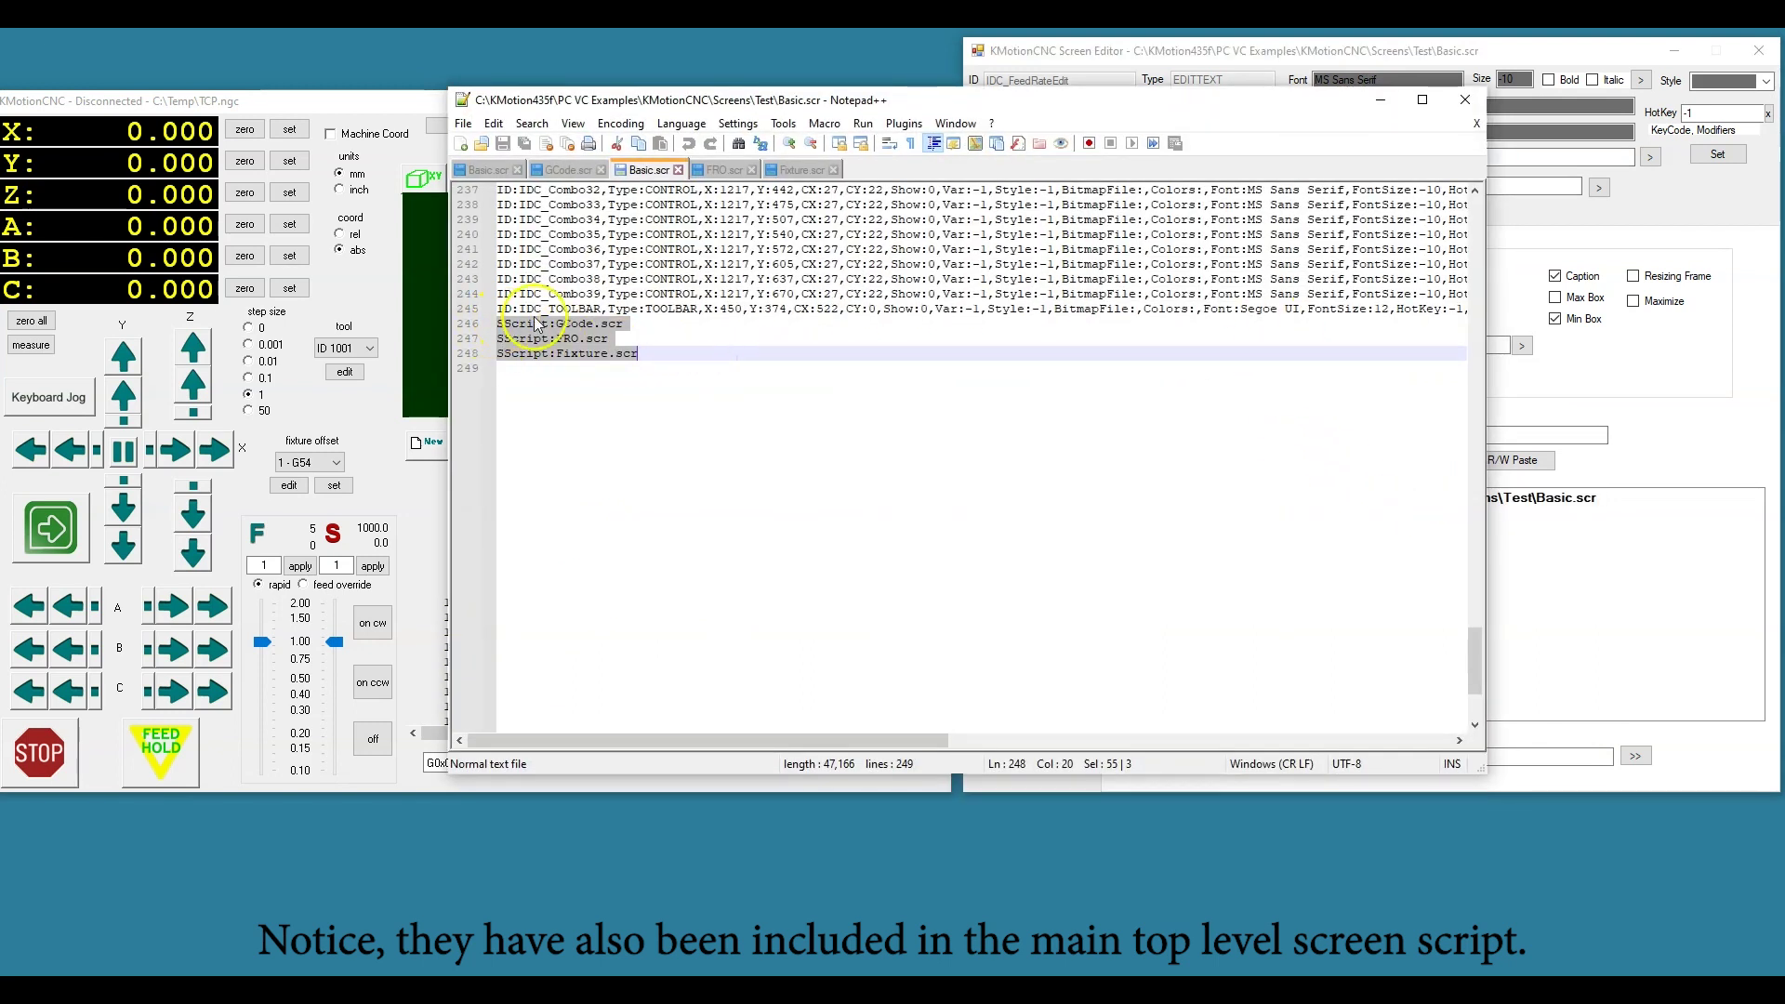
{"action": "left_click", "coordinate": [1464, 102]}
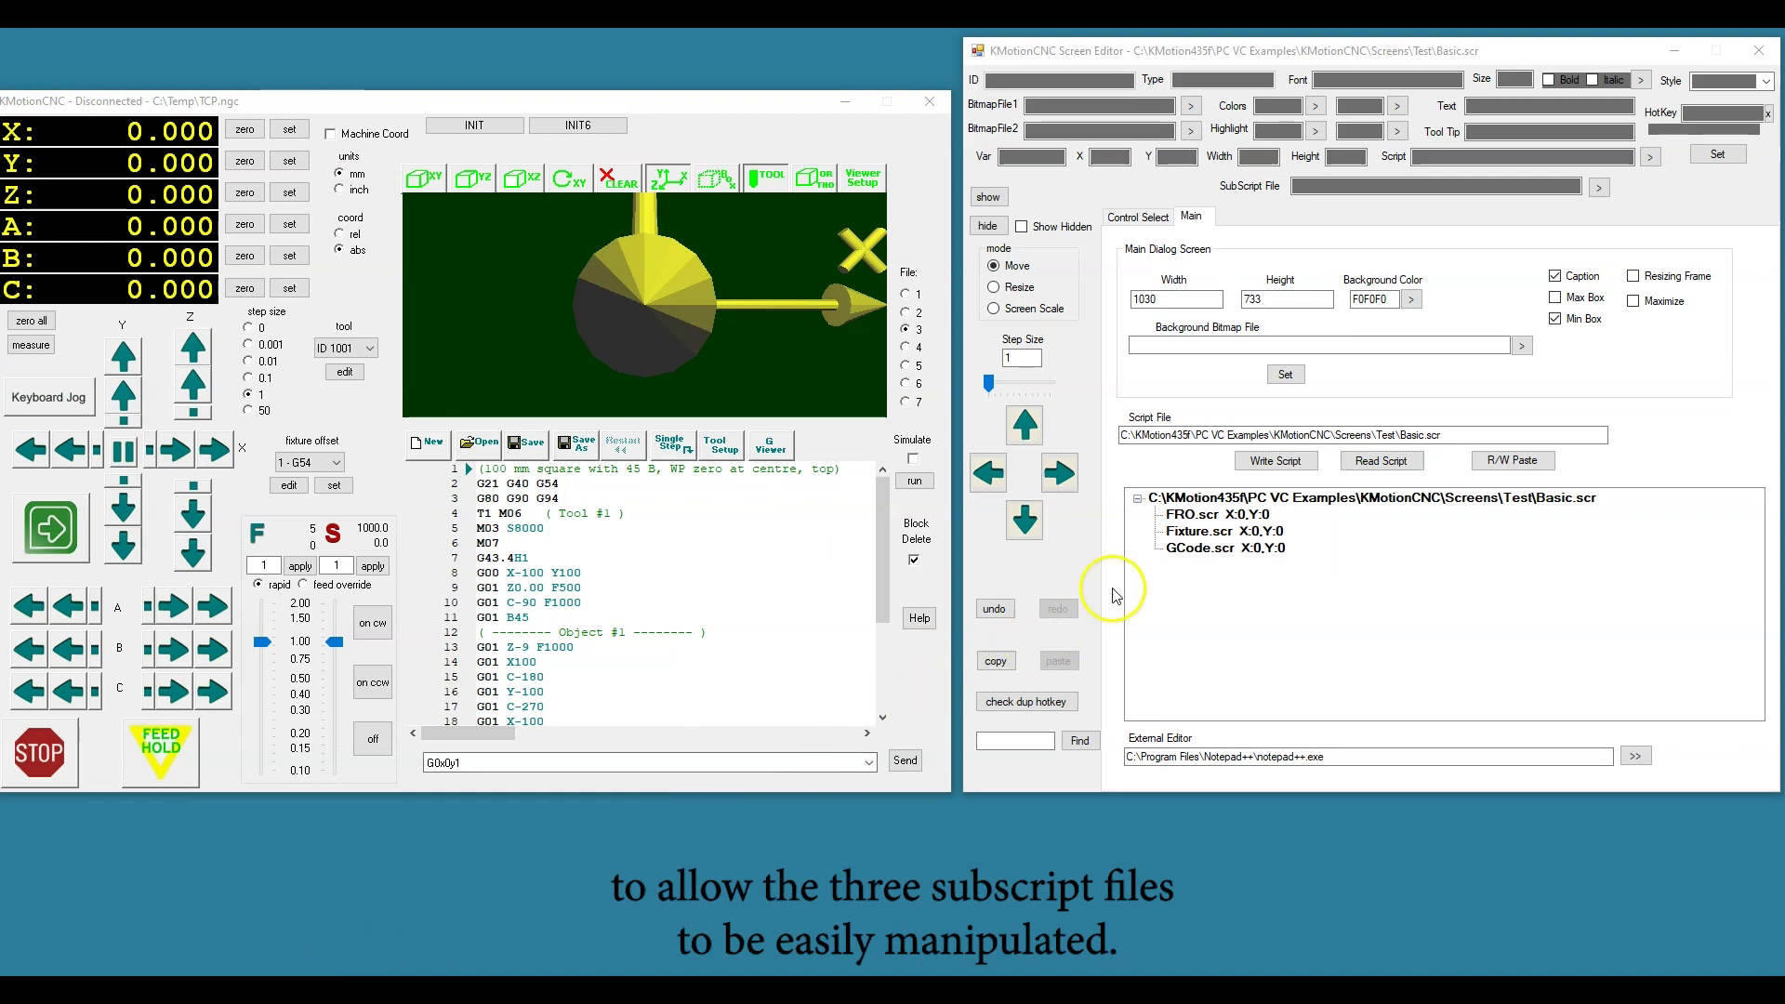
Insert a new parent node named New.scr above FRO.scr in the script hierarchy
{"action": "right_click", "coordinate": [1204, 517]}
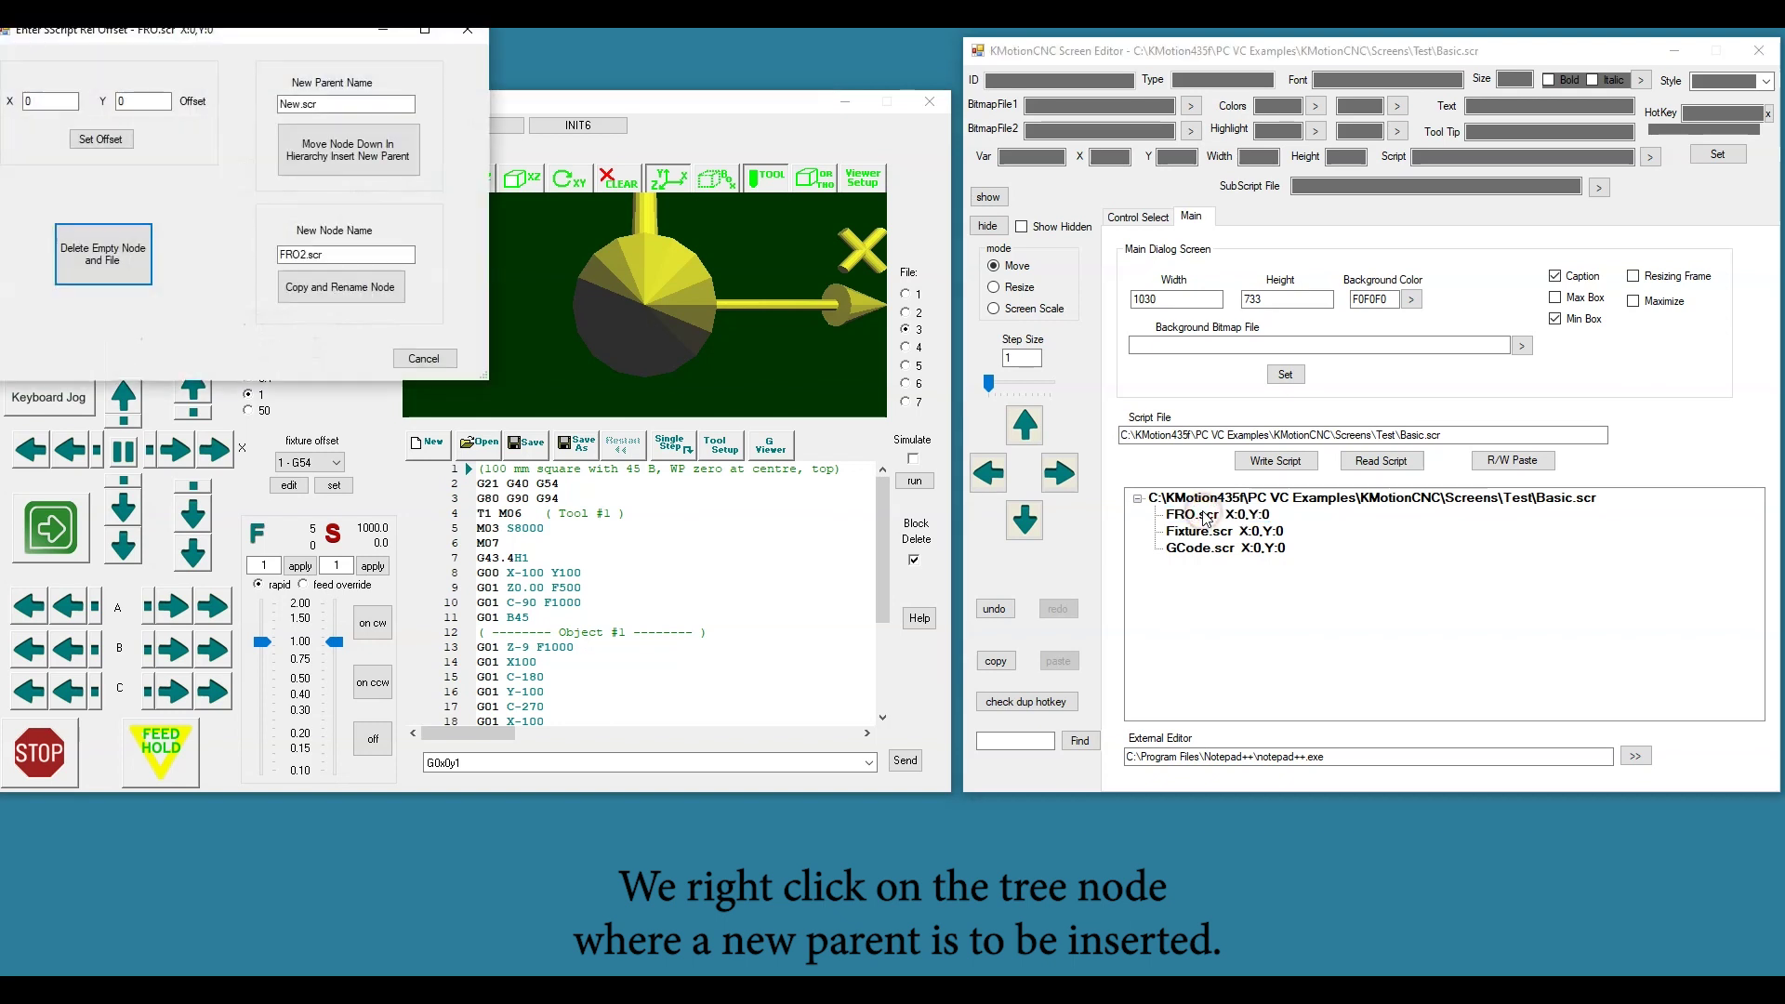
{"action": "left_click", "coordinate": [341, 154]}
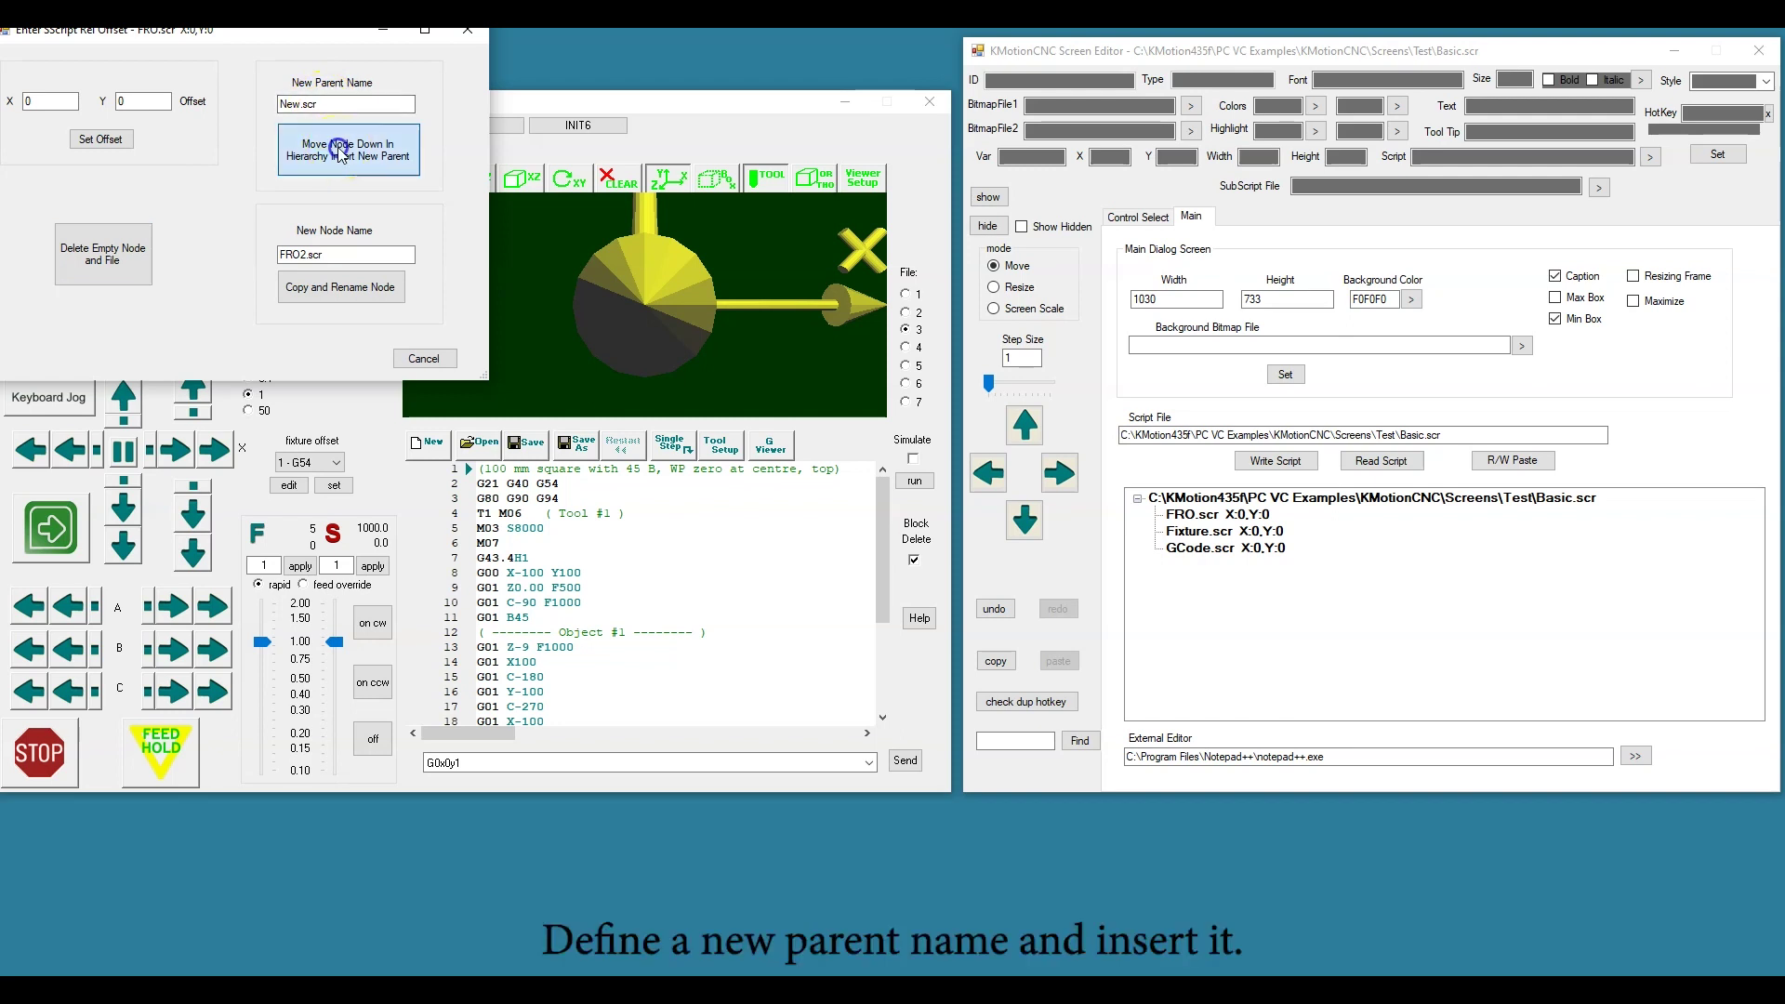
{"action": "left_click", "coordinate": [675, 322]}
{"action": "left_click", "coordinate": [942, 462]}
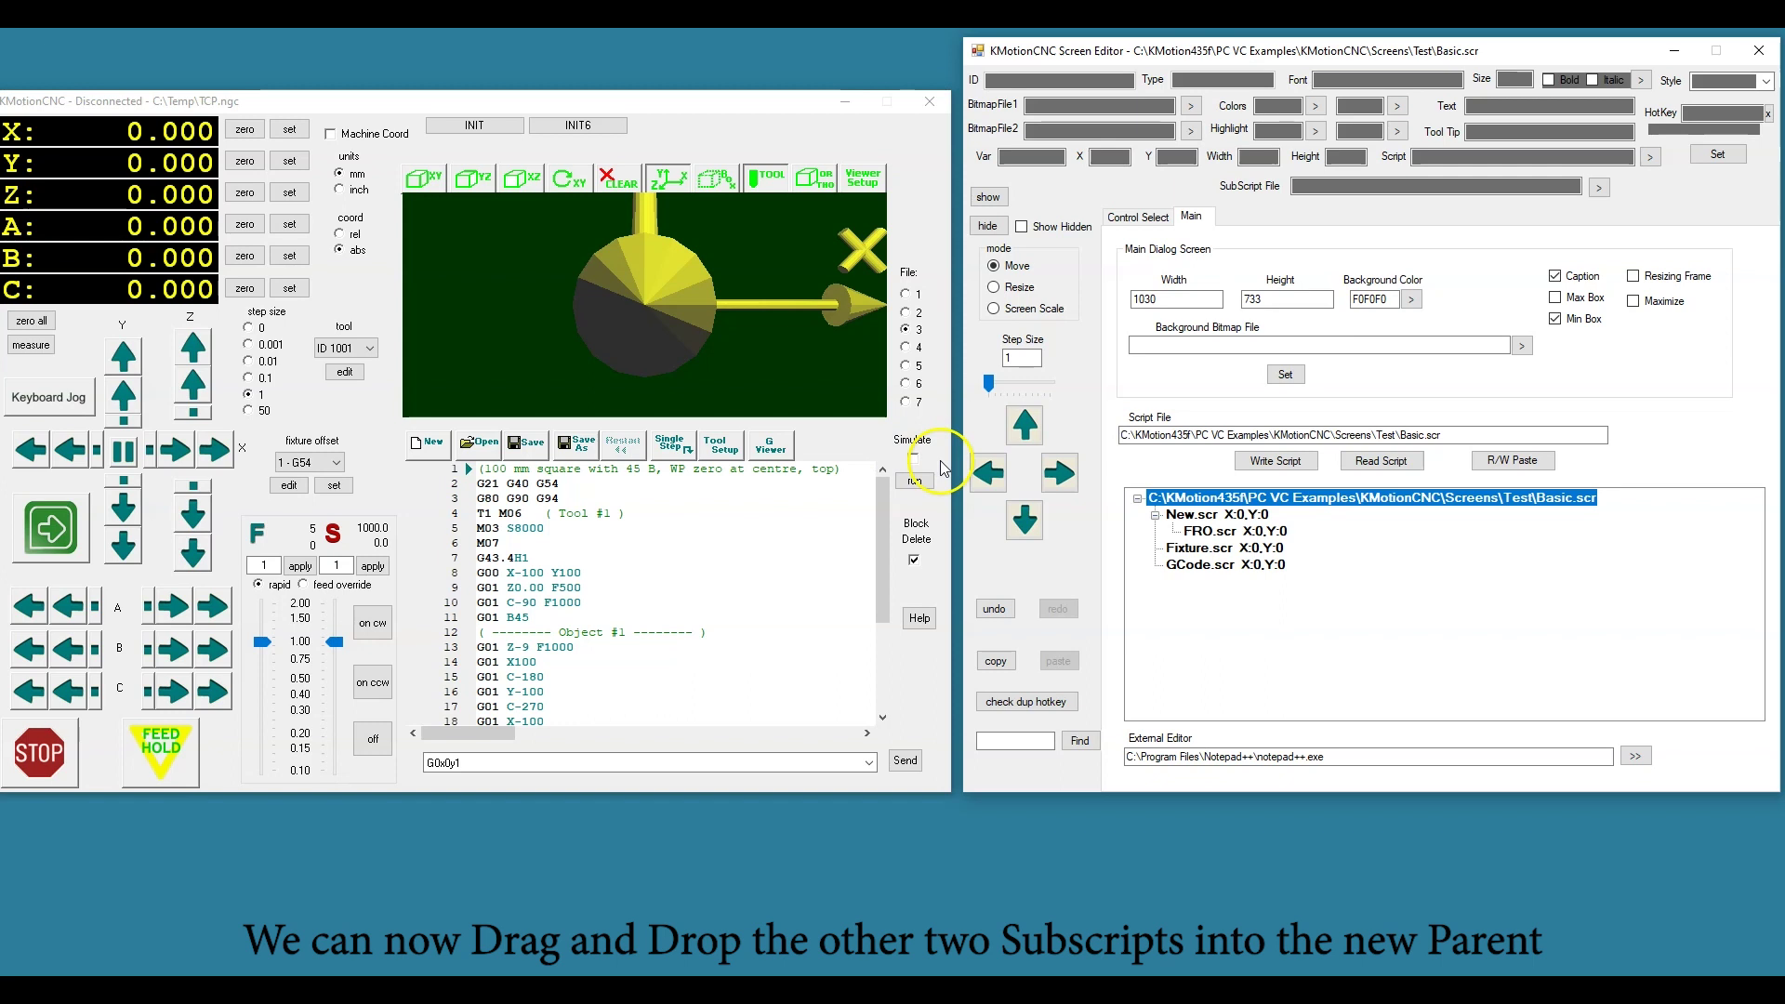
Move the Fixture.scr and GCode.scr nodes under the New.scr parent in the script tree
{"action": "left_click", "coordinate": [1199, 550]}
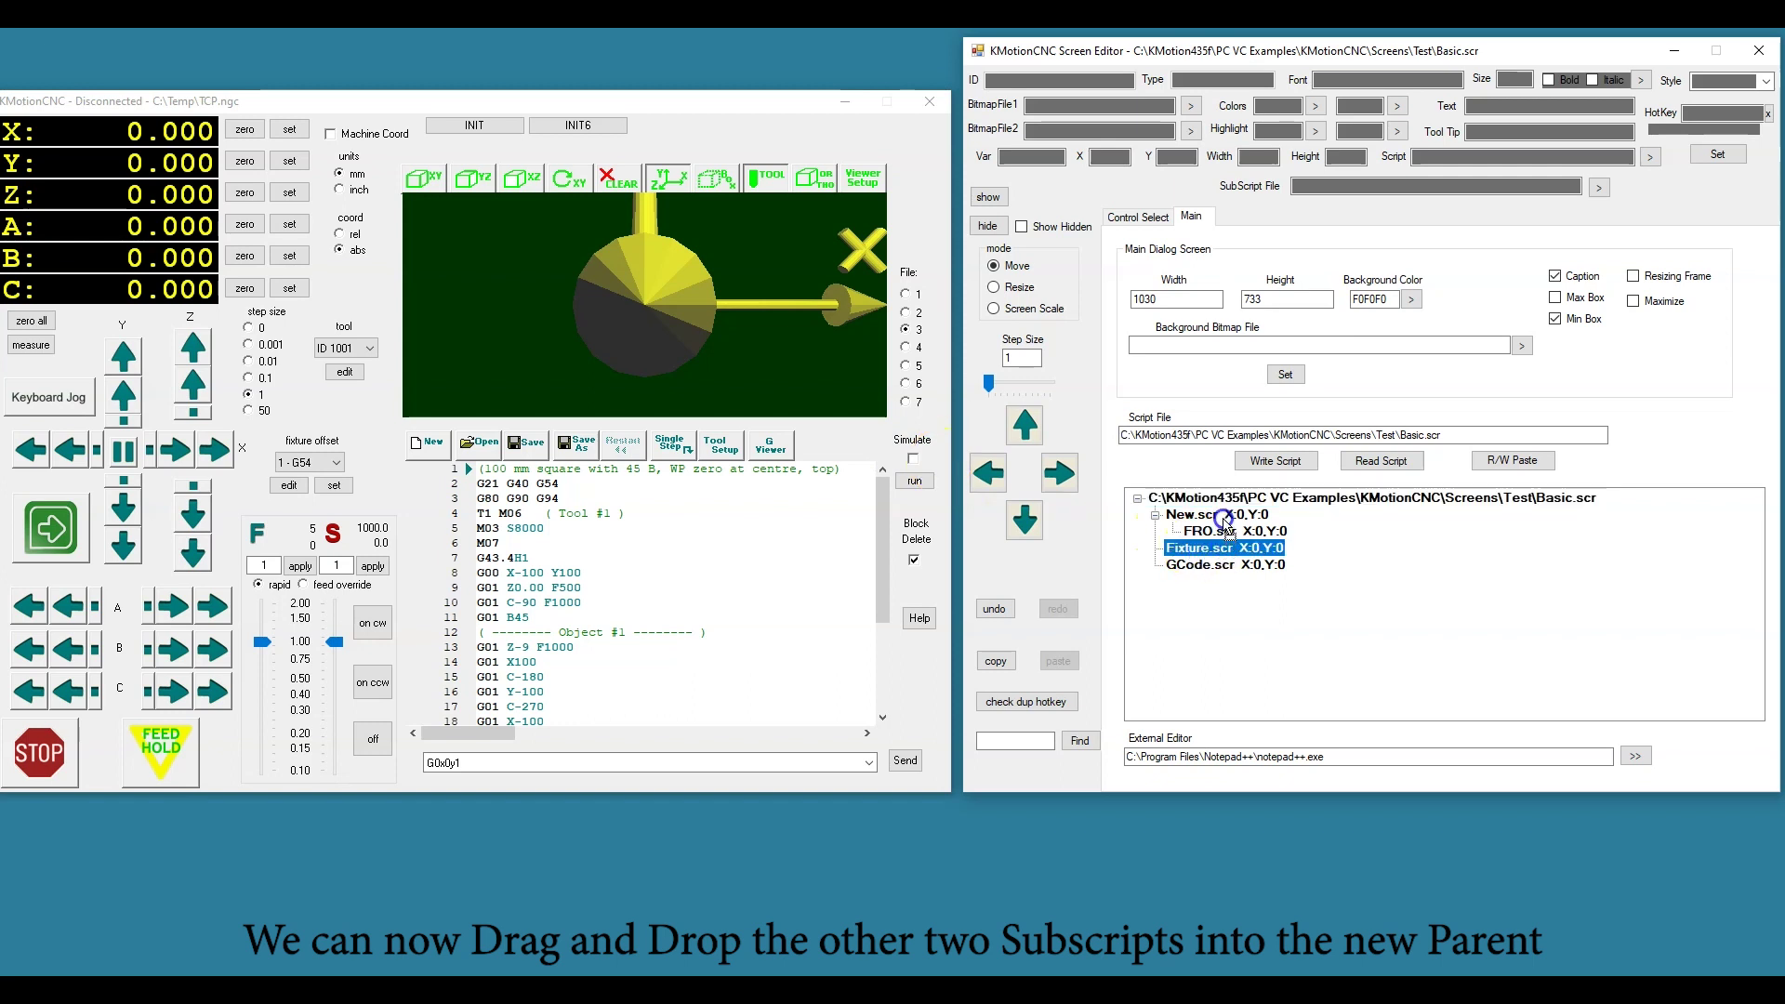
{"action": "left_click_drag", "start_coordinate": [1212, 517], "coordinate": [1215, 517]}
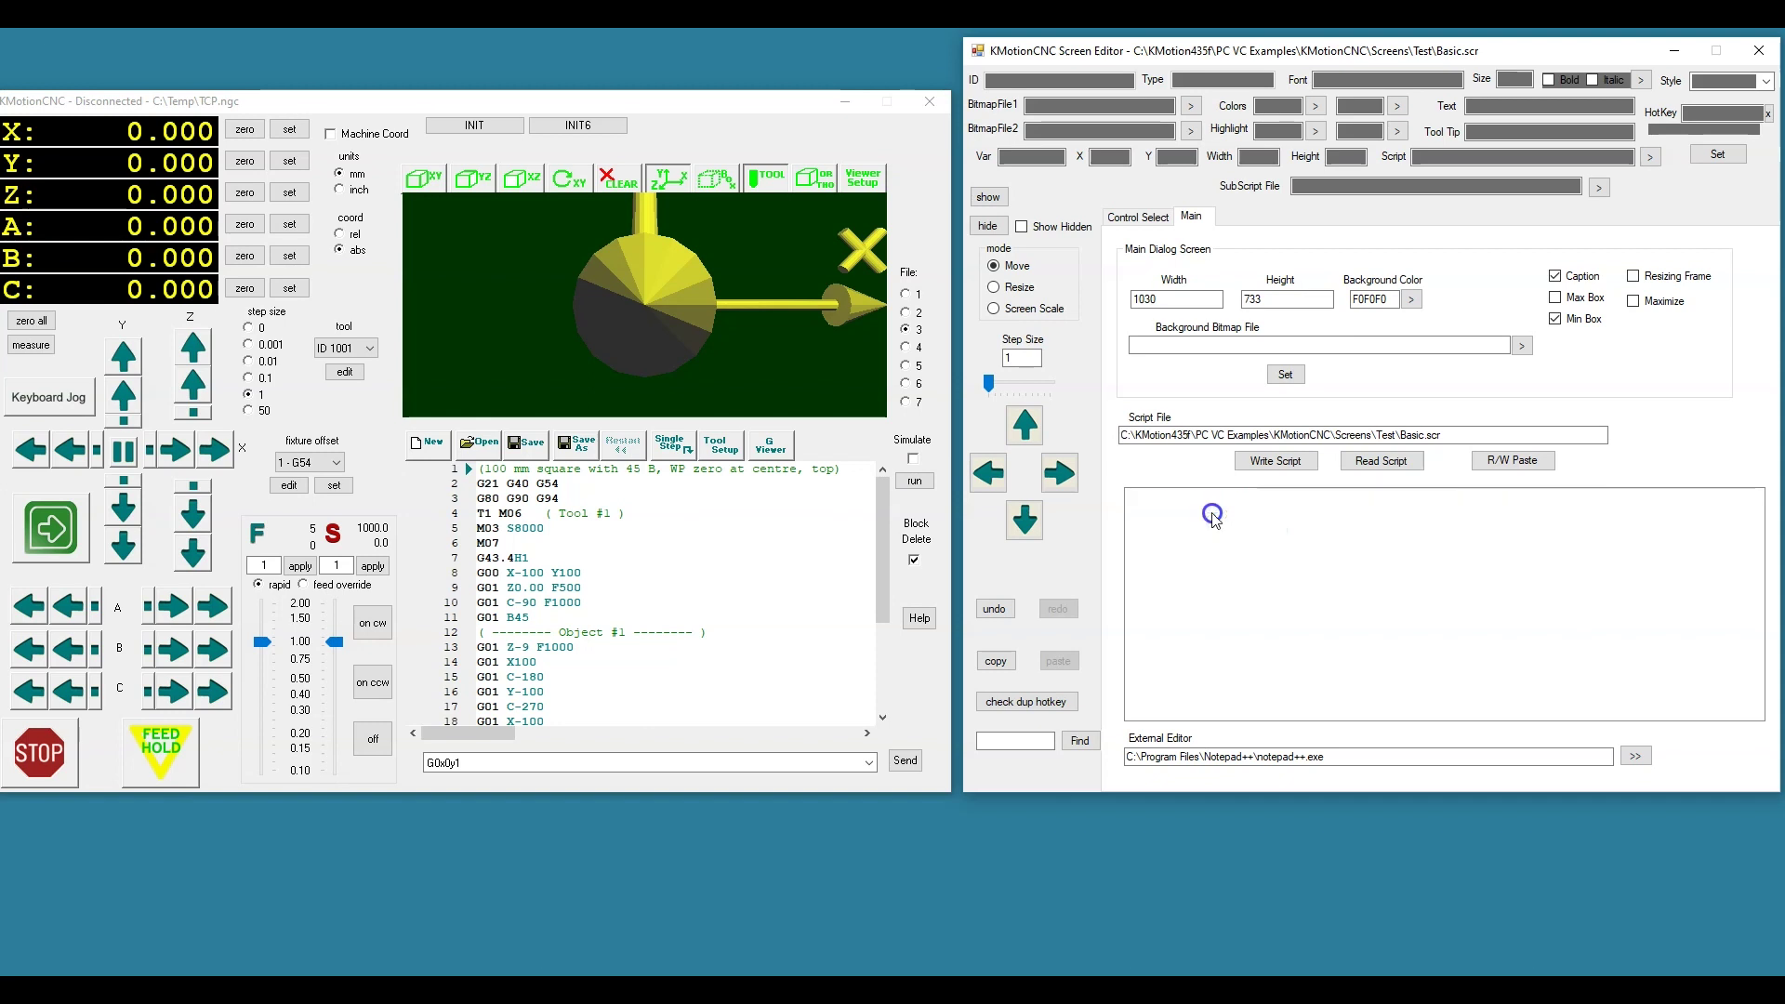
{"action": "left_click", "coordinate": [1198, 567]}
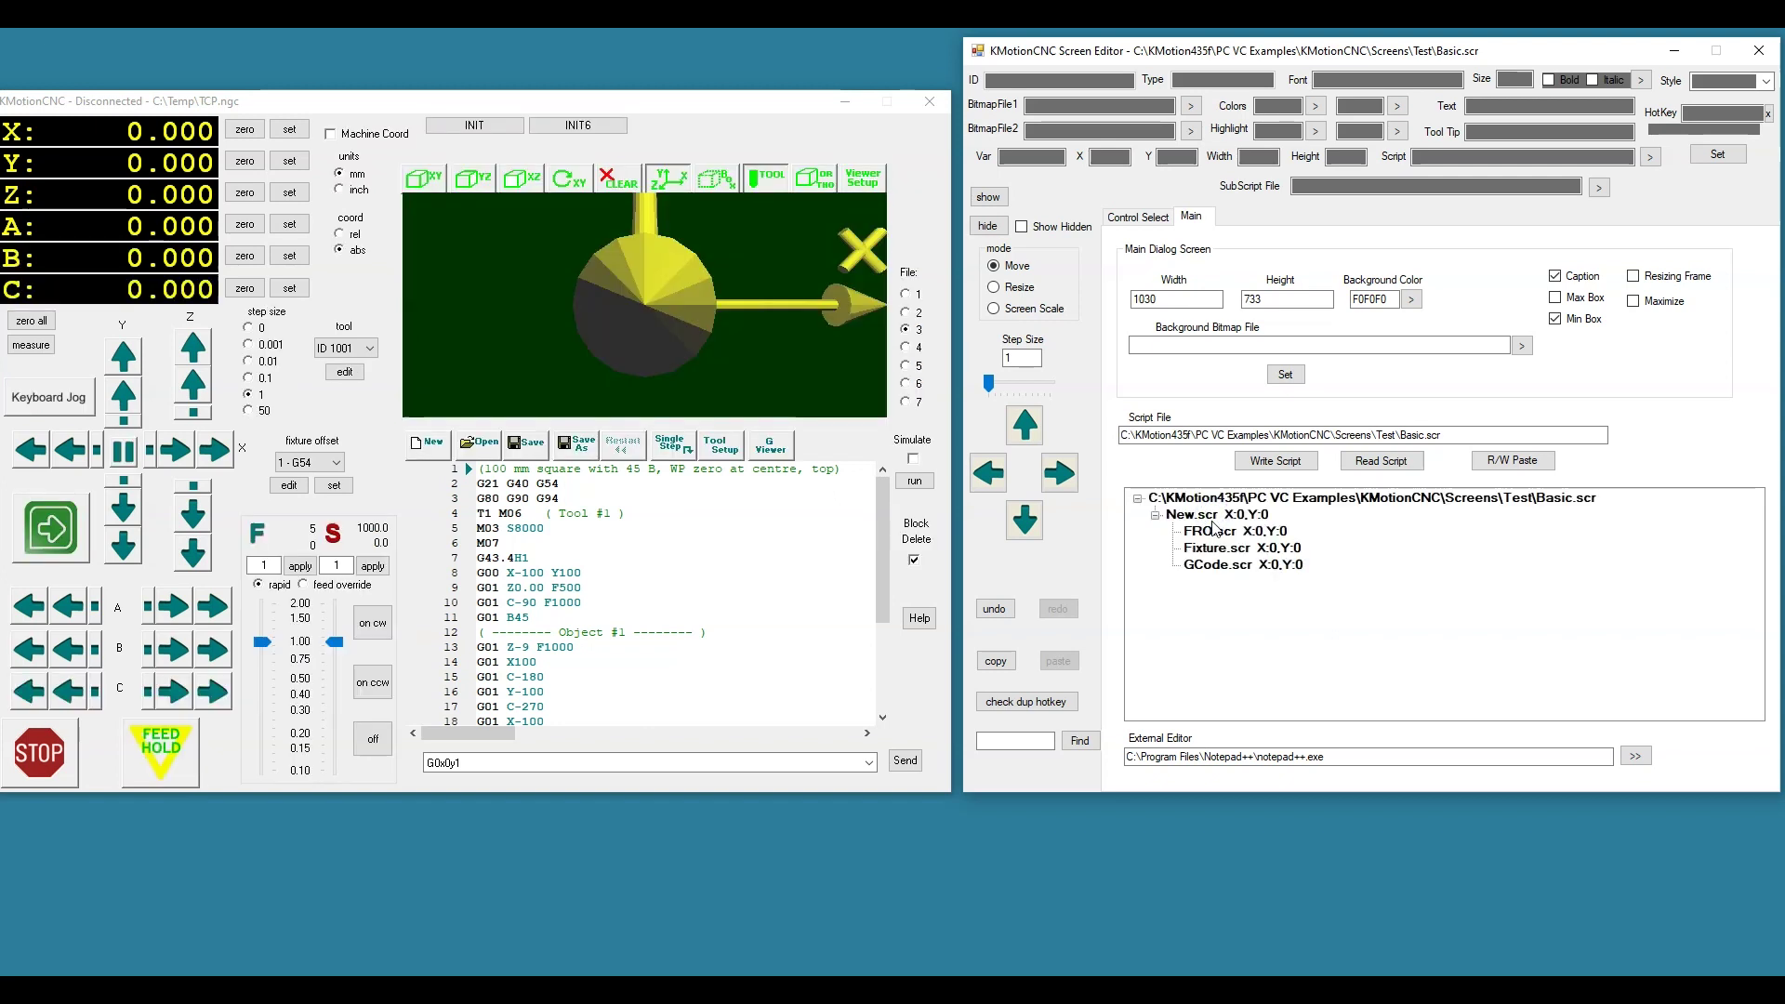
Expand the script tree and examine the include lines of New.scr in the external editor
{"action": "left_click", "coordinate": [1138, 499]}
{"action": "left_click", "coordinate": [1138, 500]}
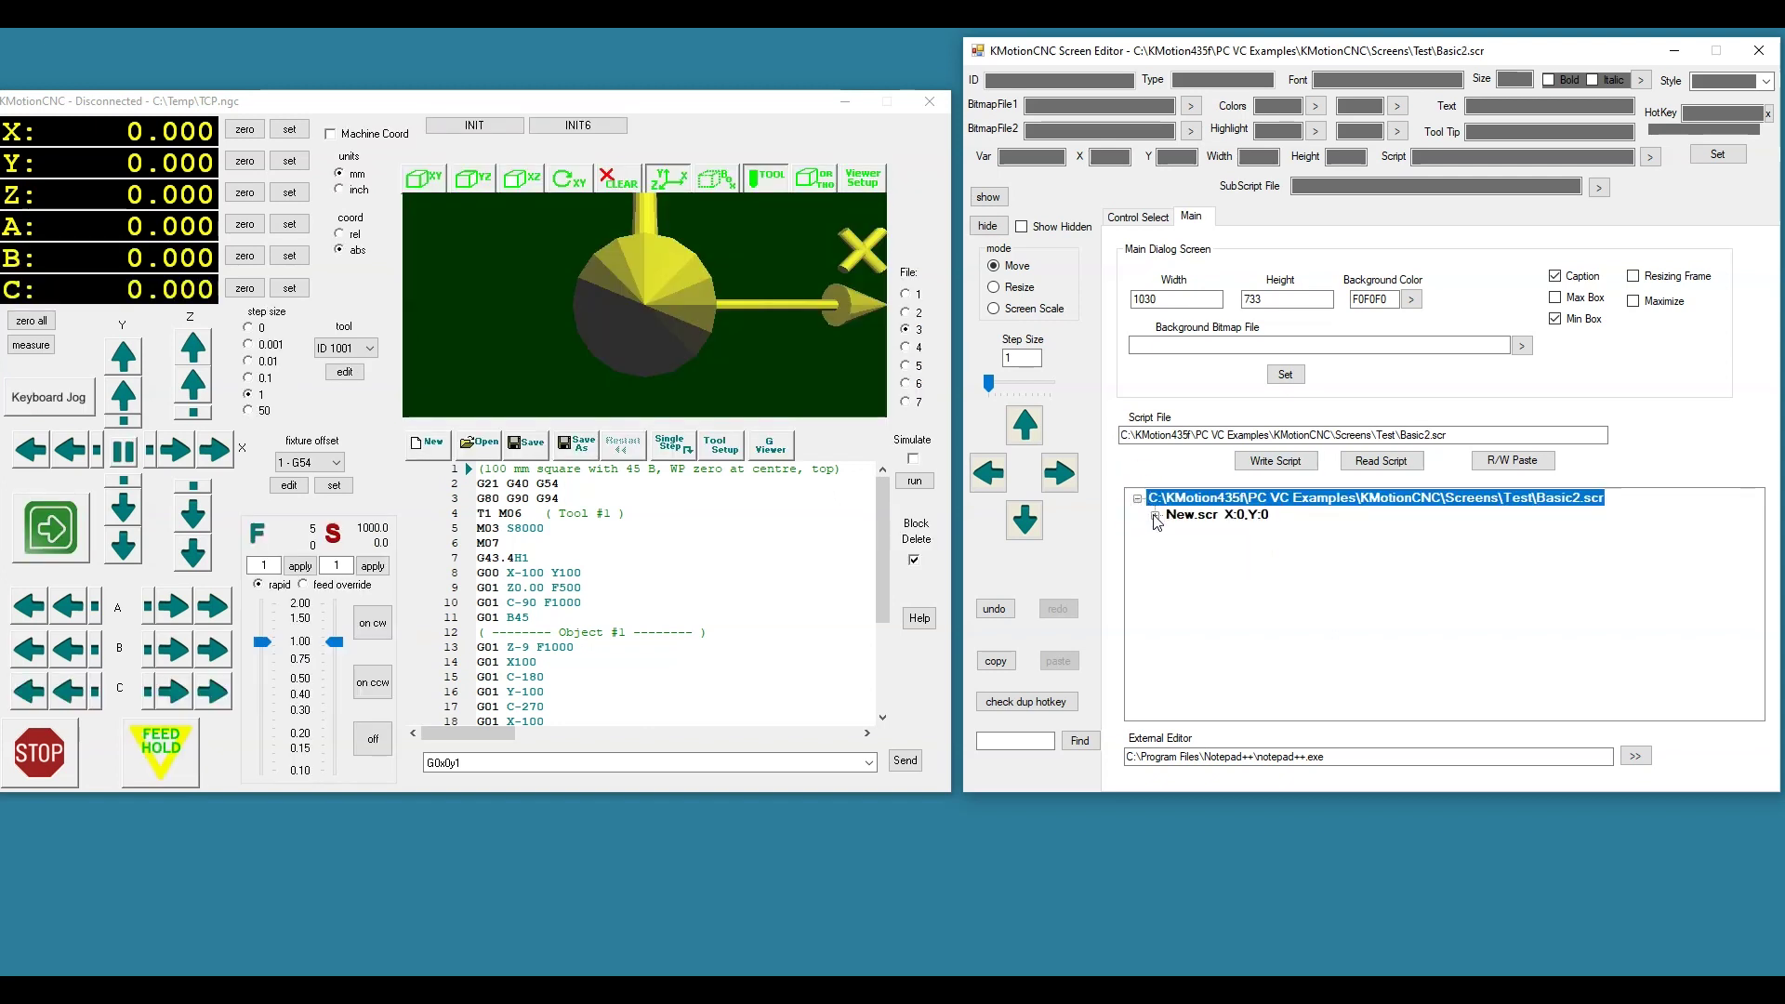
{"action": "left_click", "coordinate": [1154, 516]}
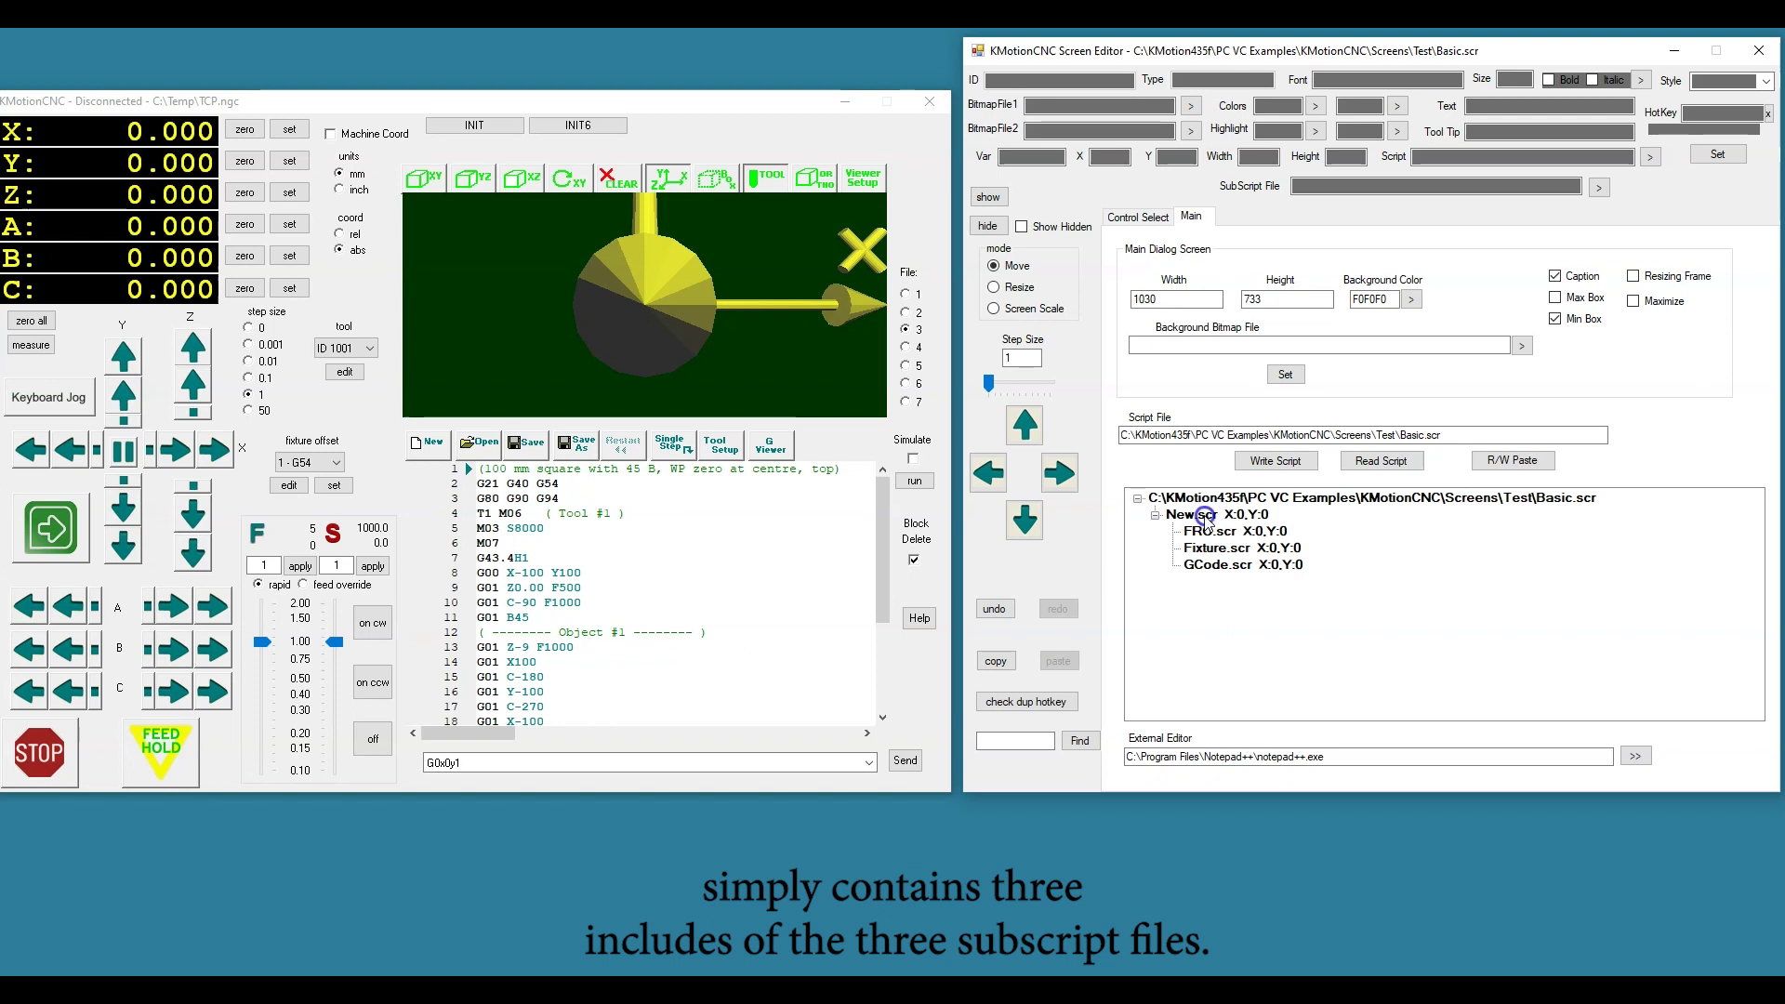
{"action": "left_click", "coordinate": [1202, 517]}
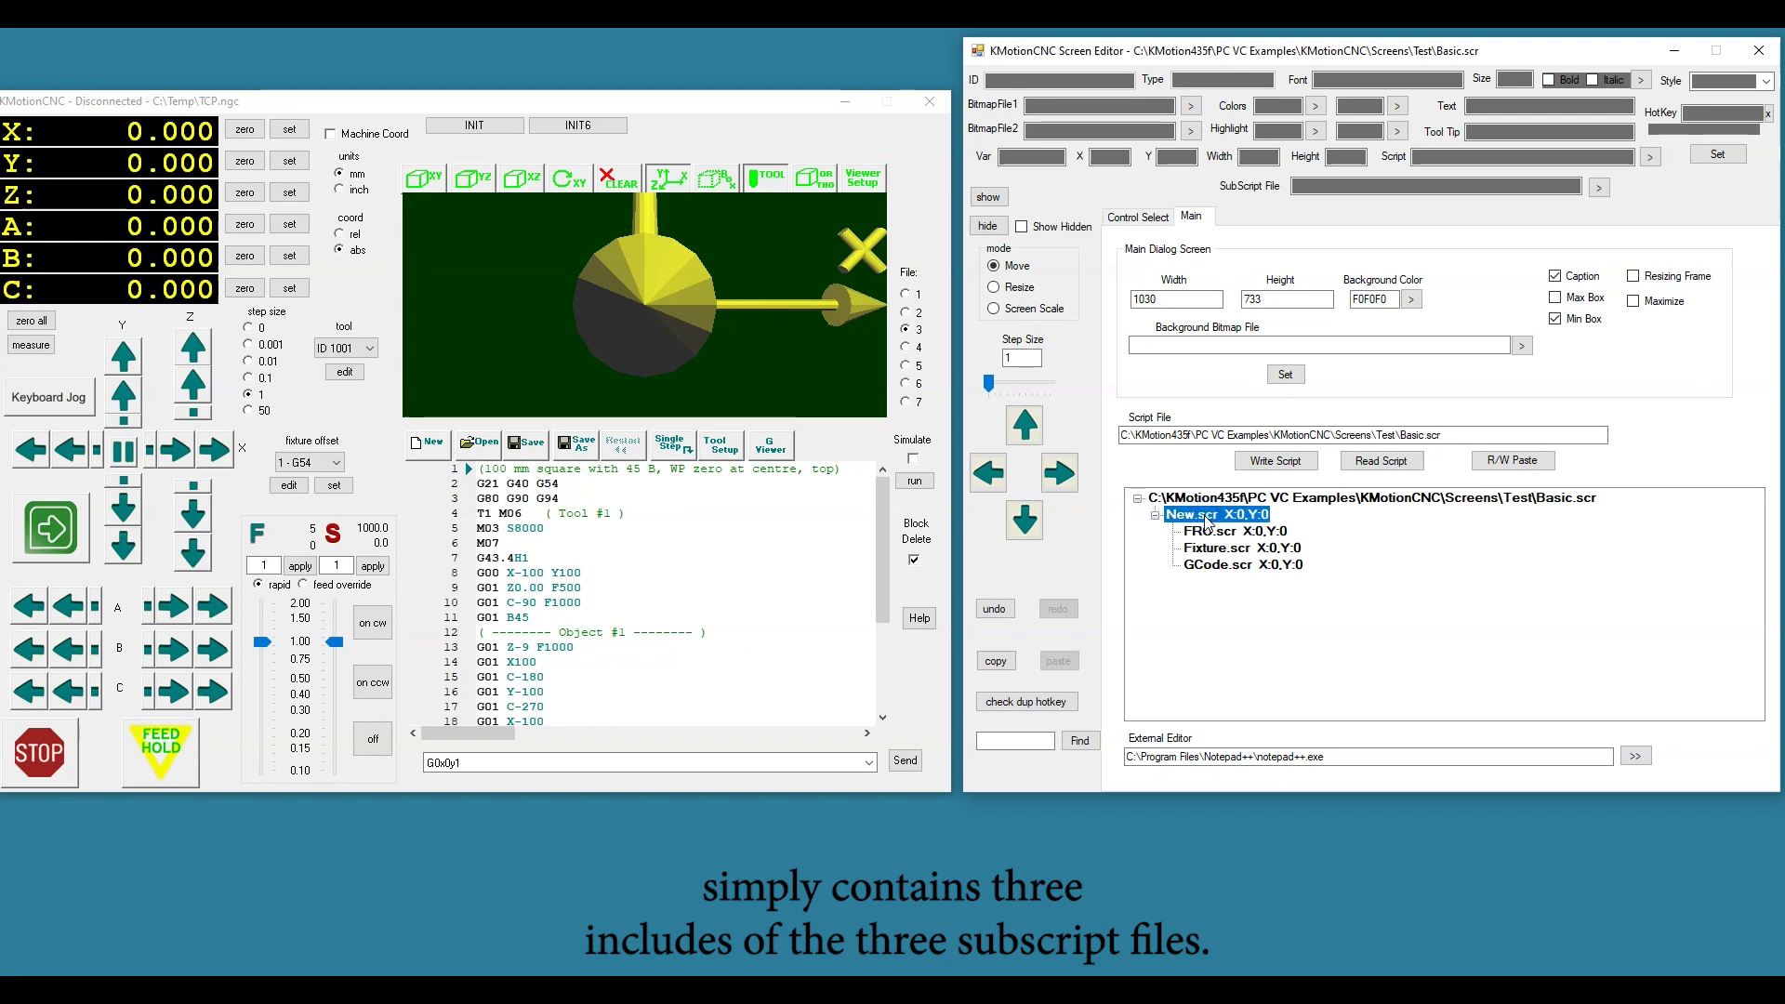
{"action": "double_click", "coordinate": [1199, 515]}
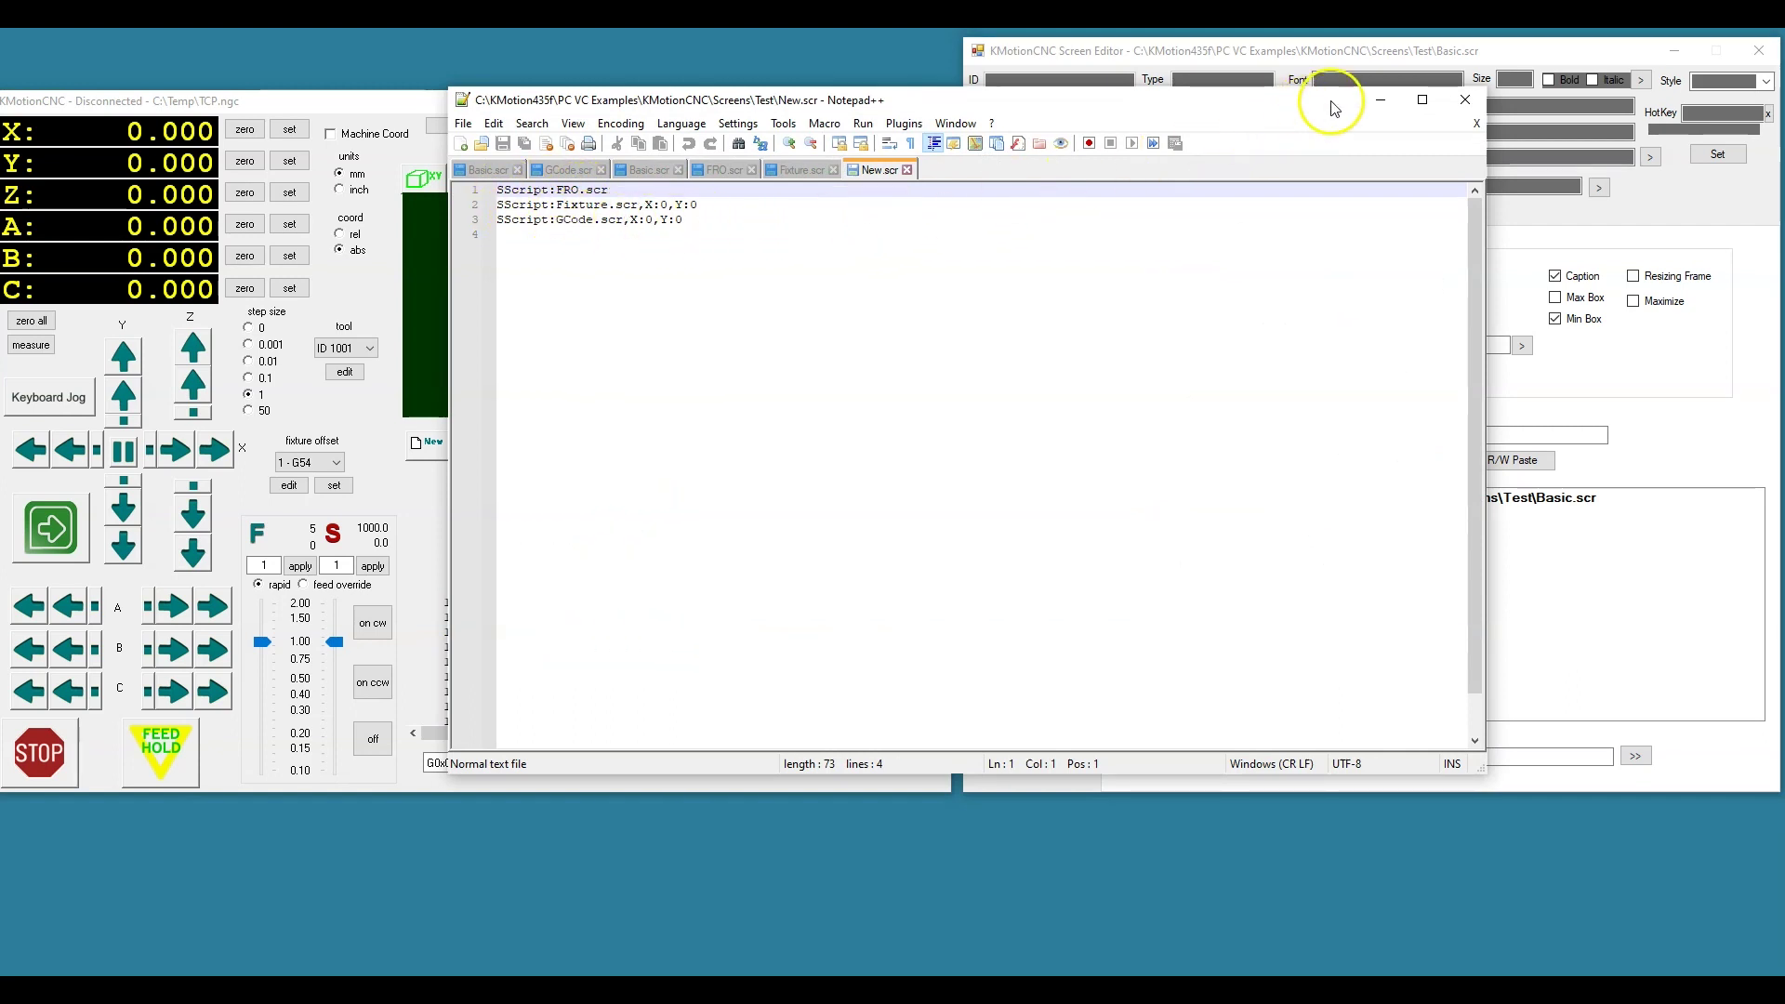
{"action": "left_click", "coordinate": [1380, 100]}
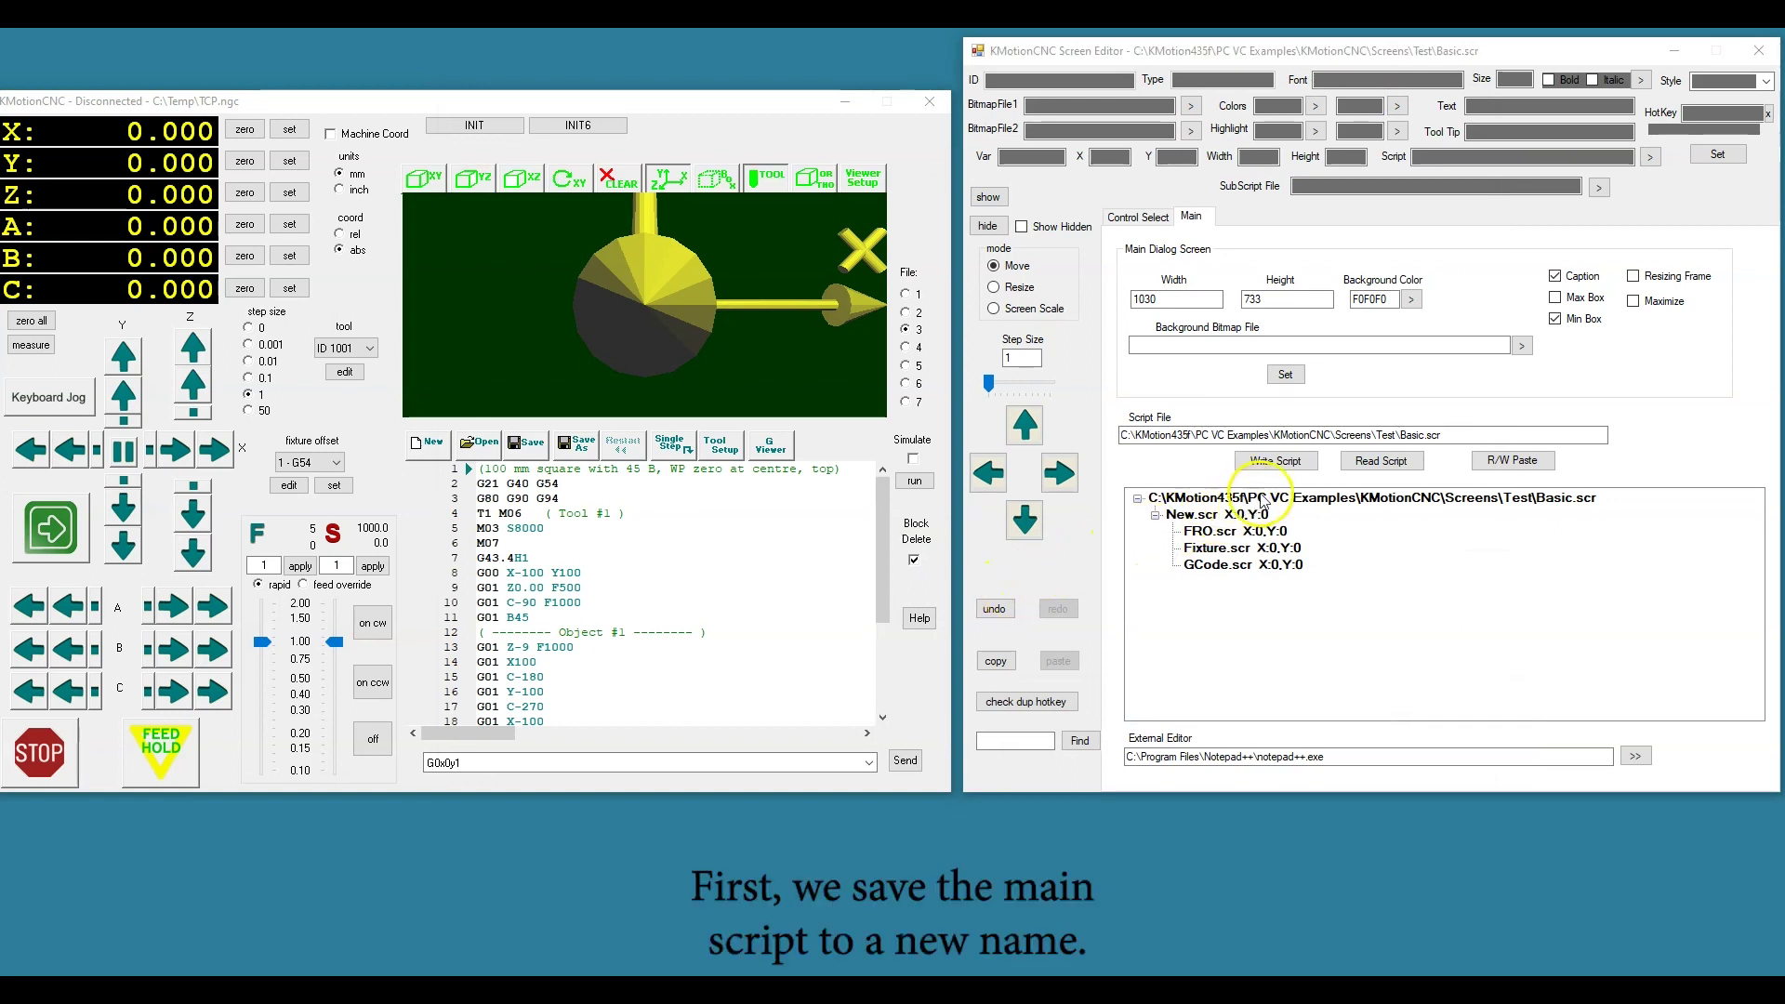
Write the main screen script to the Test folder under the new name Basic2.scr
{"action": "left_click", "coordinate": [1287, 465]}
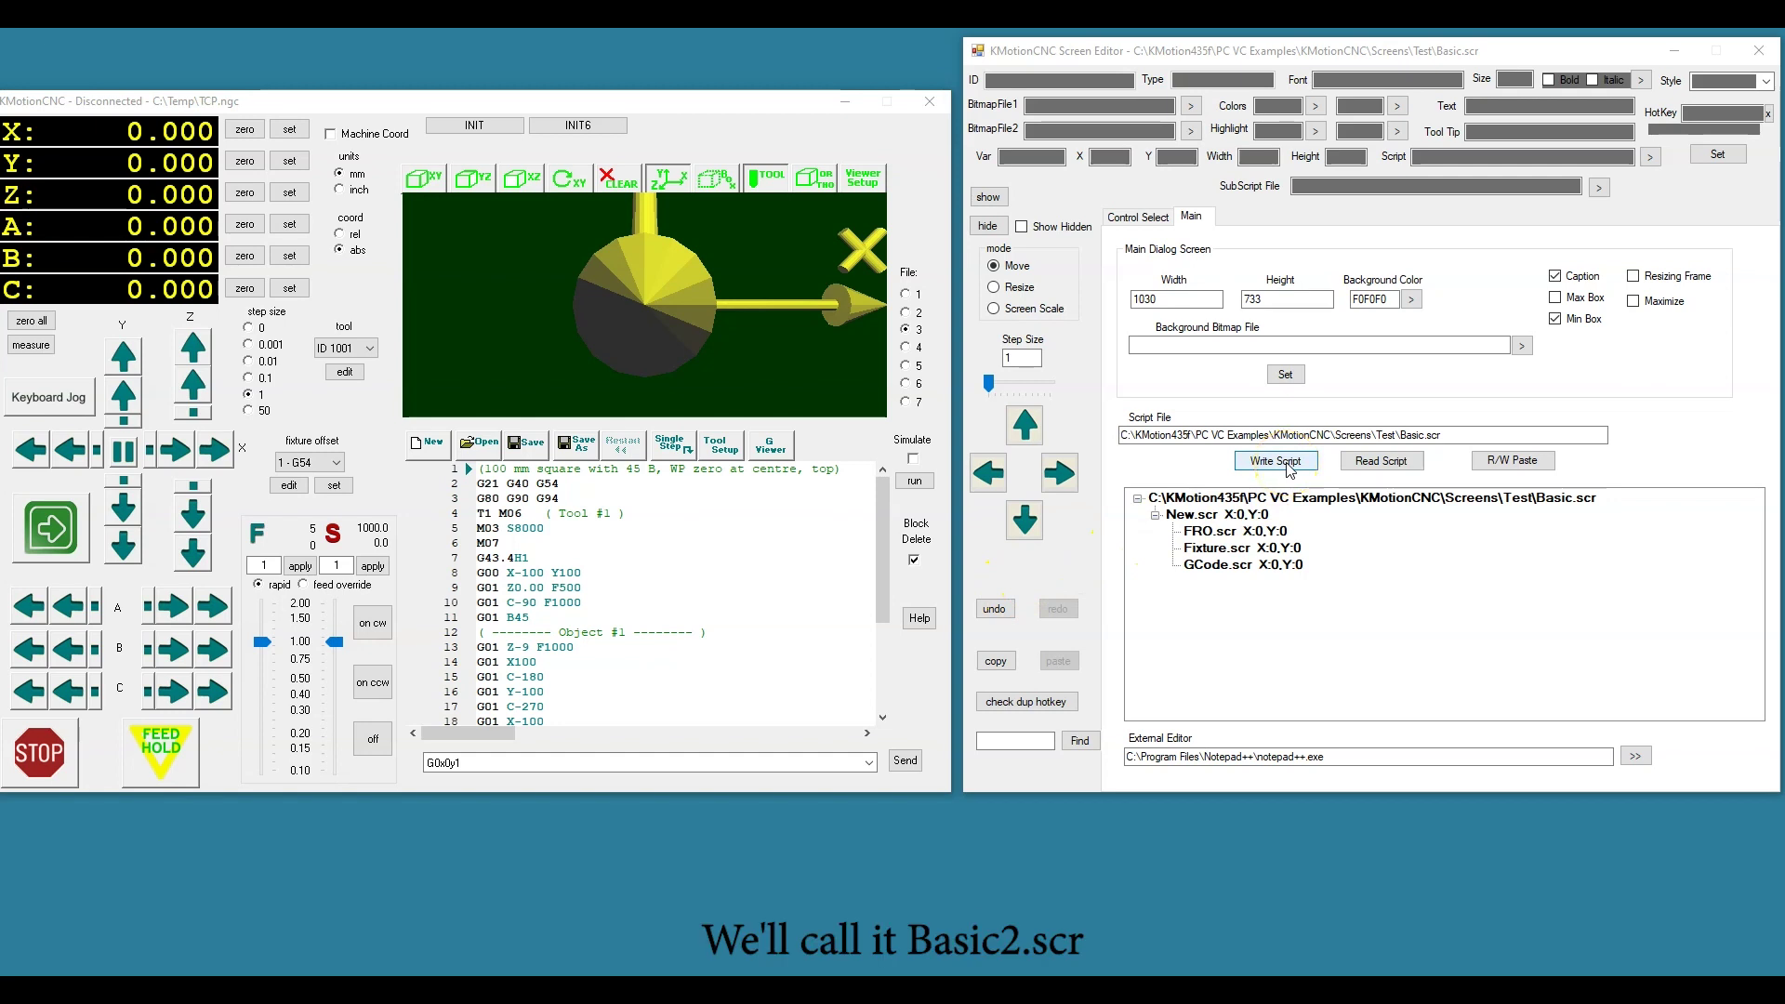
{"action": "left_click", "coordinate": [1288, 464]}
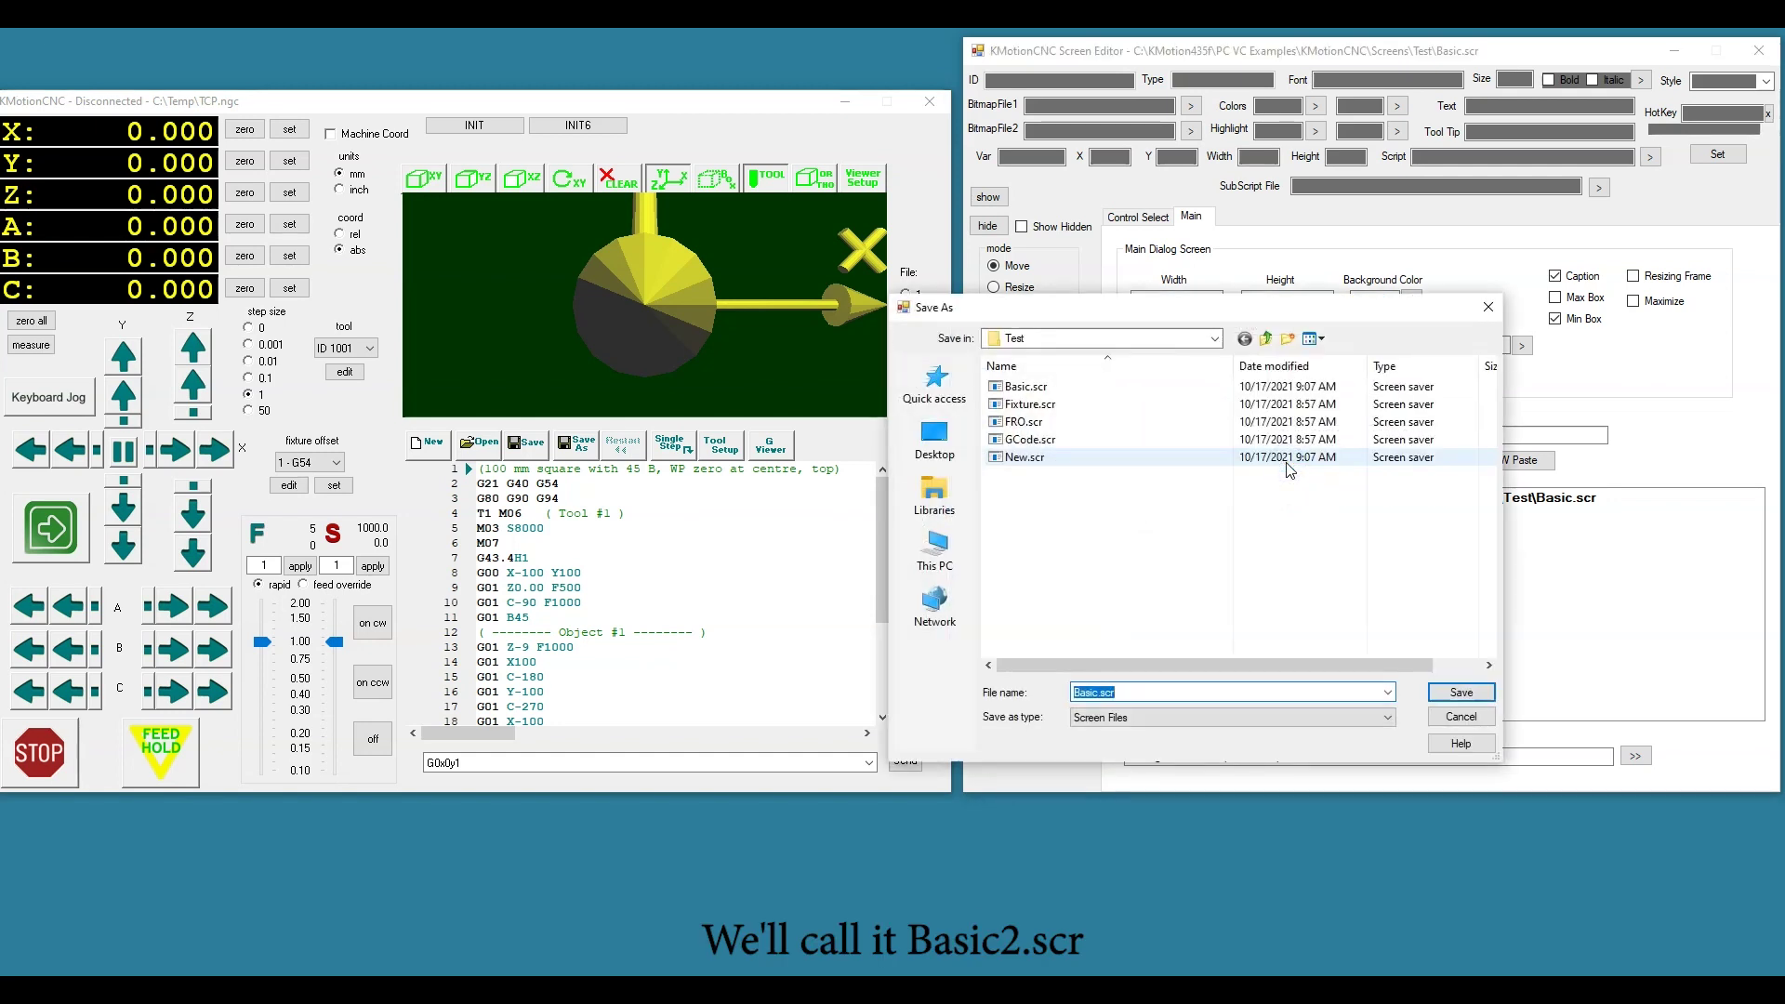
{"action": "left_click", "coordinate": [1099, 692]}
{"action": "type", "text": "2"}
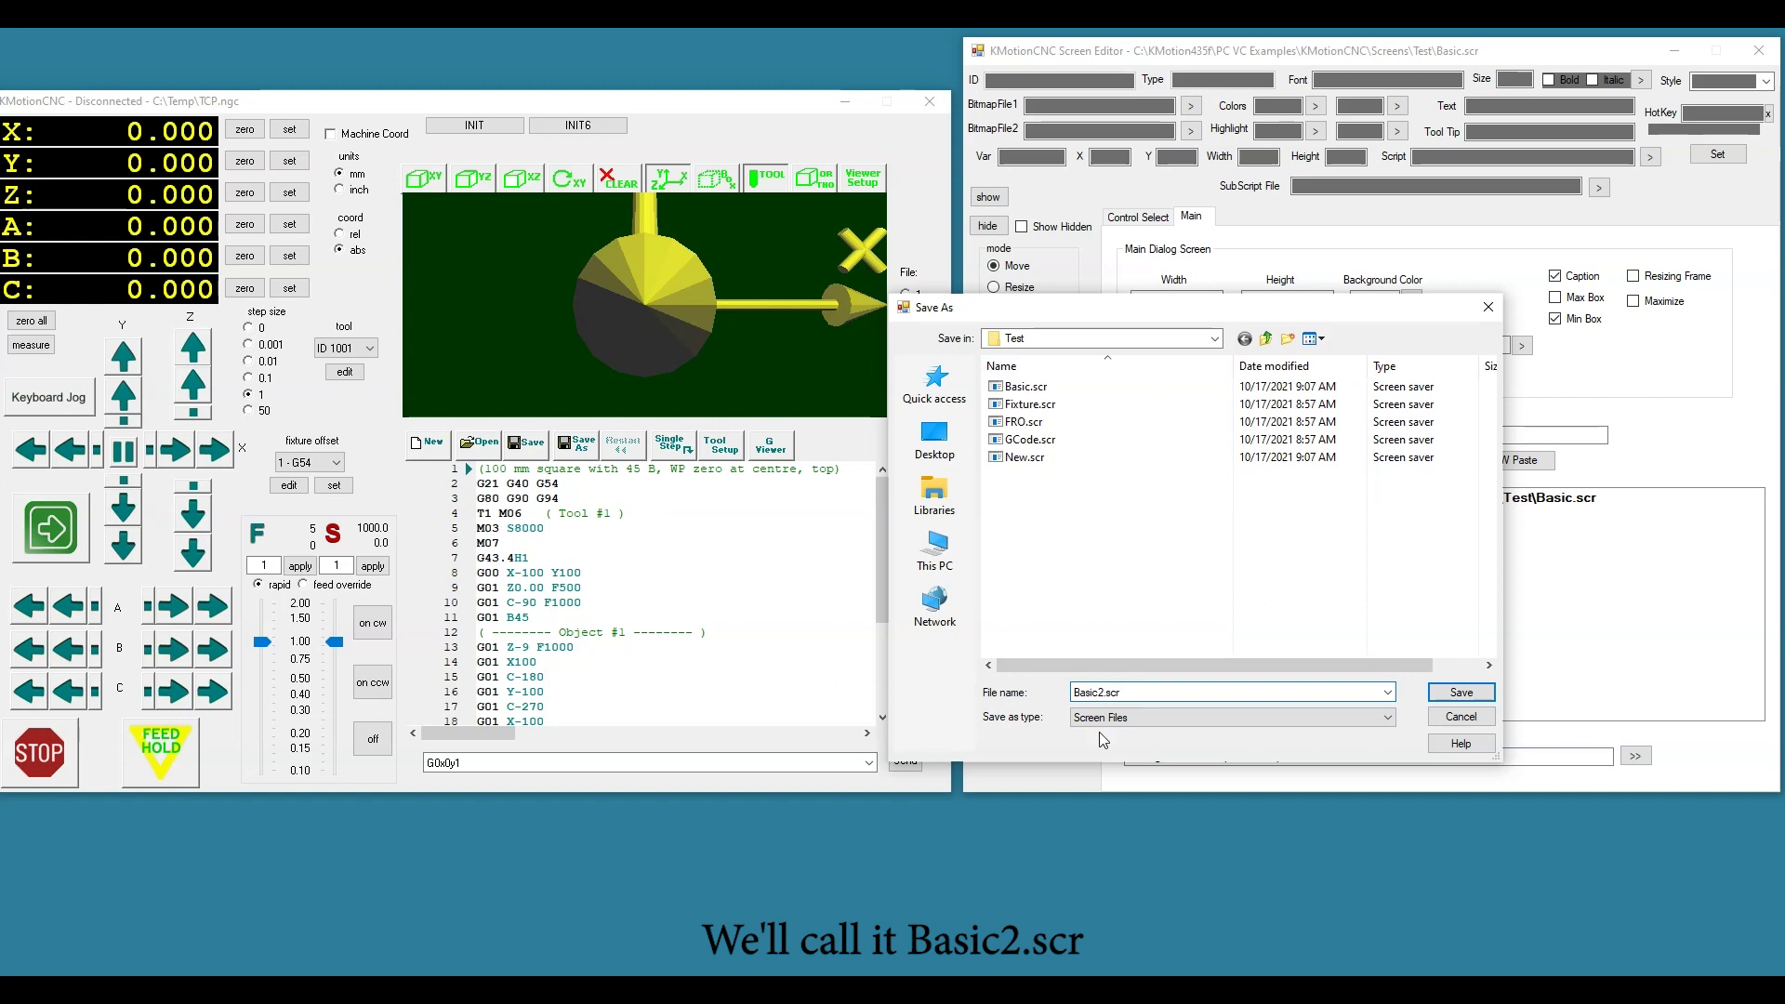
{"action": "left_click", "coordinate": [1459, 693]}
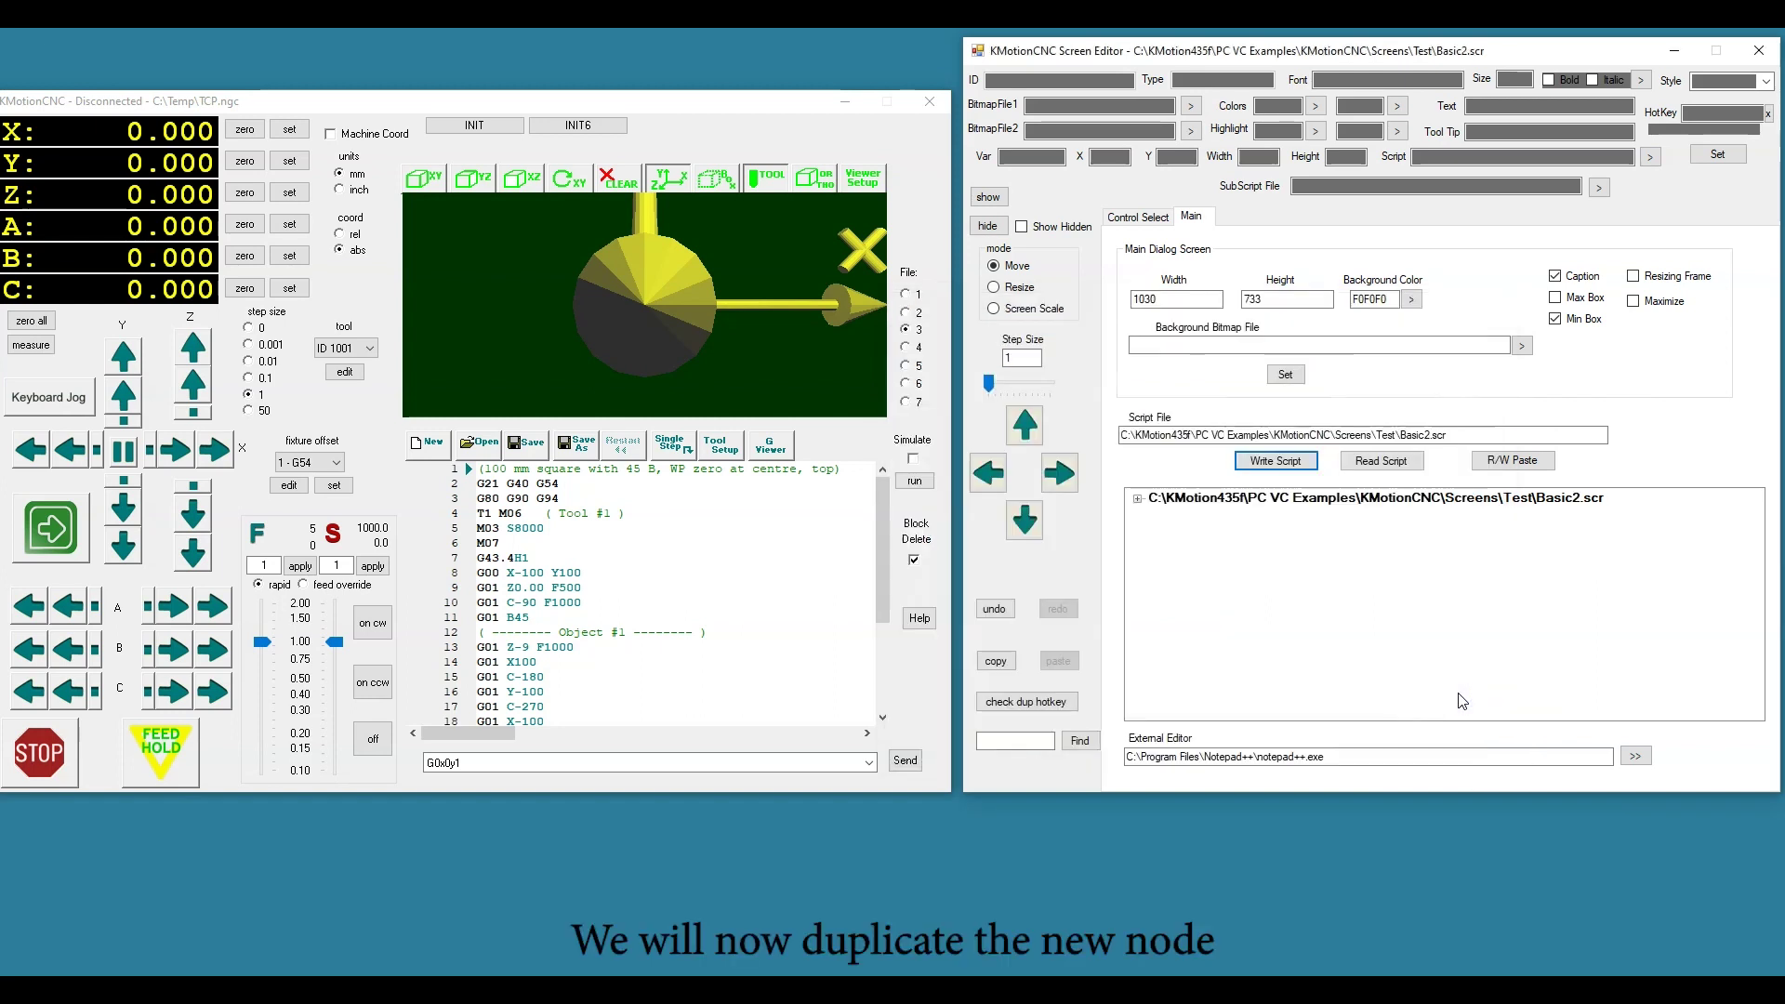
Copy the New.scr node in the Basic2.scr tree and rename the copy New2.scr
{"action": "left_click", "coordinate": [1137, 498]}
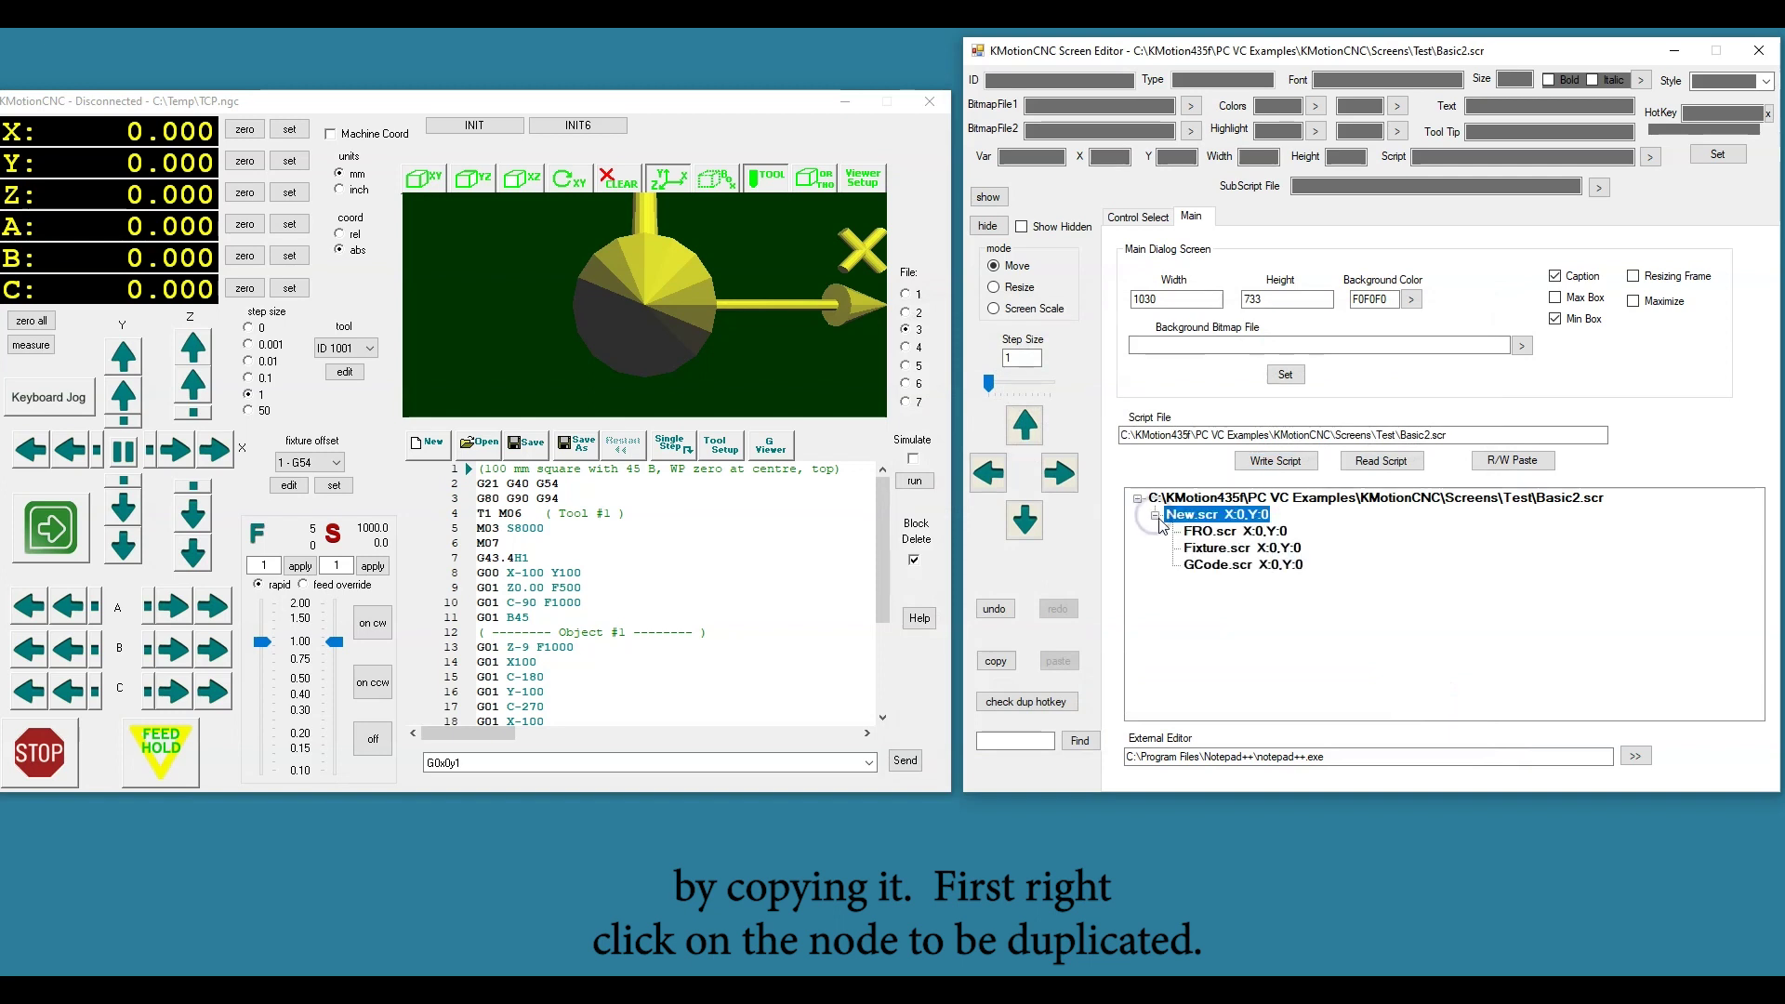
{"action": "left_click", "coordinate": [1207, 516]}
{"action": "right_click", "coordinate": [1211, 516]}
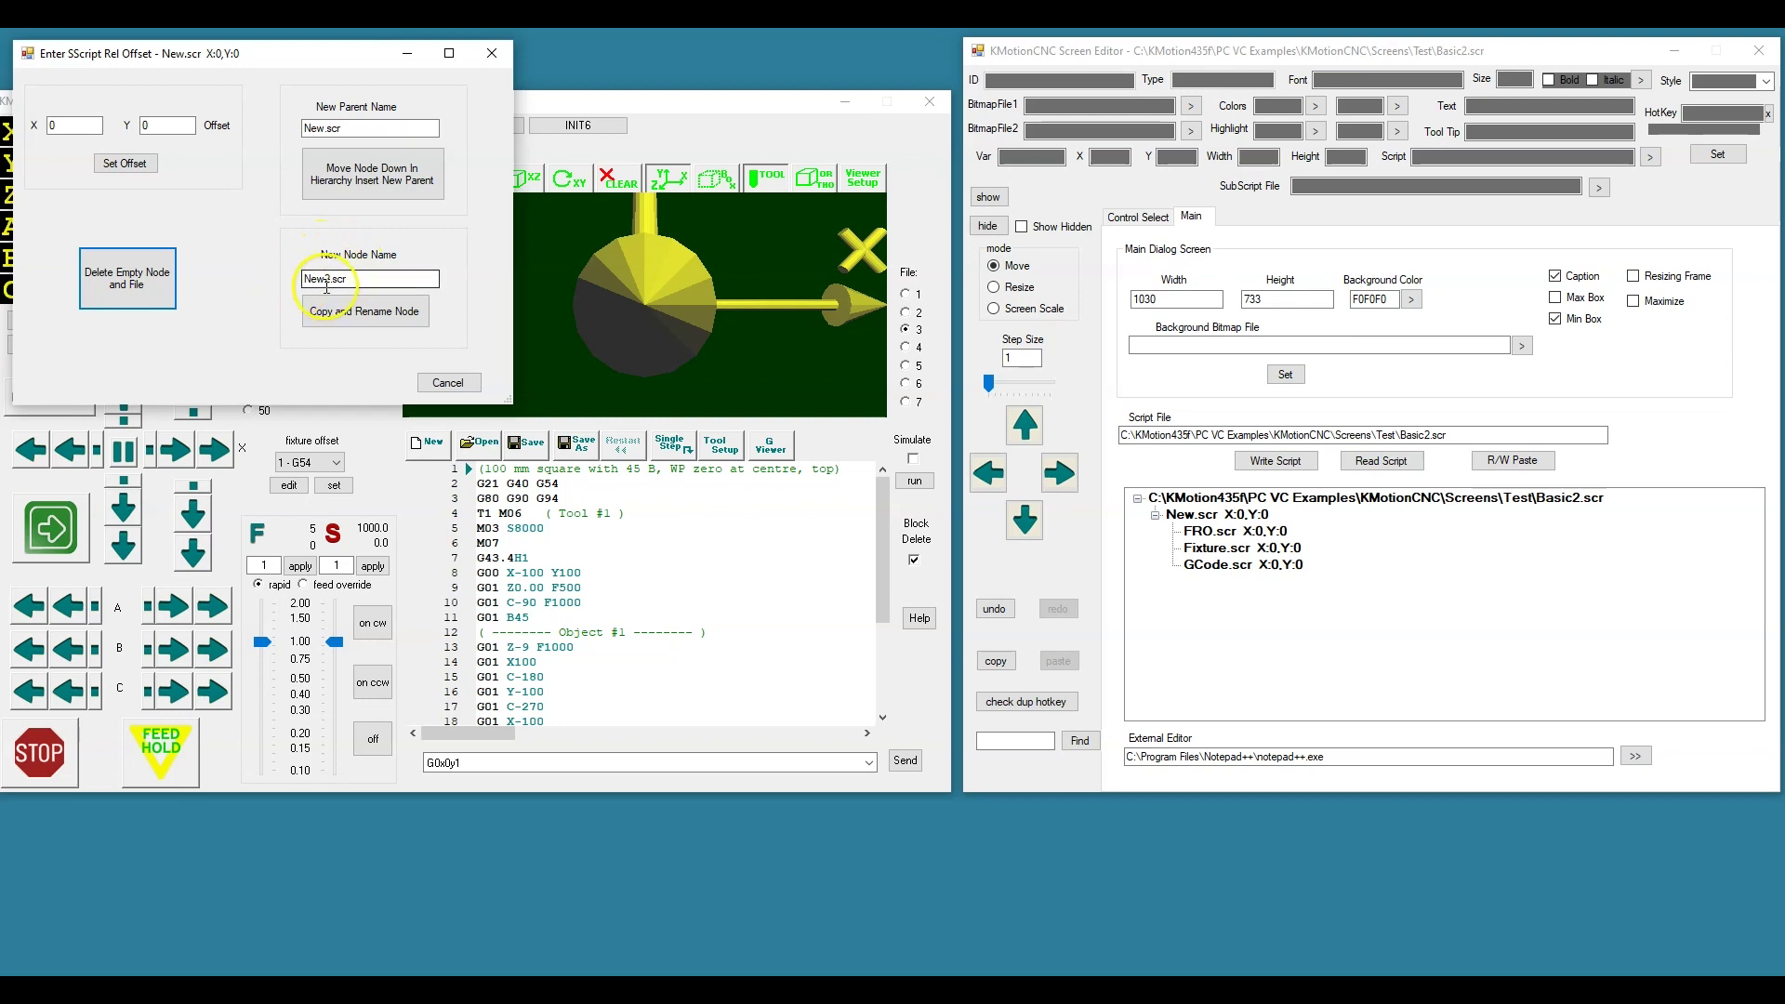
{"action": "left_click", "coordinate": [367, 314]}
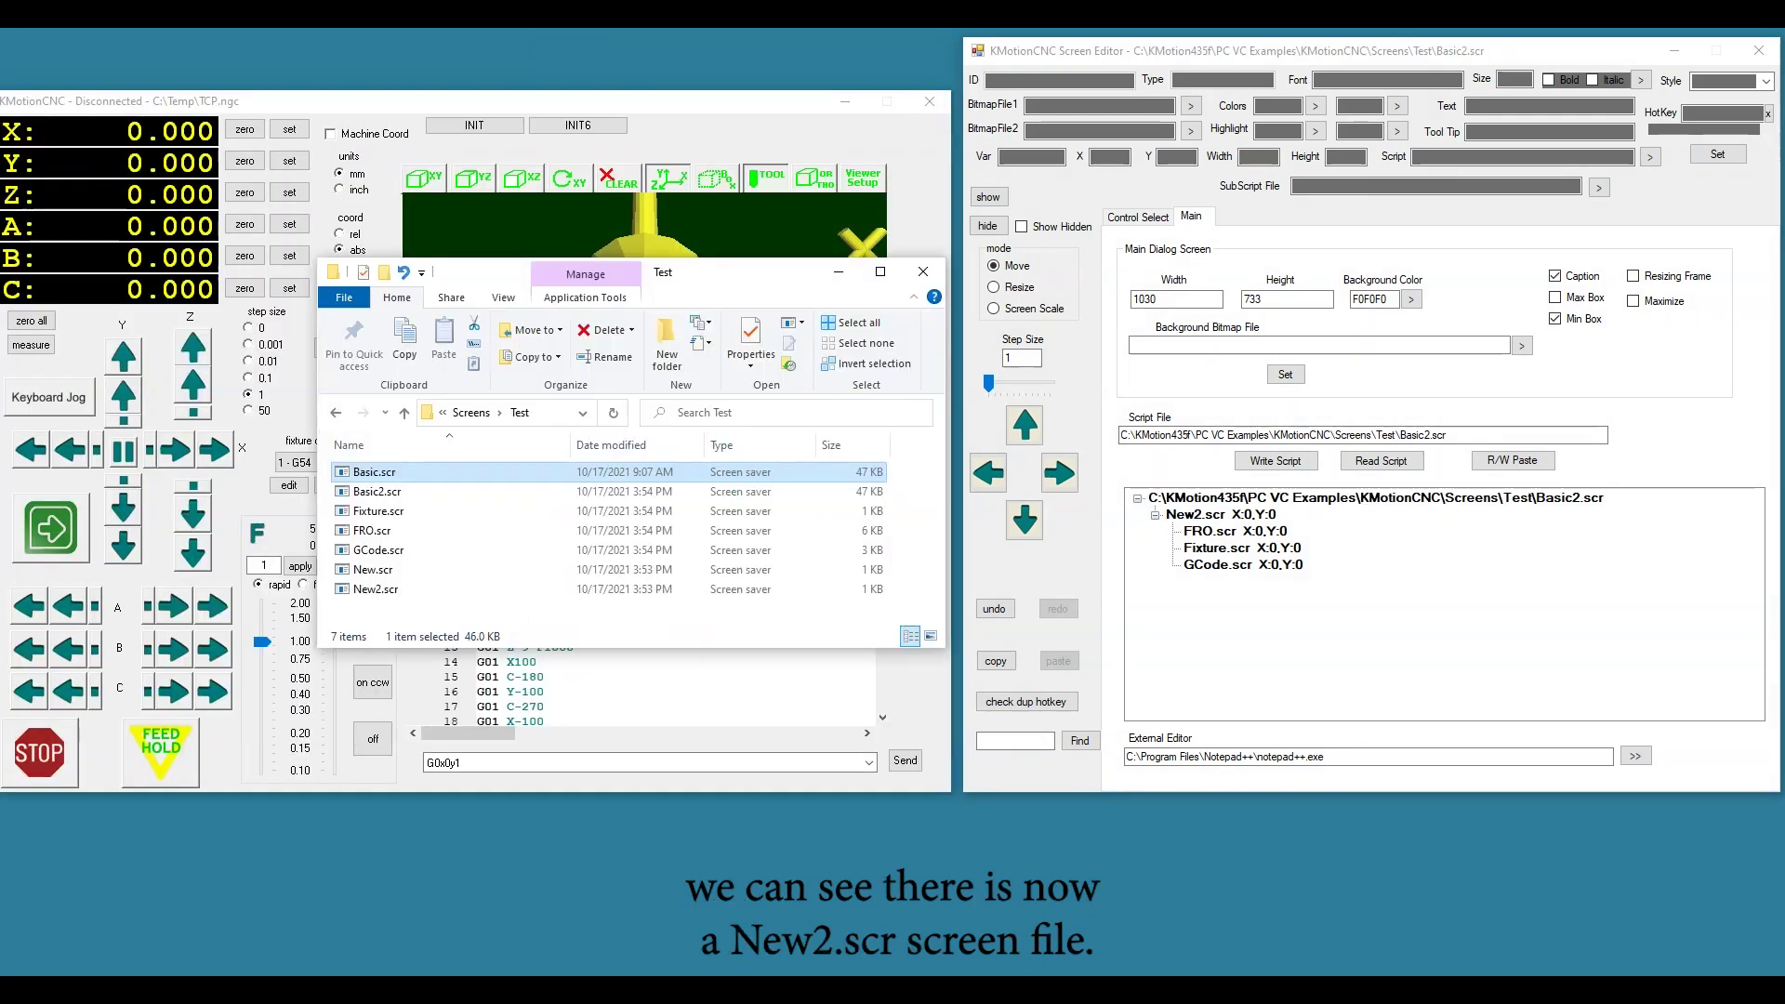
Check the New2.scr file in the Test folder in File Explorer and close the folder window
{"action": "left_click", "coordinate": [407, 414]}
{"action": "left_click", "coordinate": [376, 591]}
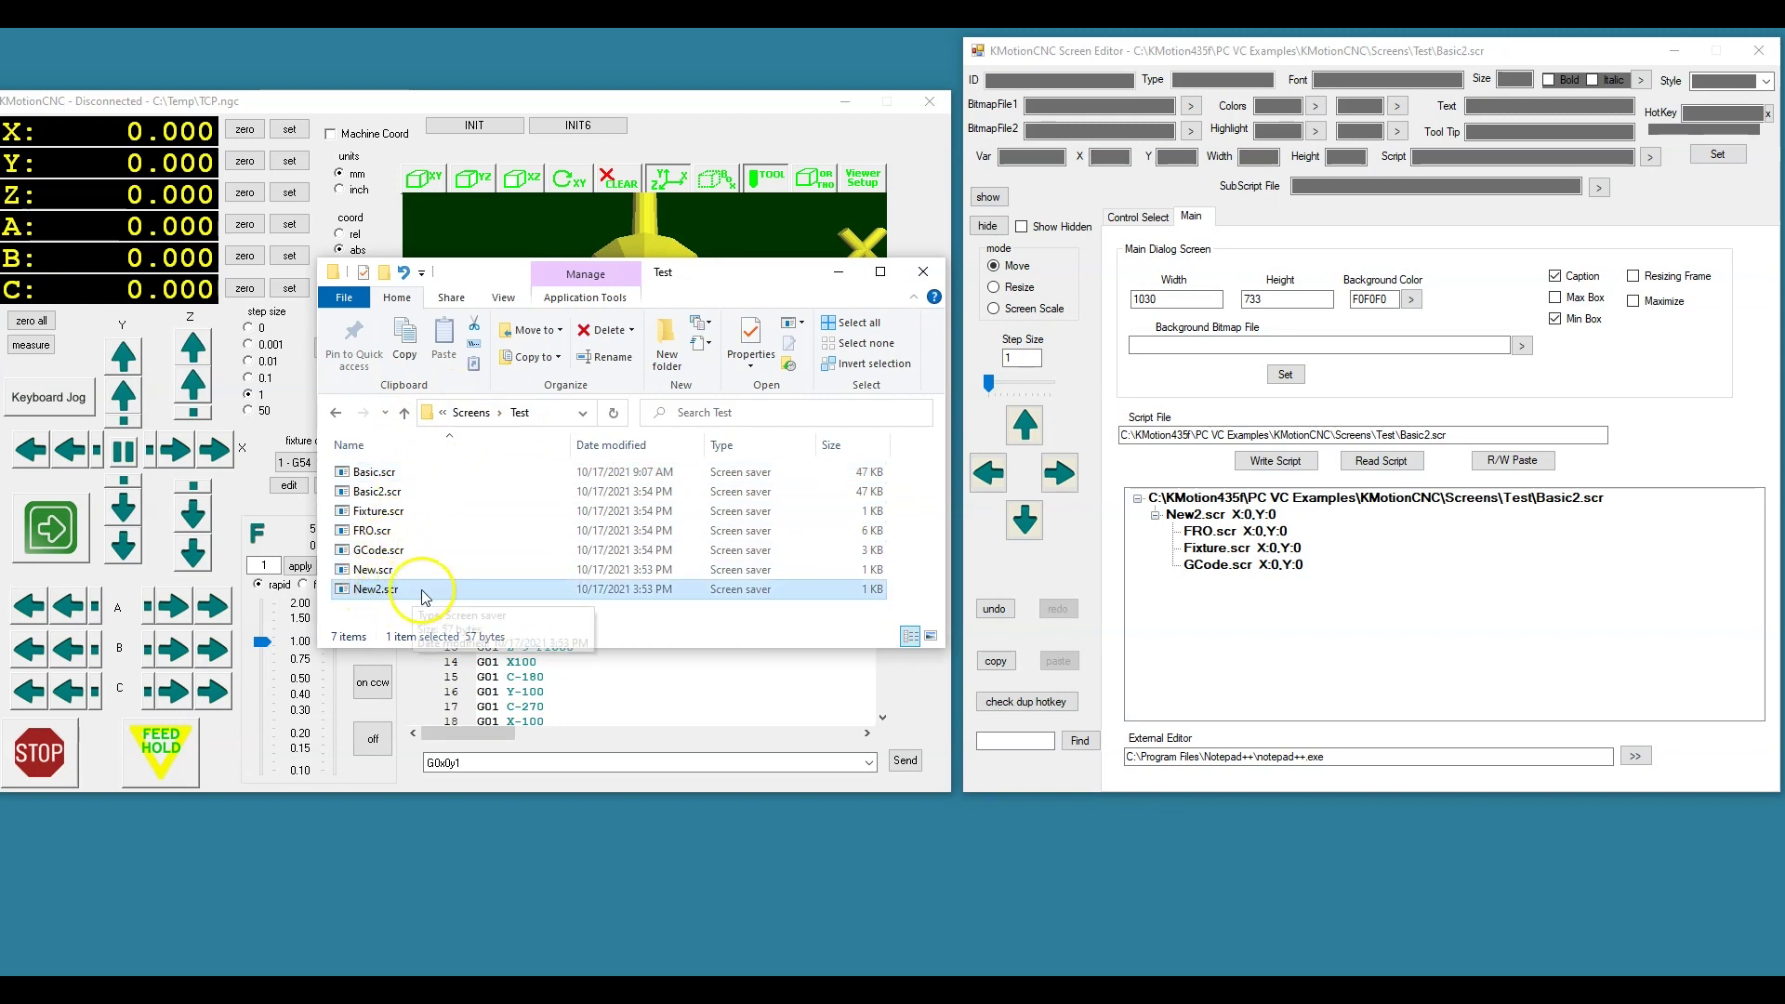
{"action": "left_click", "coordinate": [923, 271]}
{"action": "left_click", "coordinate": [1385, 344]}
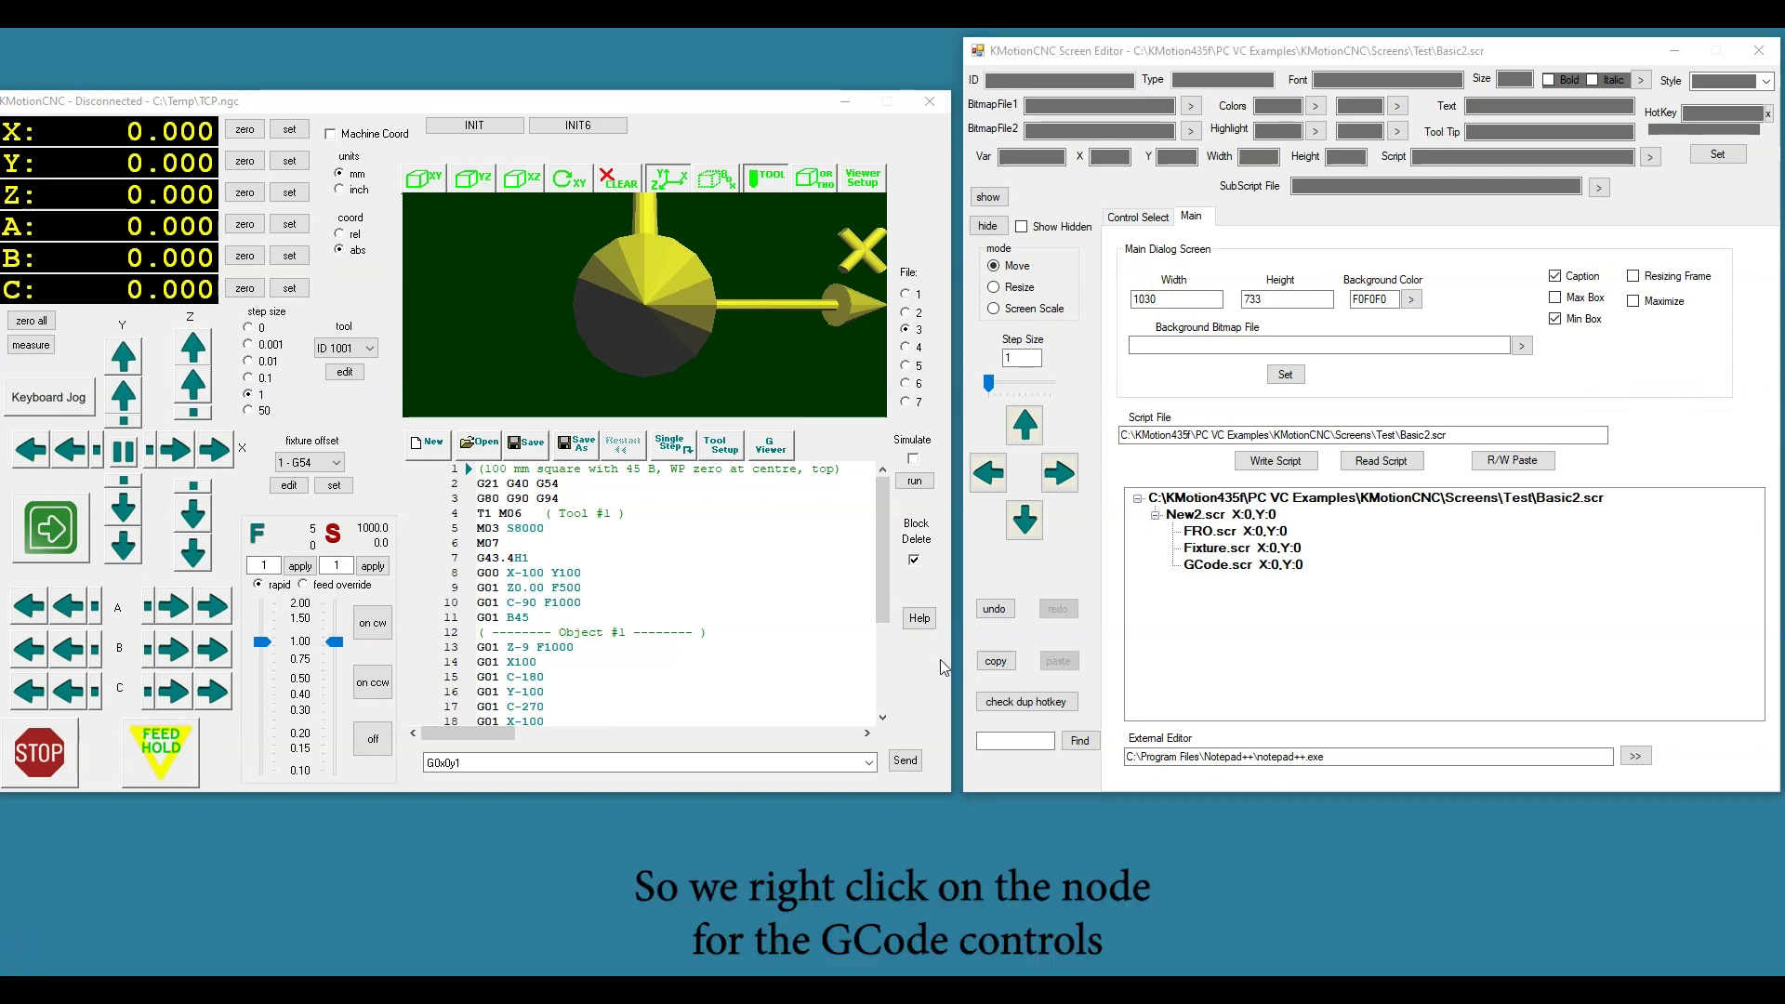
Set the X offset of the GCode.scr node to -180
{"action": "left_click", "coordinate": [1210, 565]}
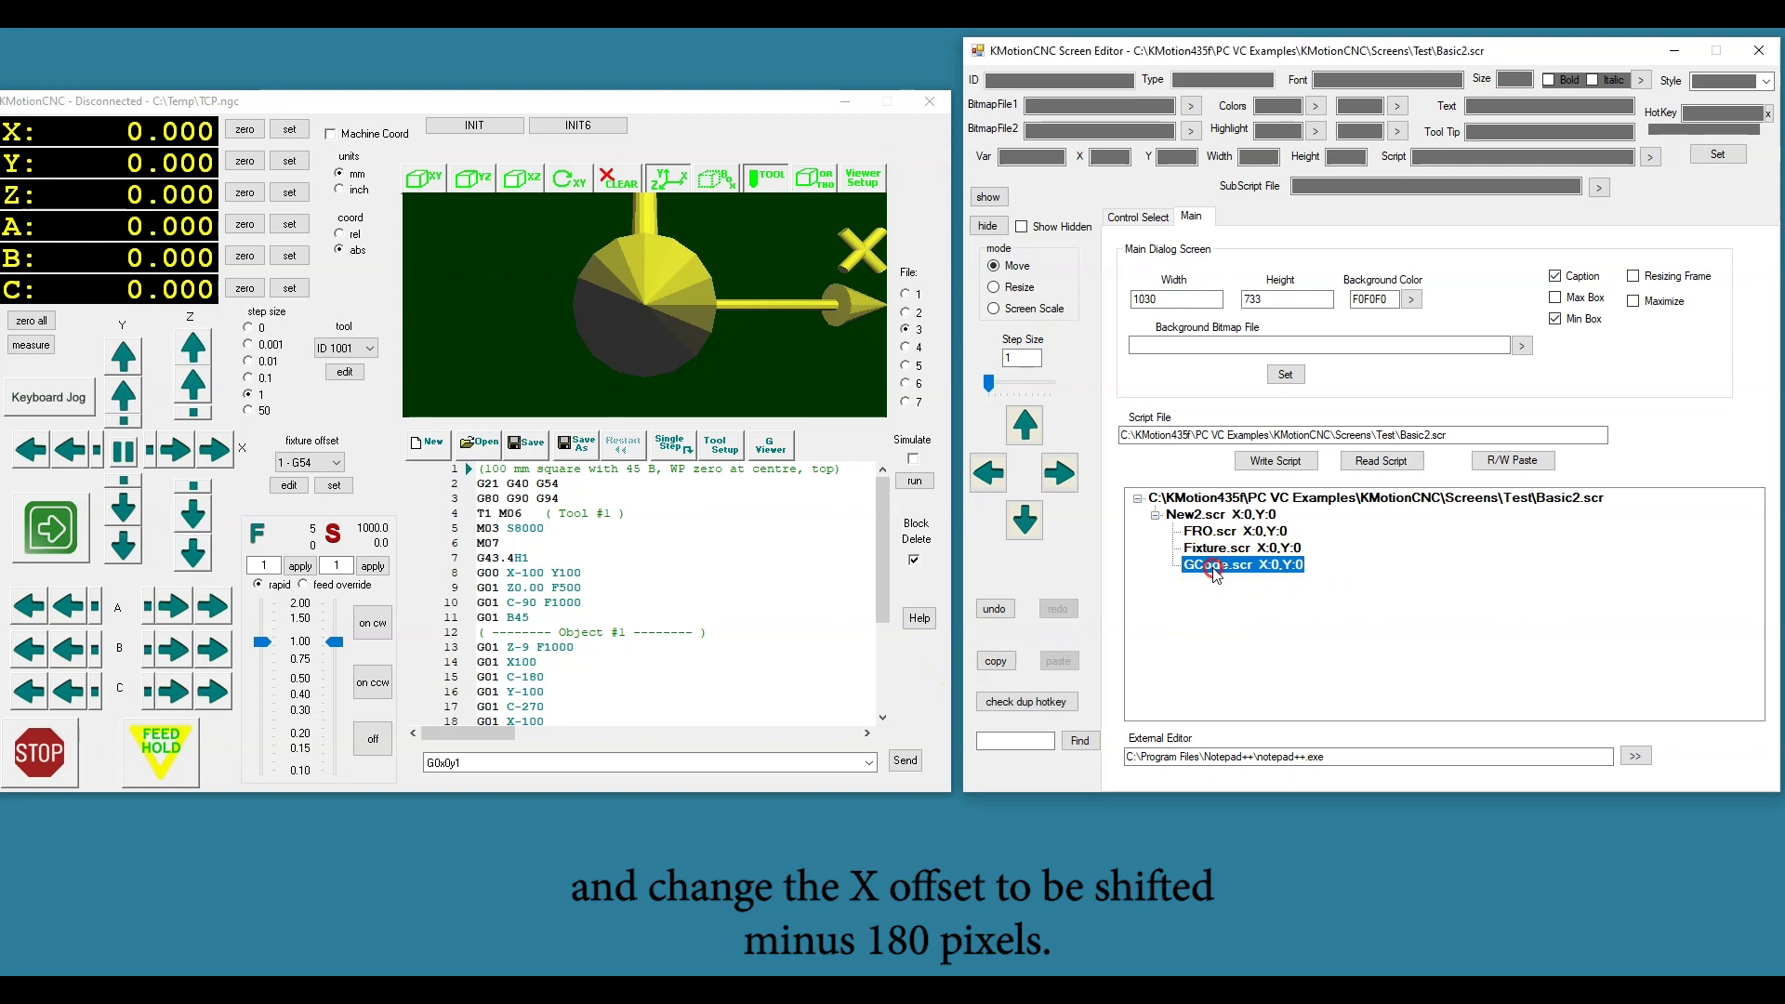
{"action": "right_click", "coordinate": [1214, 565]}
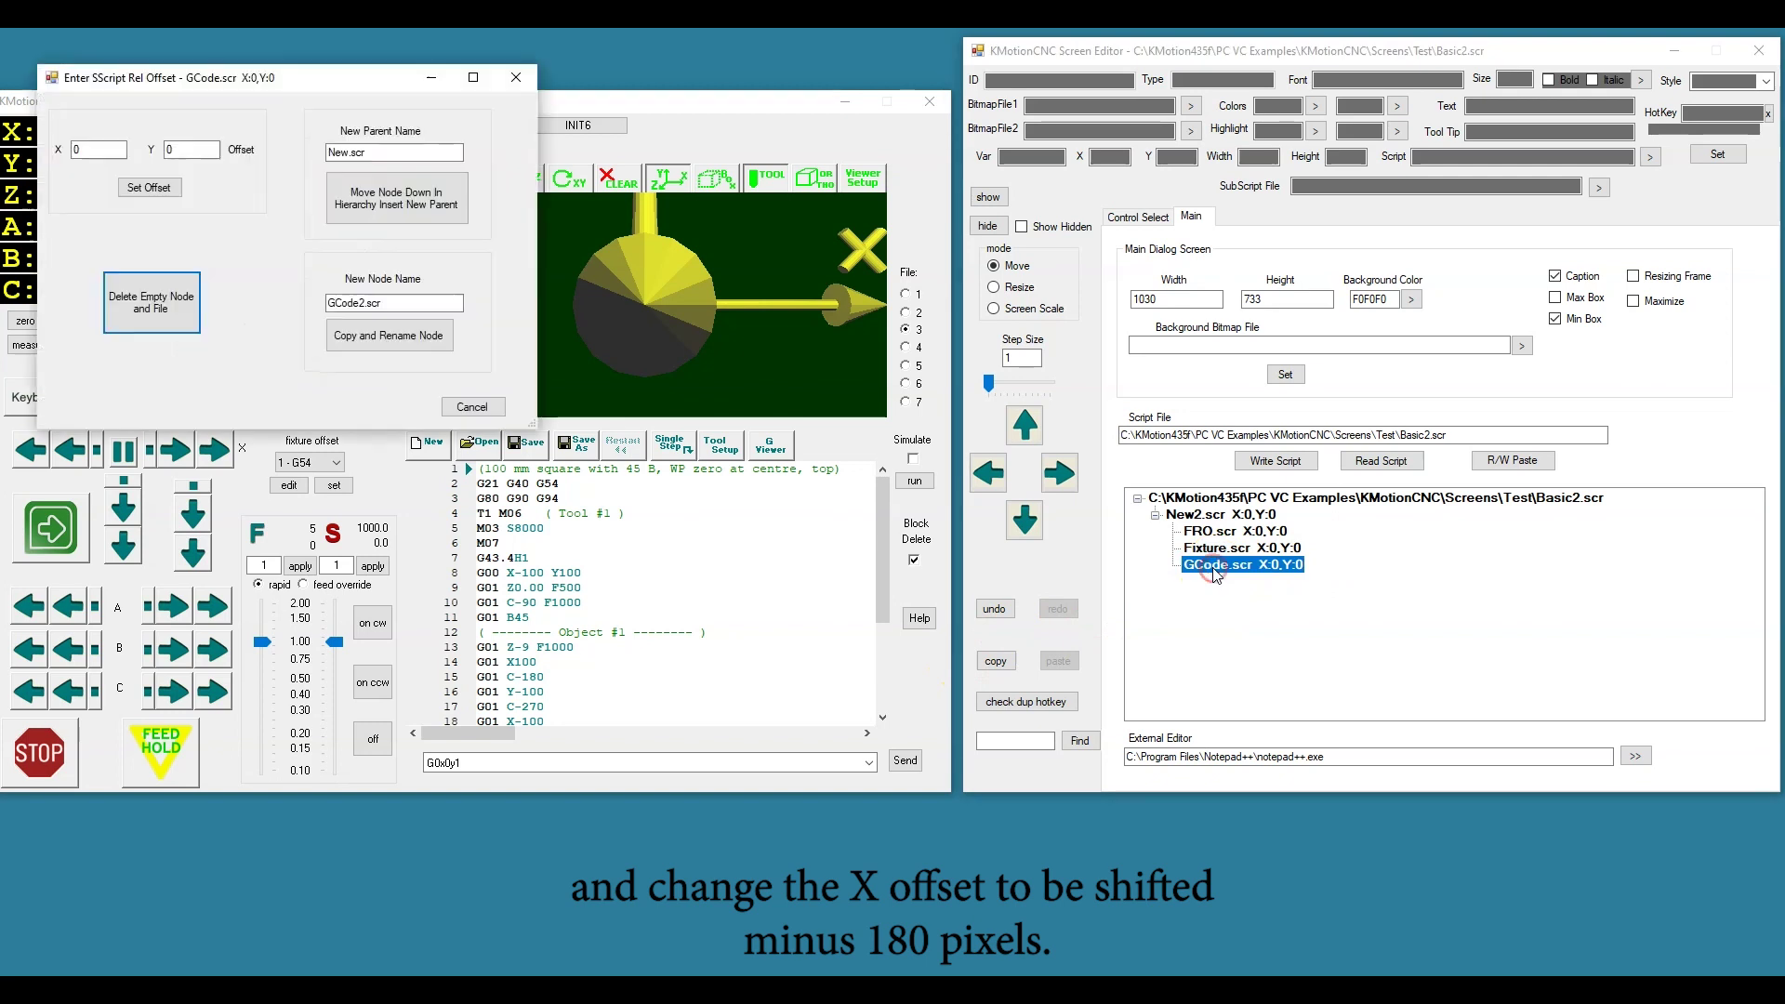
{"action": "left_click", "coordinate": [91, 149]}
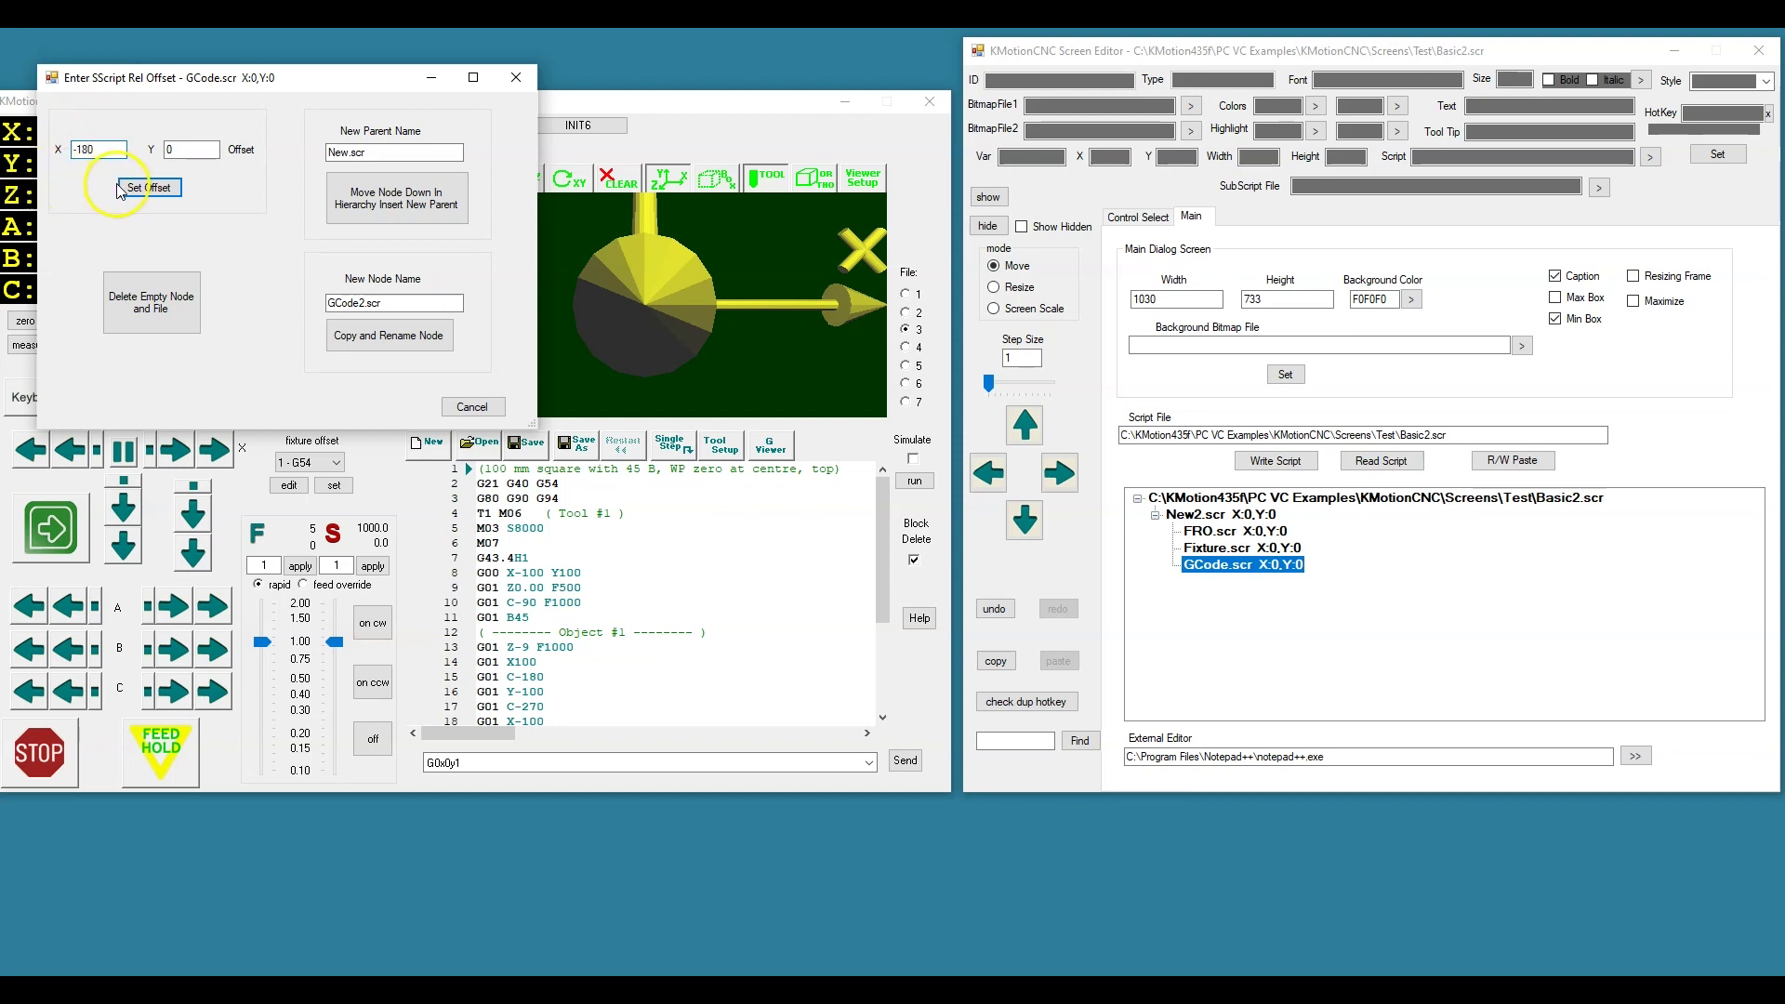
{"action": "left_click", "coordinate": [146, 187]}
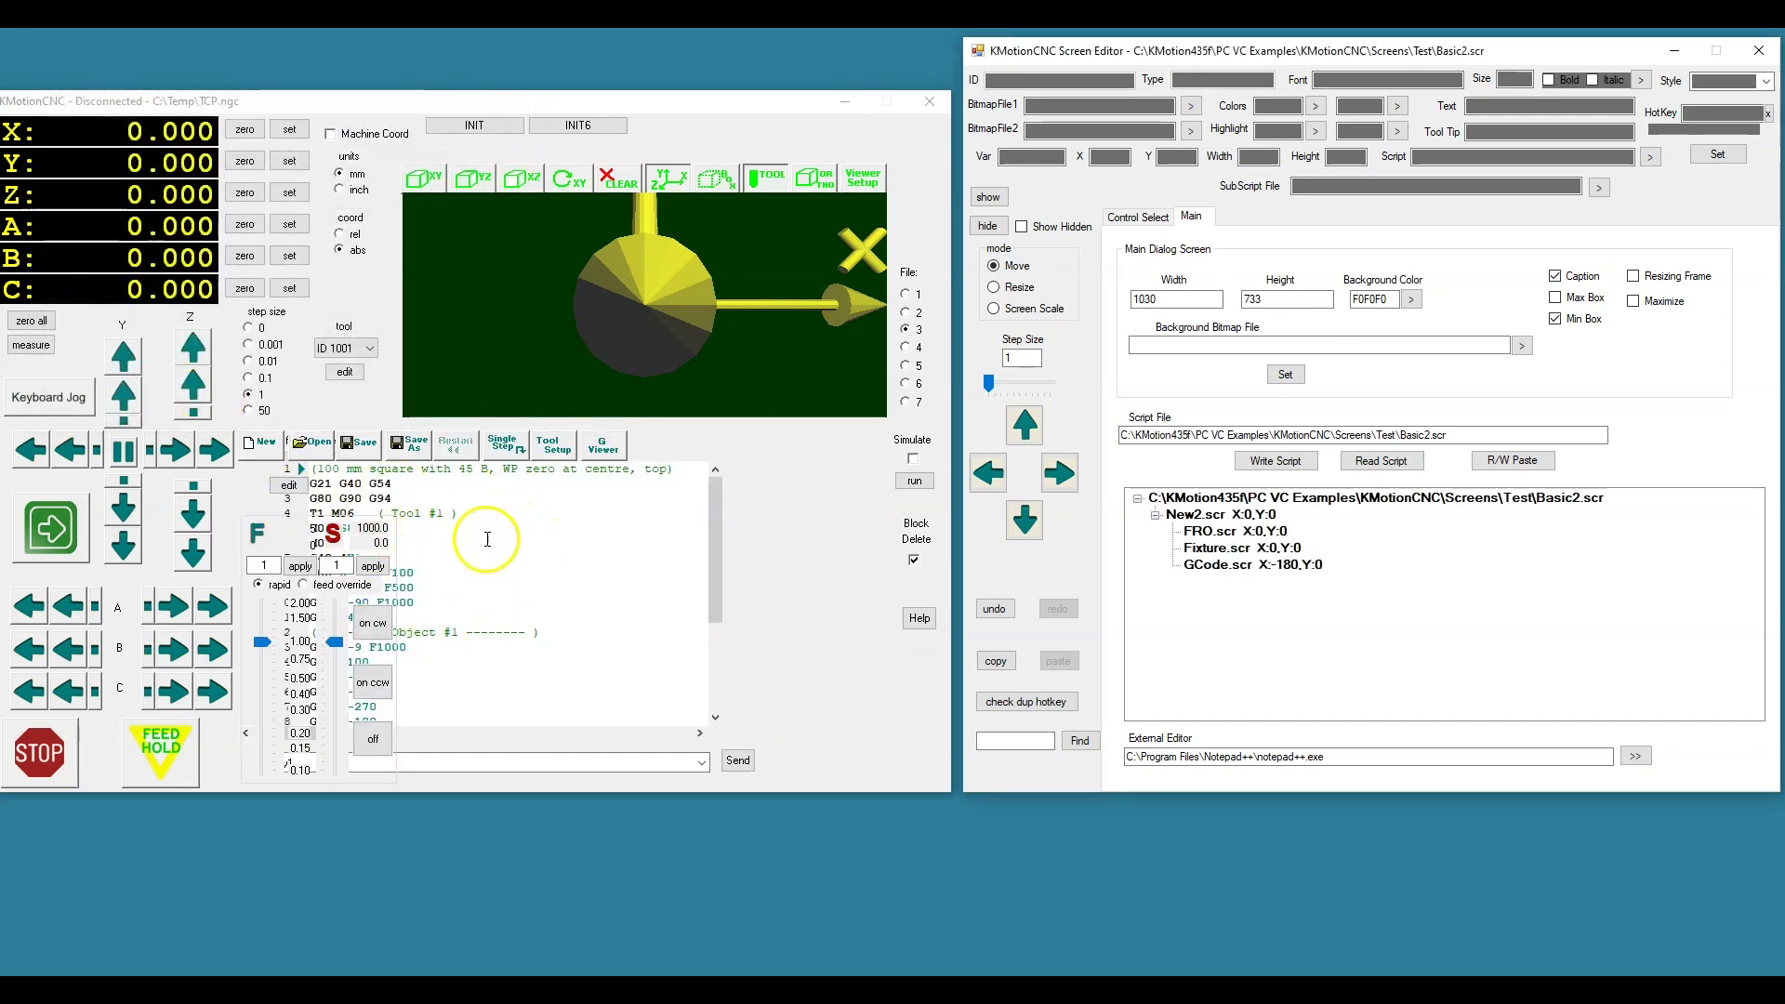
Set the X offset of the FRO.scr node to 520
{"action": "left_click", "coordinate": [1220, 534]}
{"action": "right_click", "coordinate": [1220, 535]}
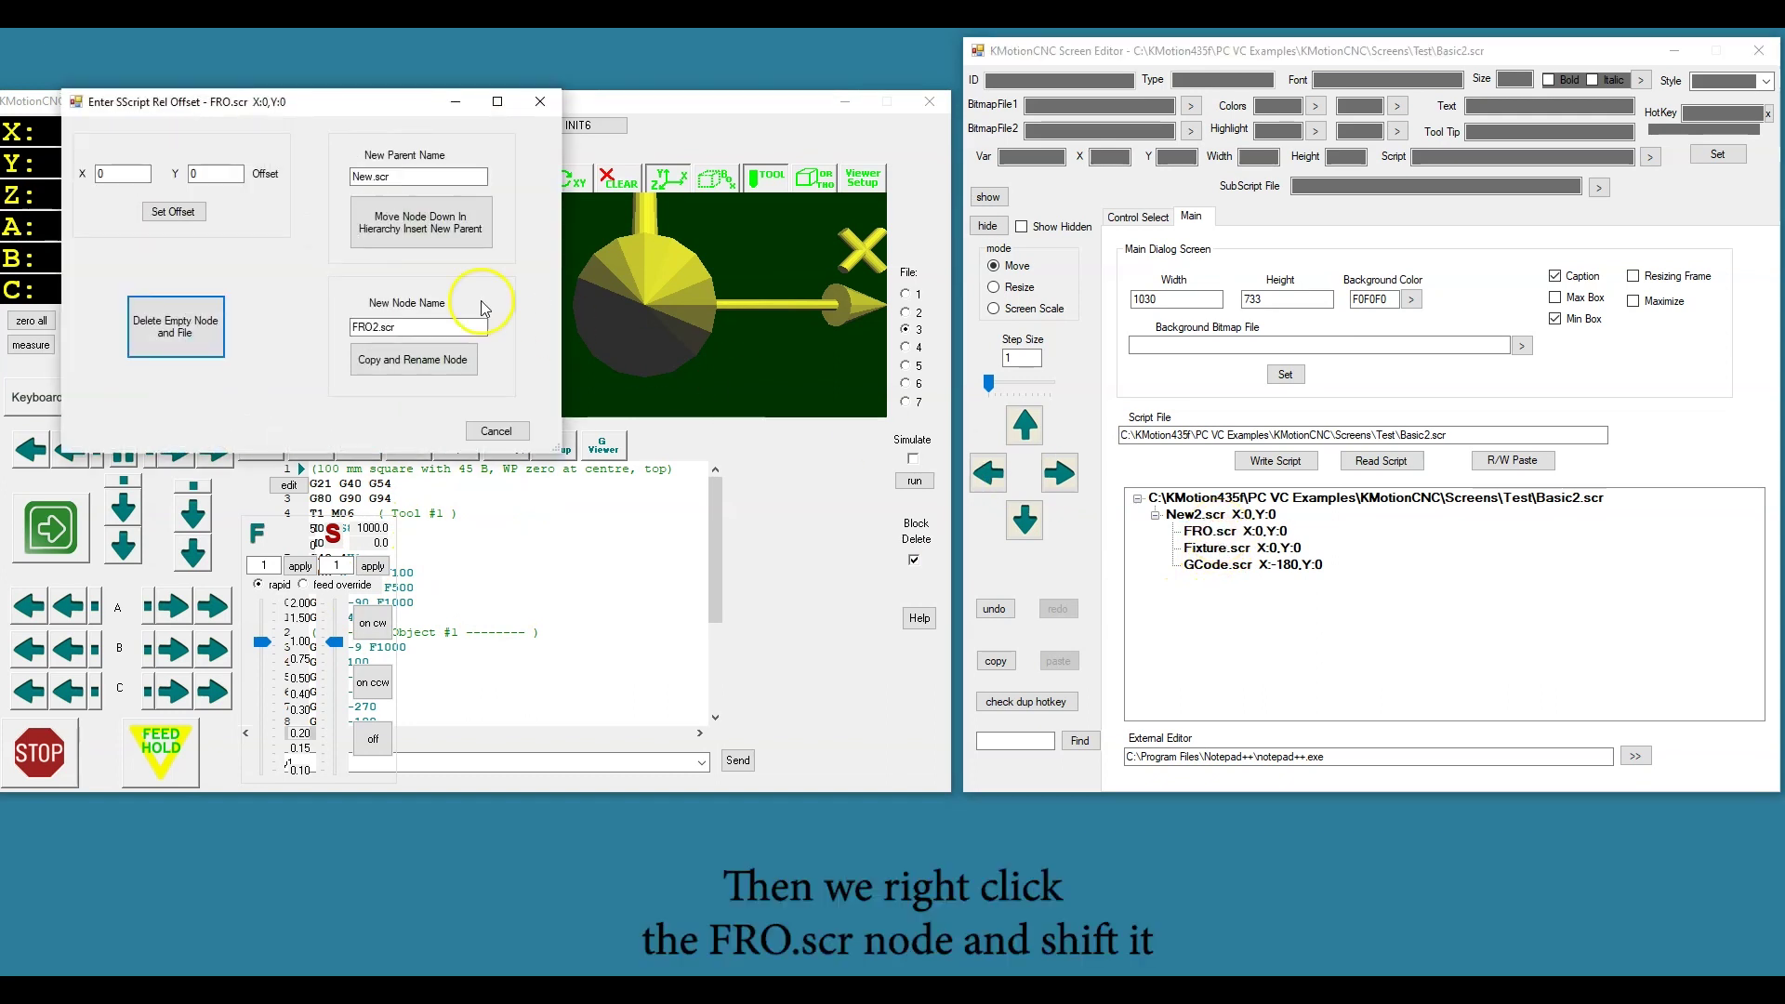
{"action": "left_click", "coordinate": [142, 172]}
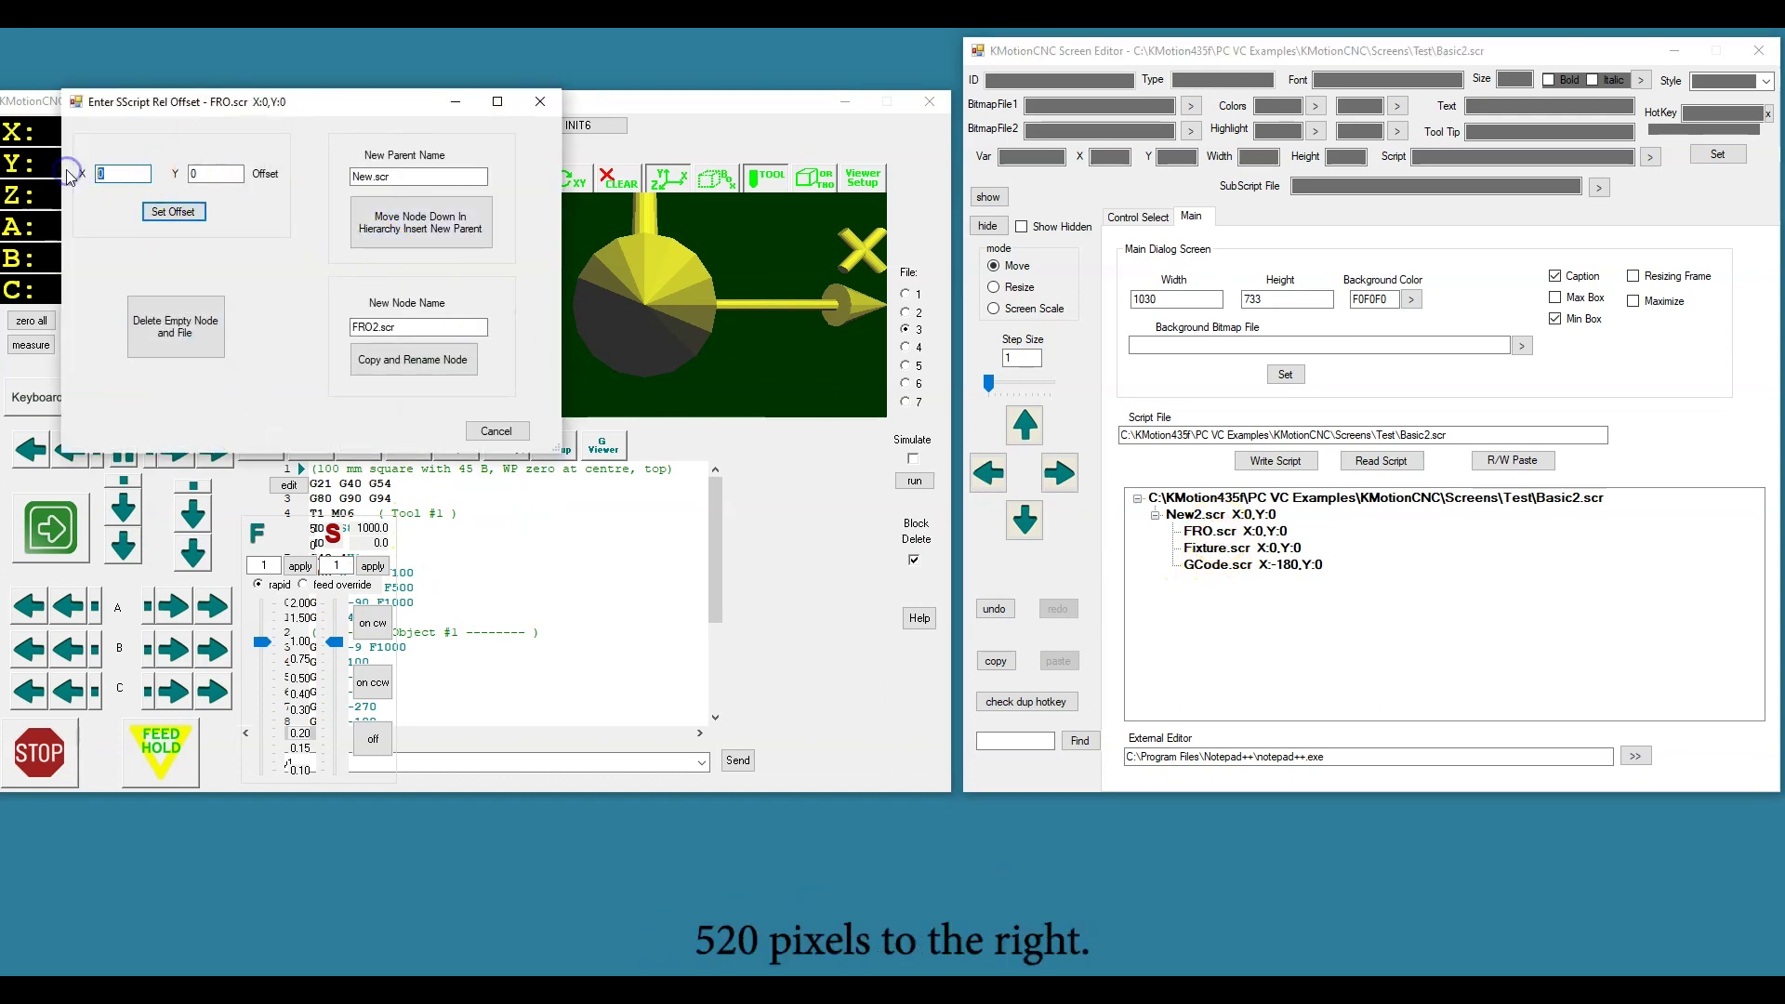
{"action": "type", "text": "52"}
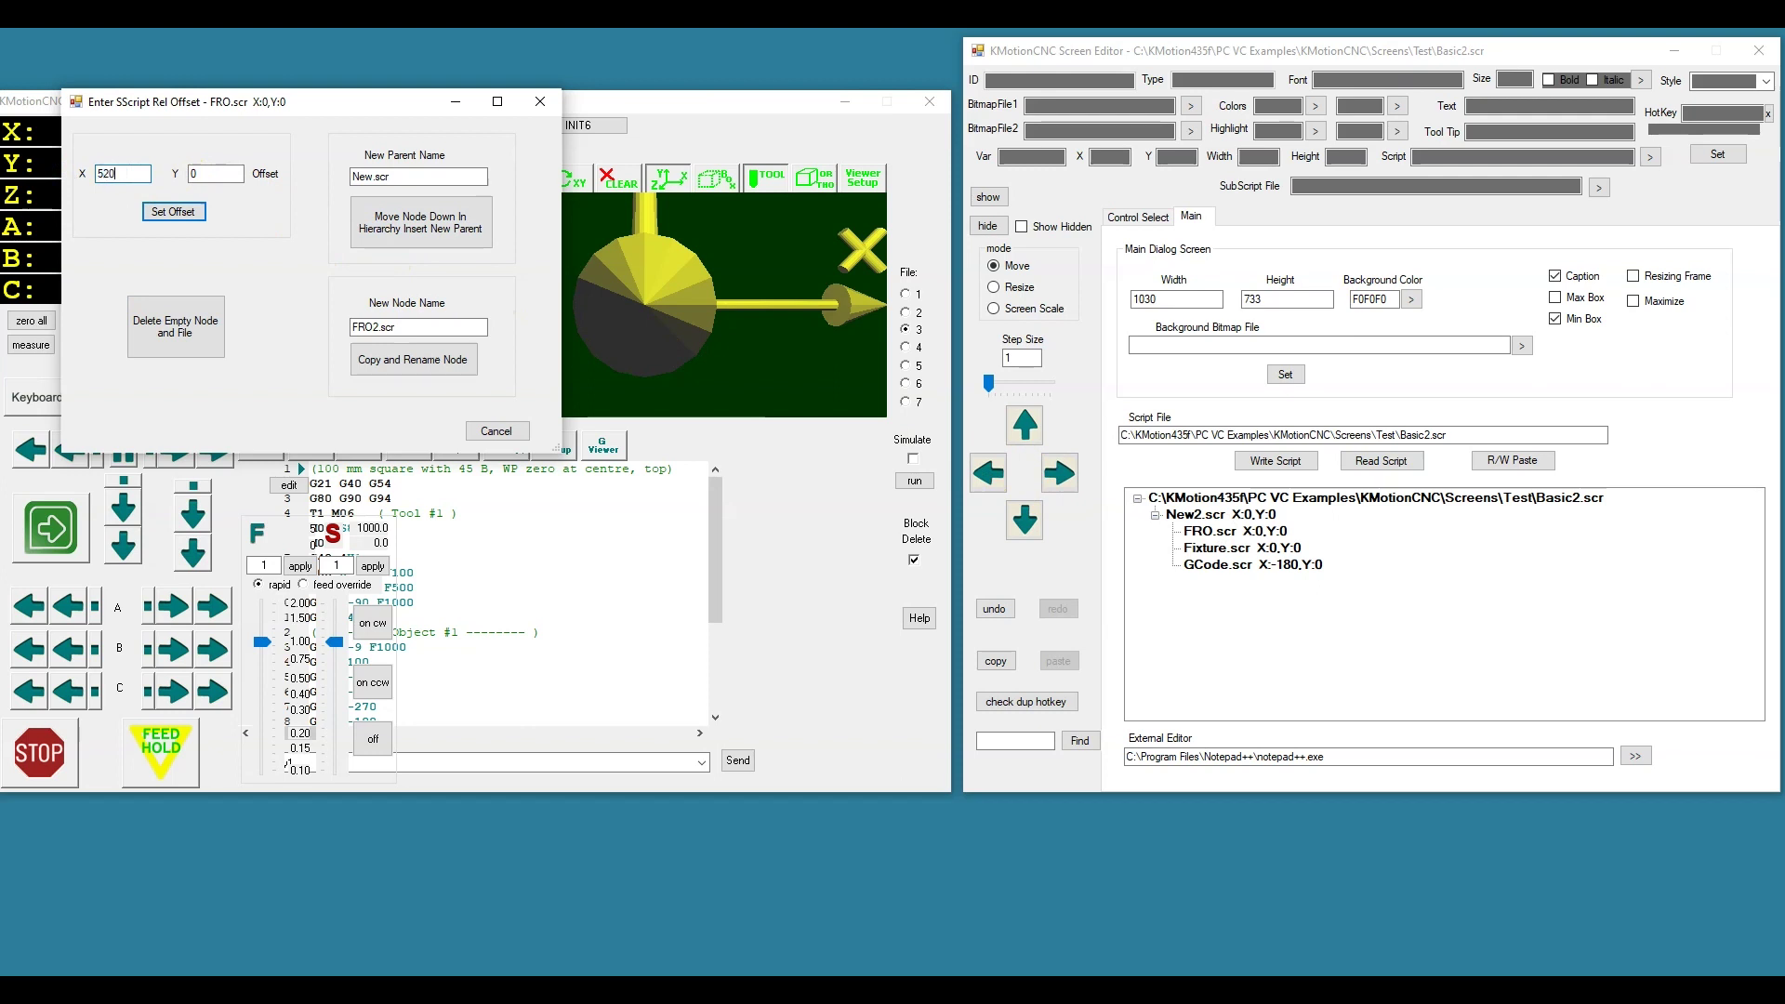
{"action": "left_click", "coordinate": [160, 211]}
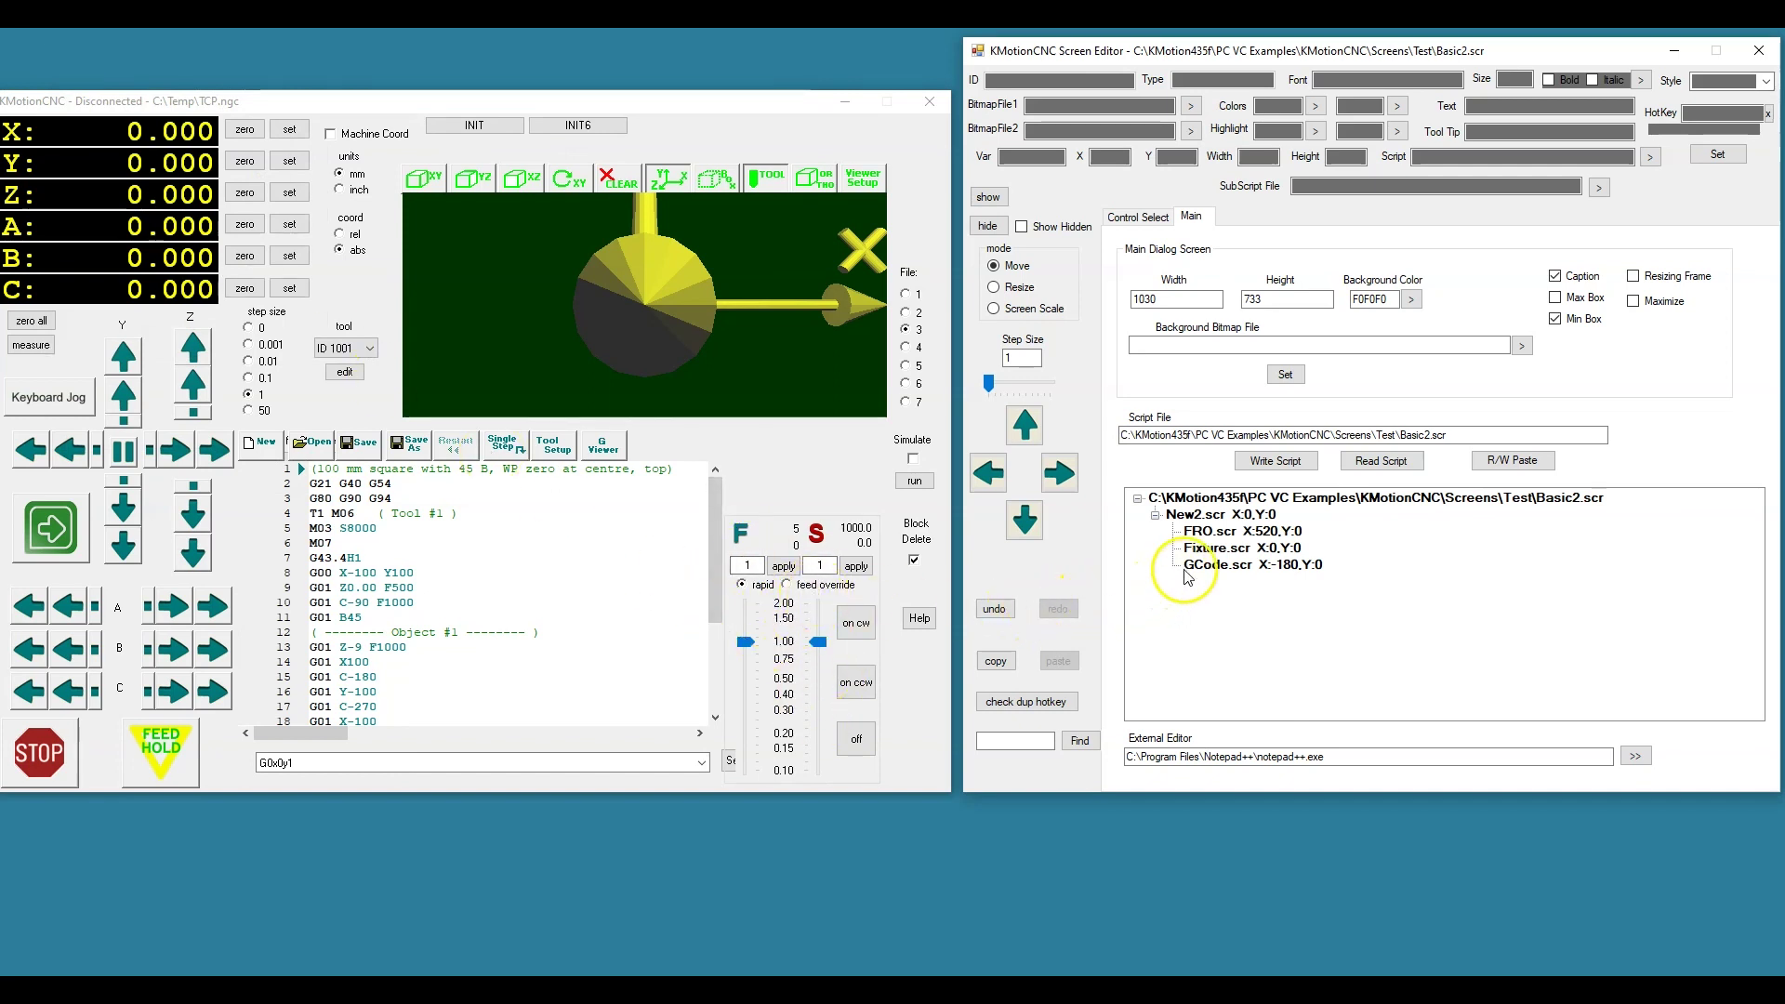
Shift the Fixture.scr node by an X offset of 520
{"action": "left_click", "coordinate": [1210, 550]}
{"action": "right_click", "coordinate": [1210, 550]}
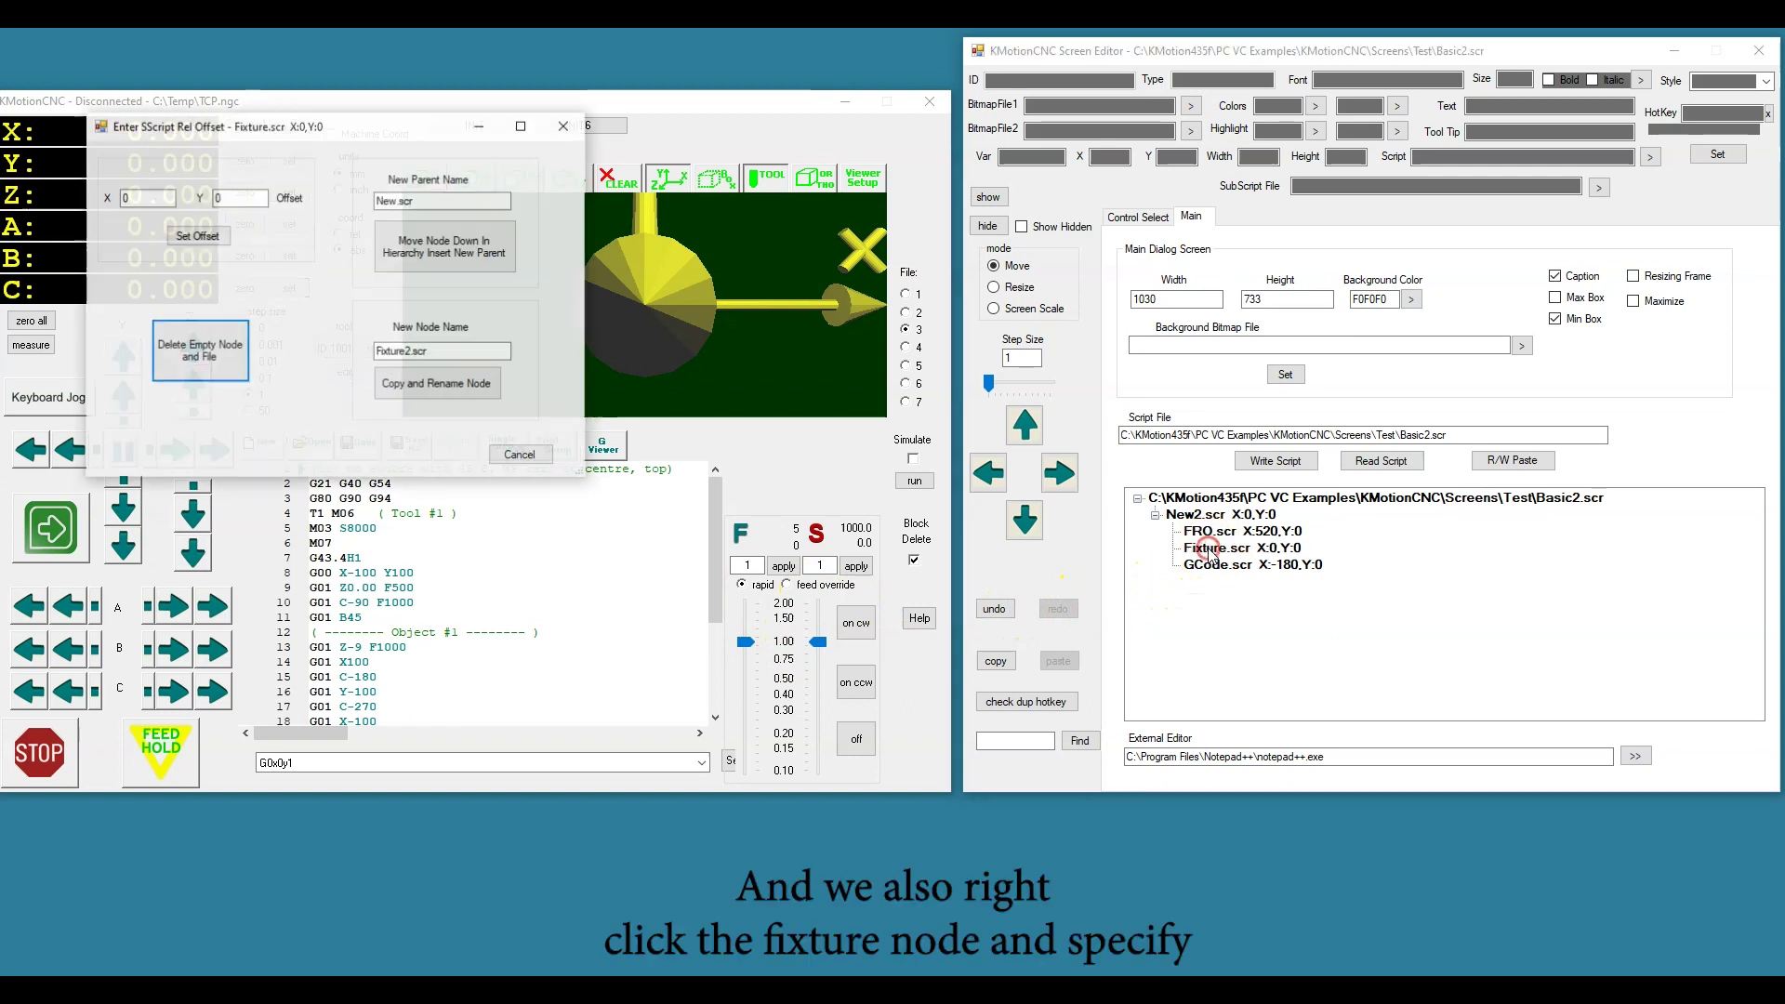
{"action": "double_click", "coordinate": [141, 198]}
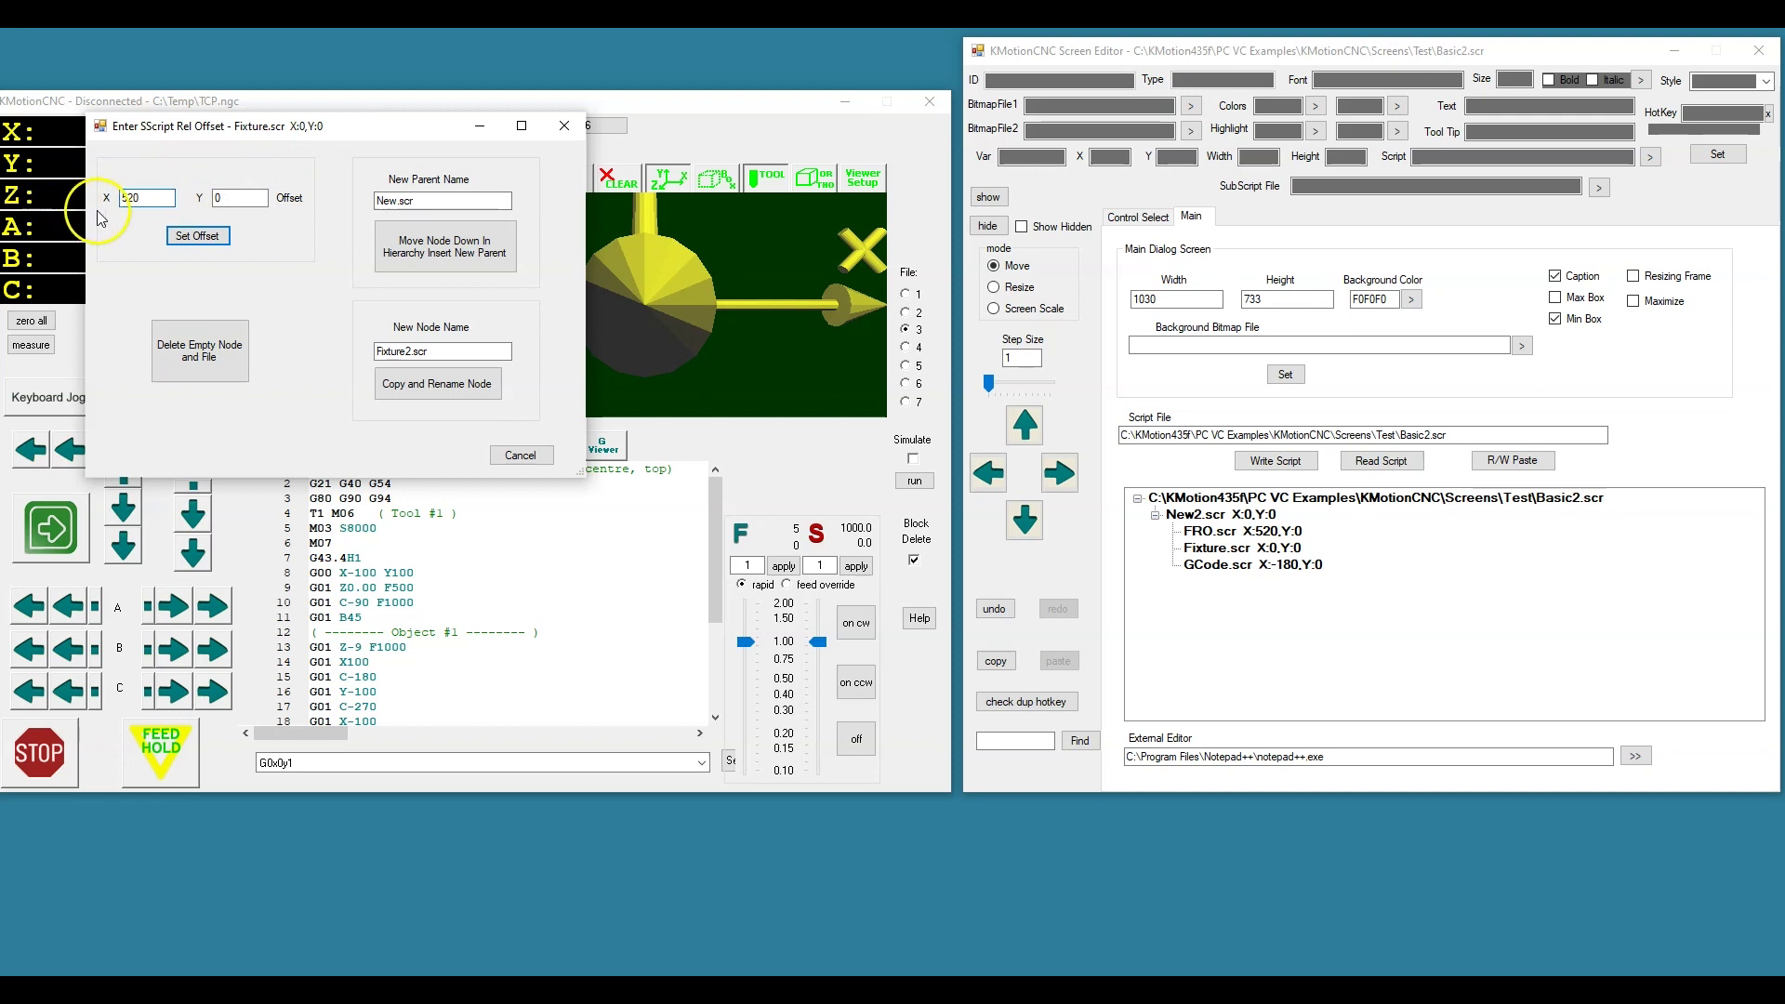
{"action": "left_click", "coordinate": [197, 235]}
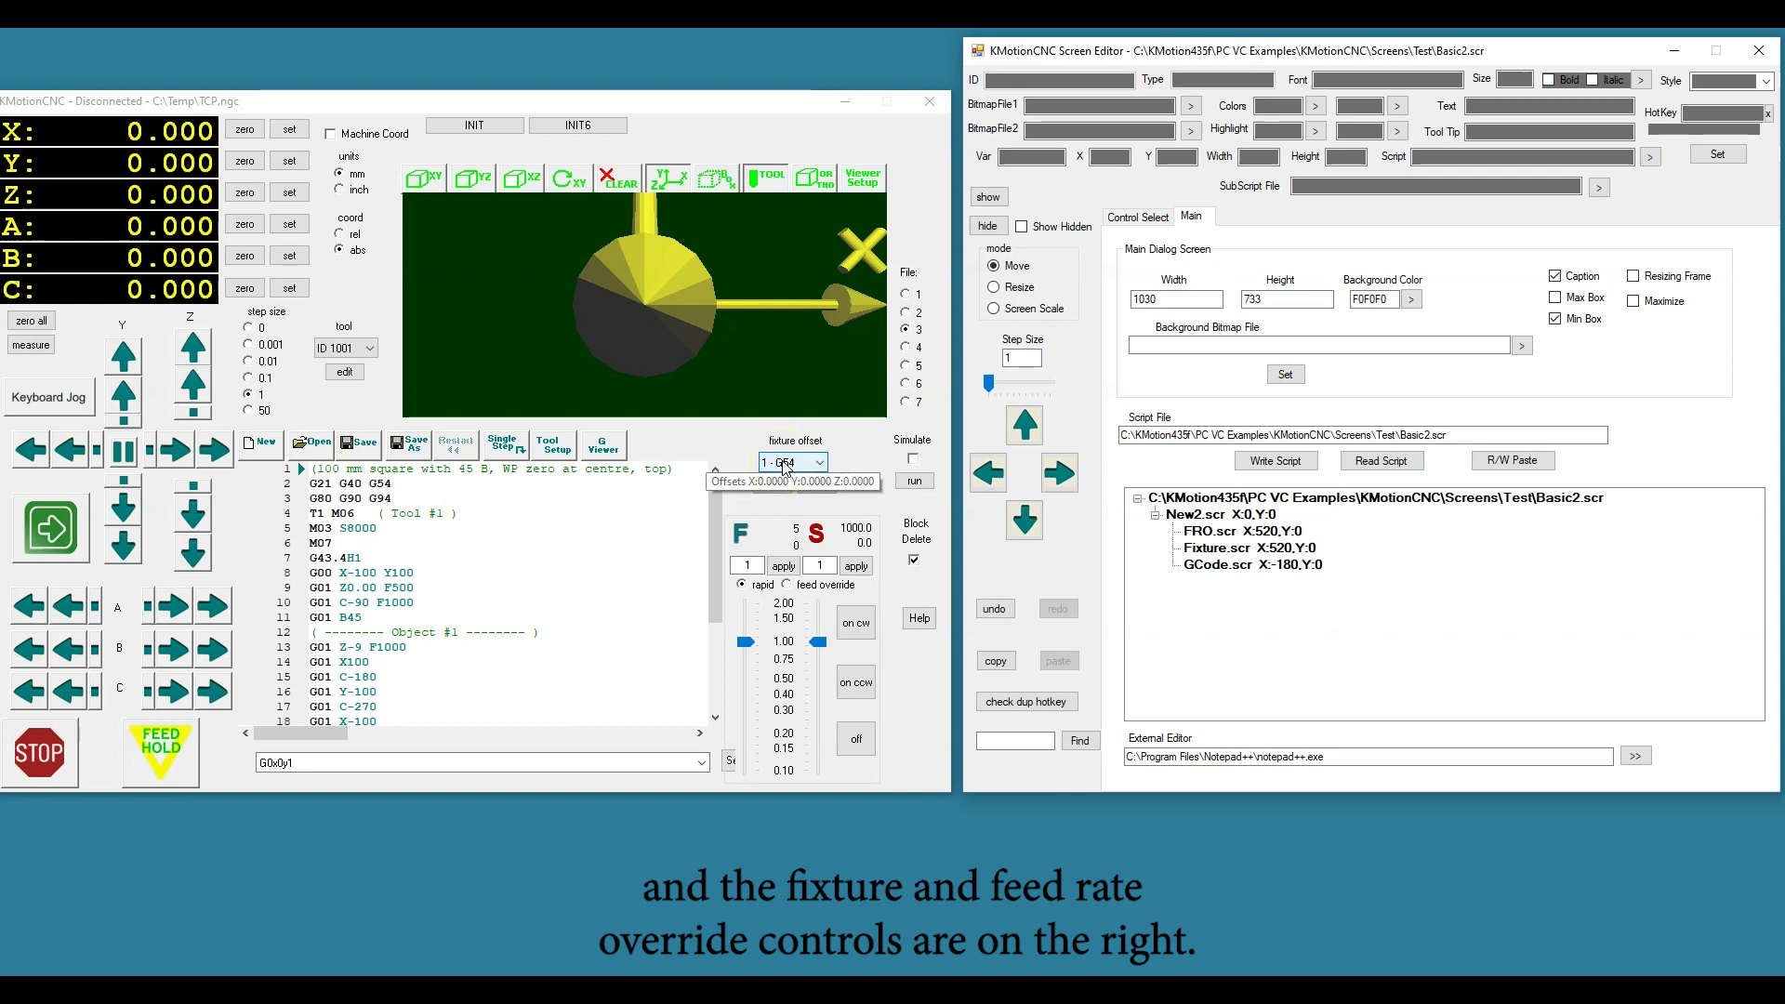
Write the screen script with the shifted node offsets to Basic2.scr in the Test folder, replacing the existing file
{"action": "left_click", "coordinate": [1290, 462]}
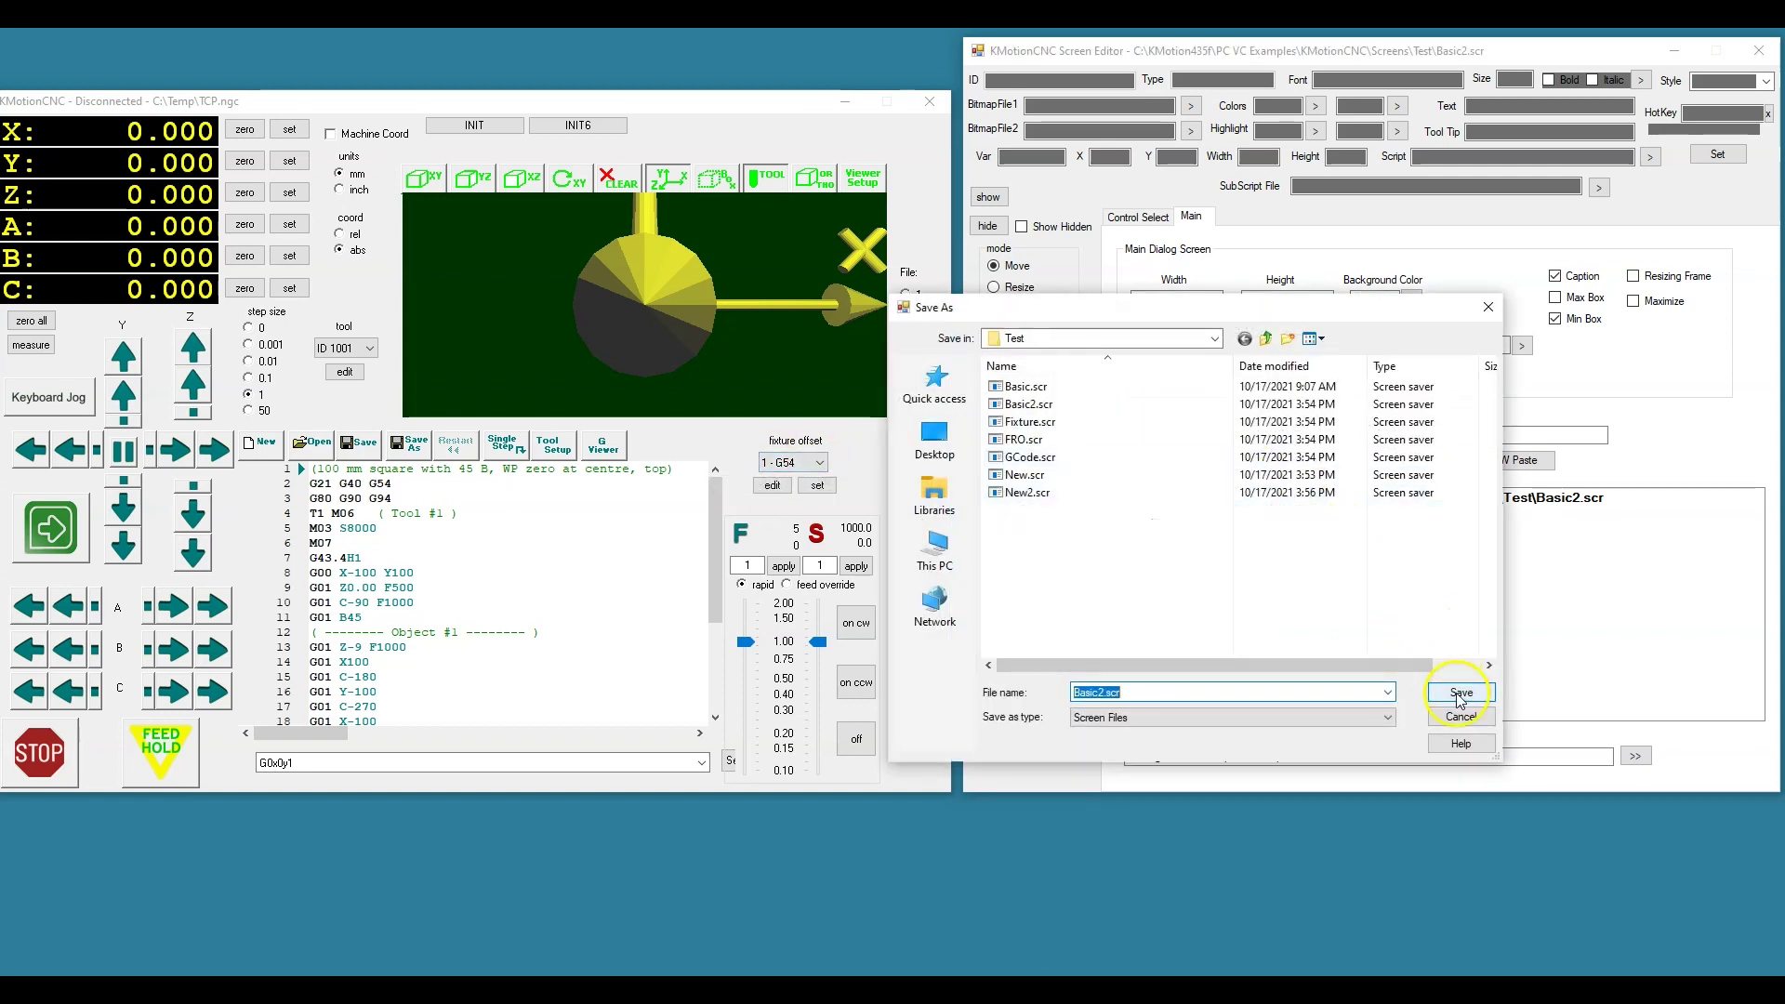
{"action": "left_click", "coordinate": [1460, 695]}
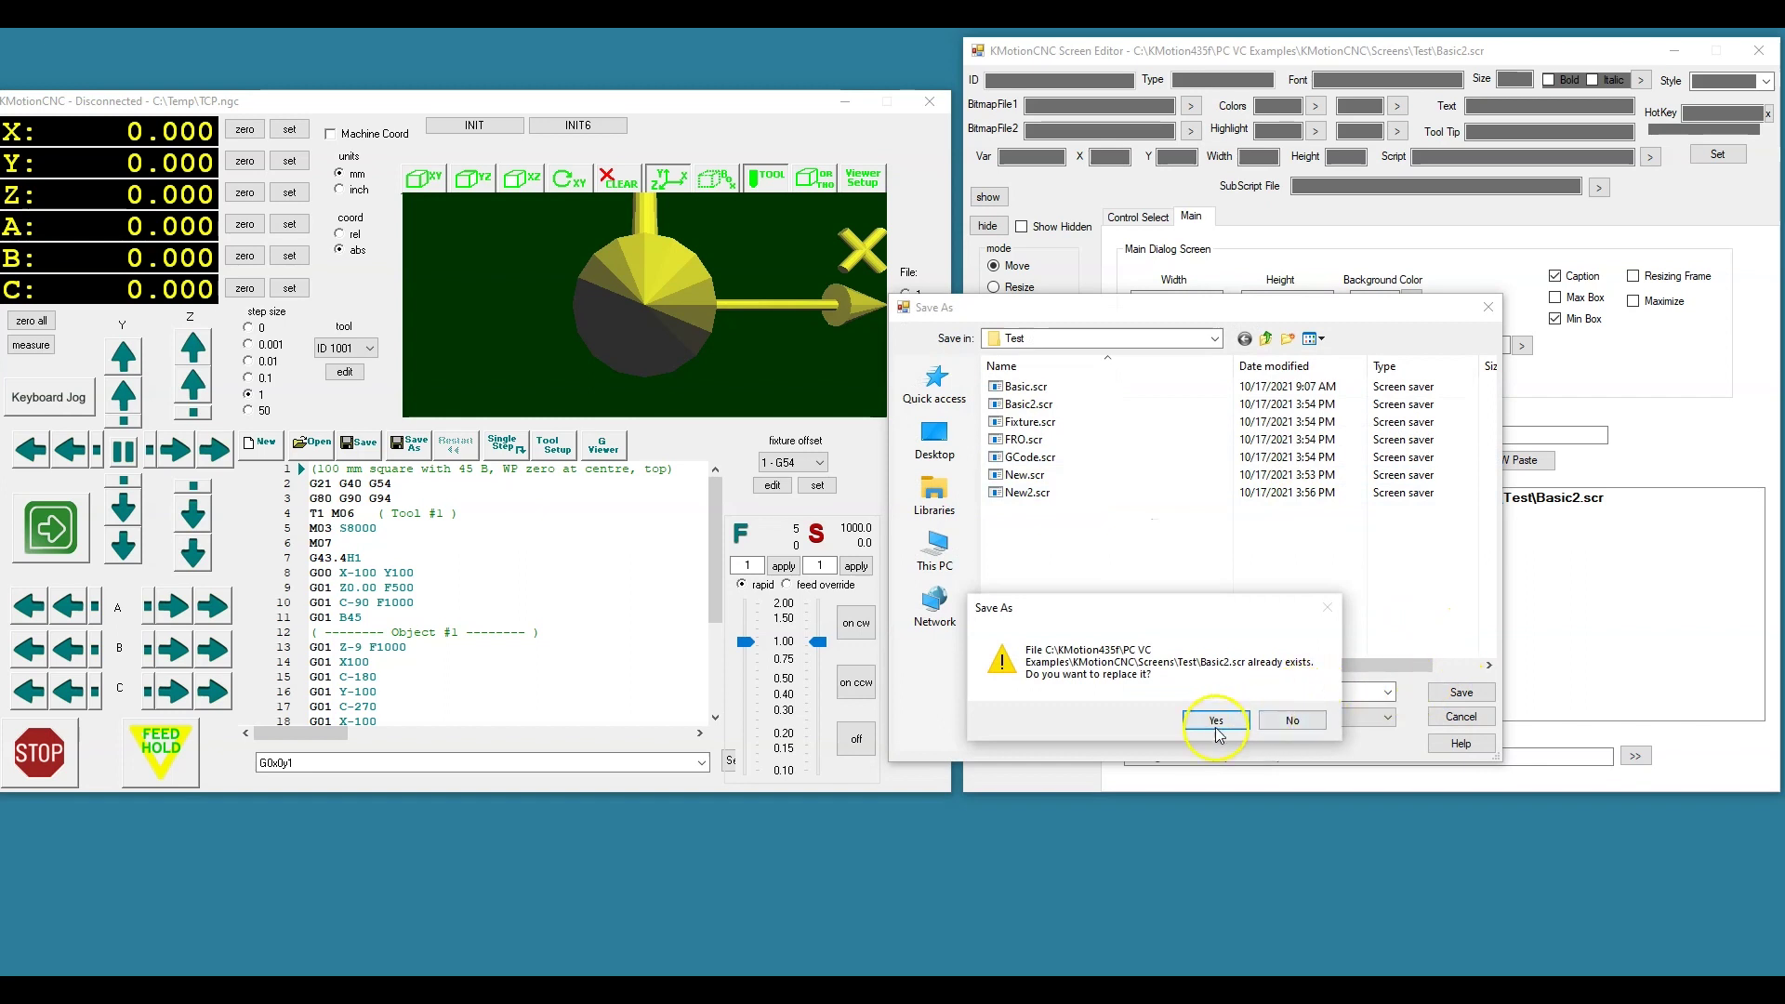
{"action": "left_click", "coordinate": [1216, 723]}
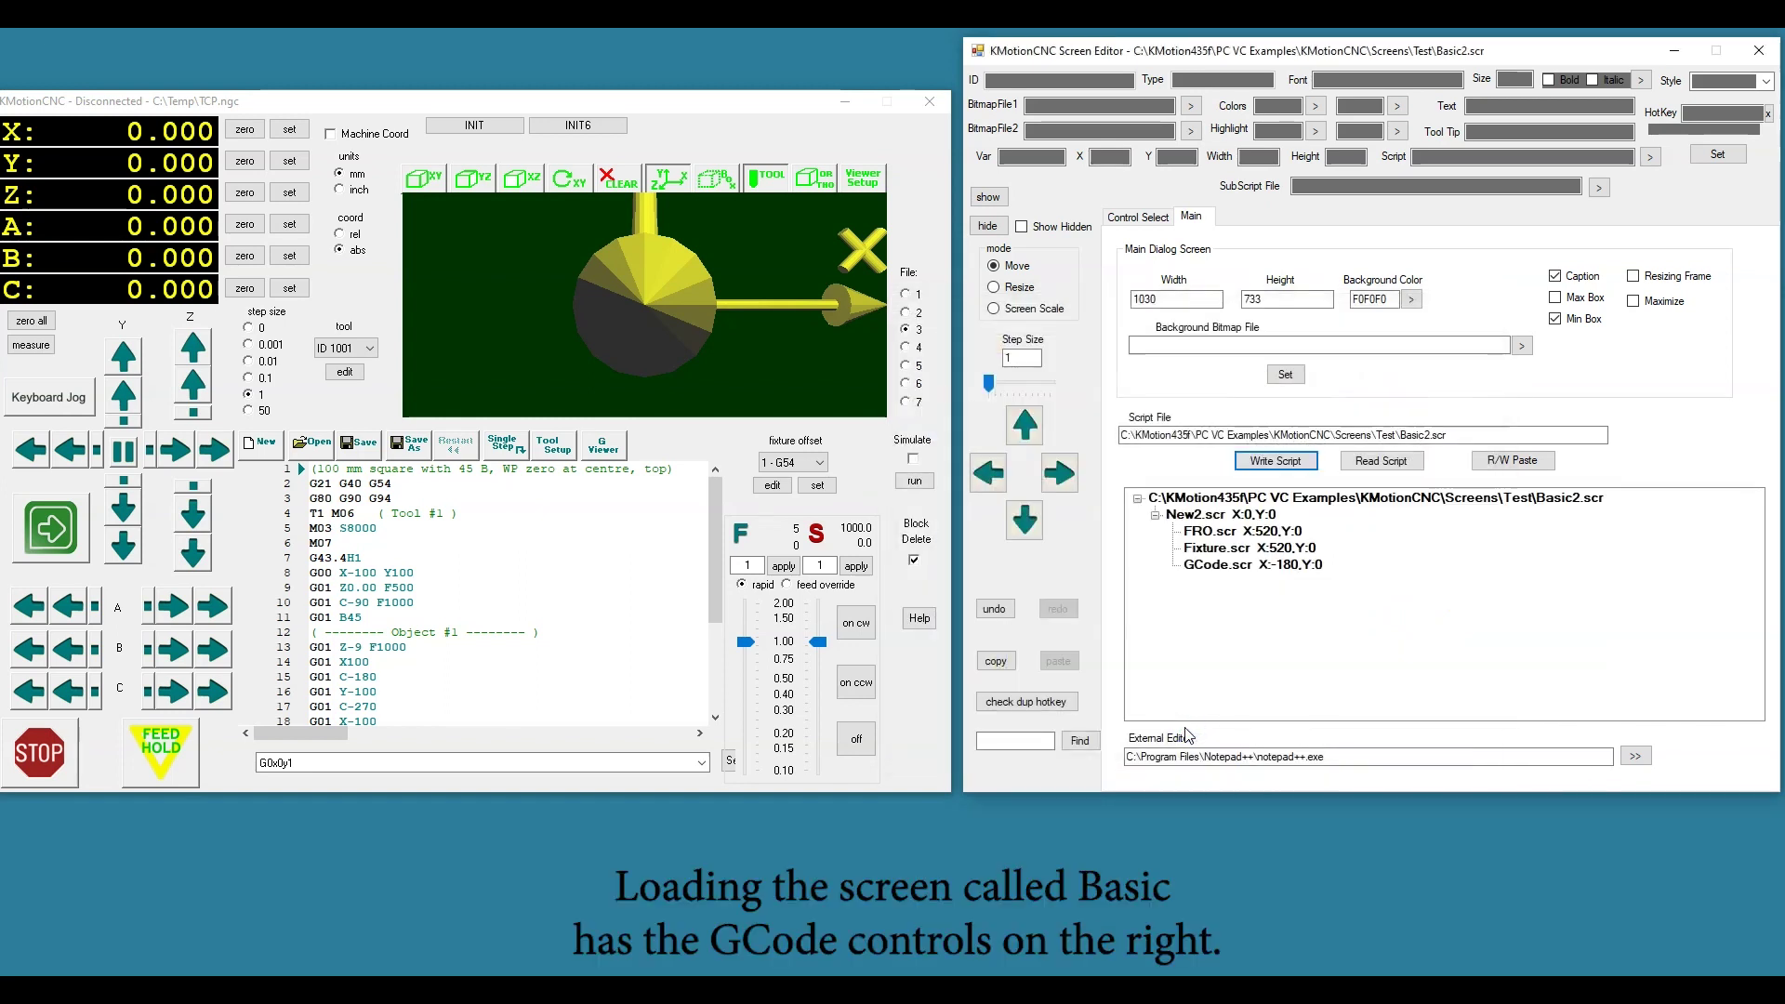
{"action": "left_click", "coordinate": [1156, 758]}
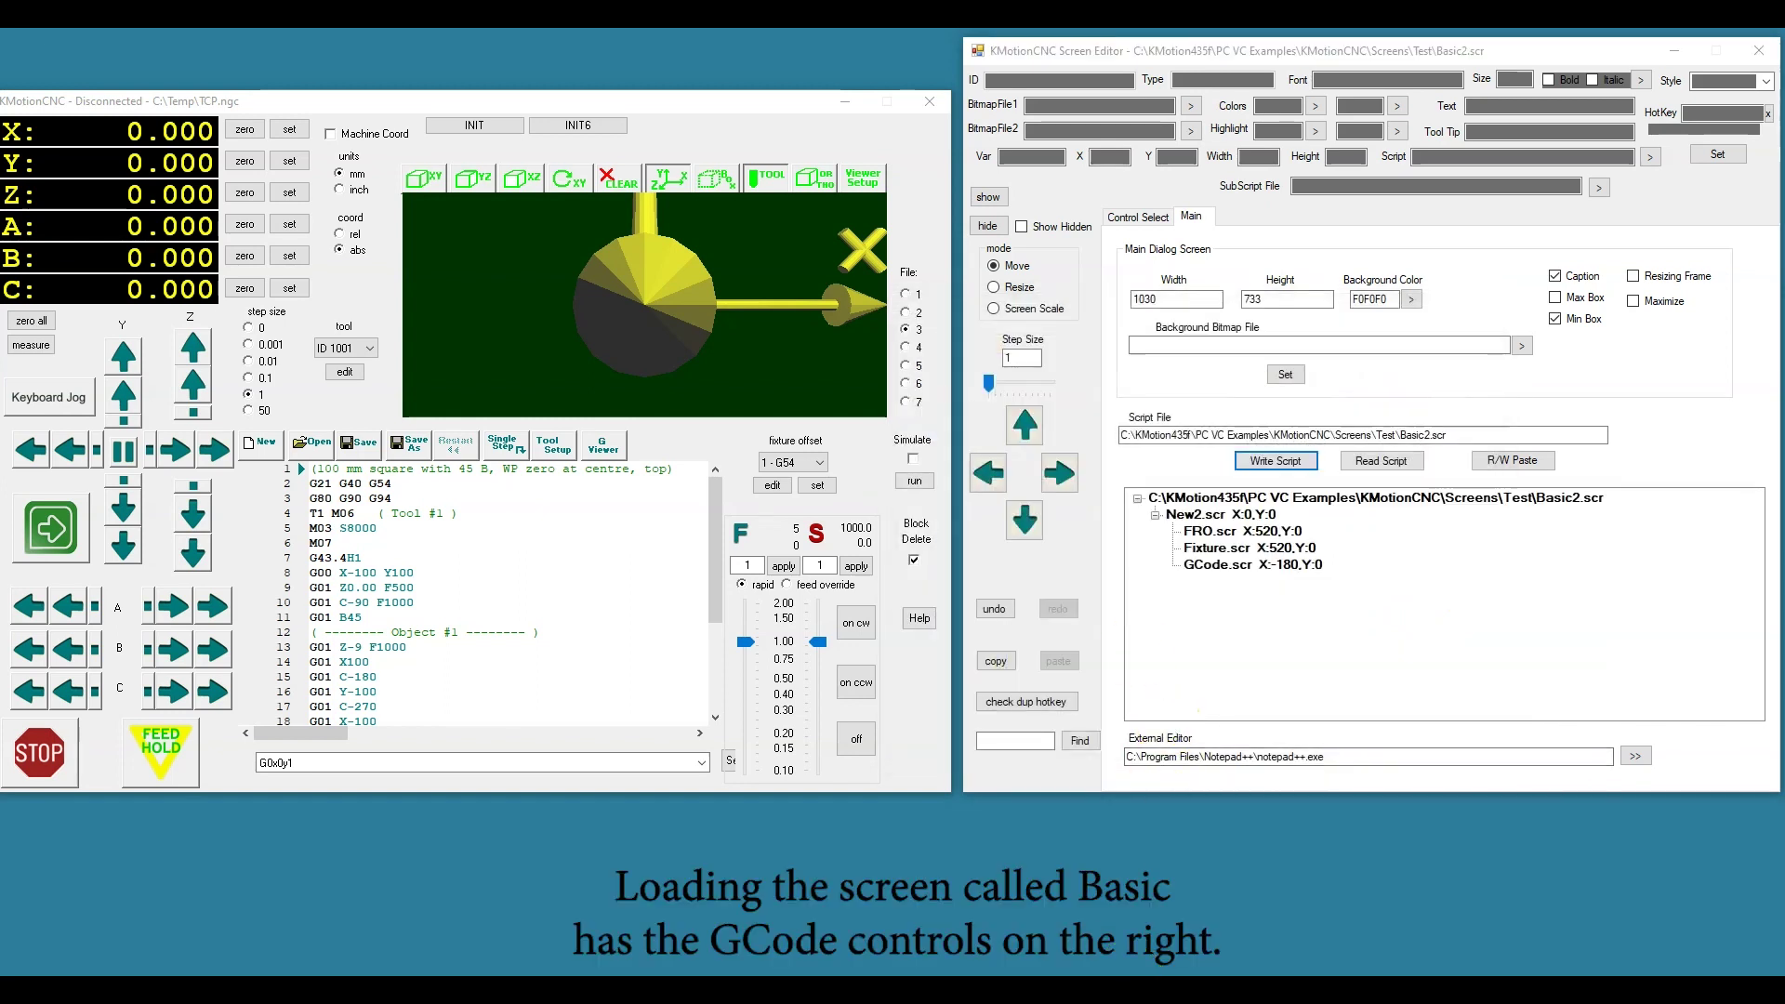
Read in Basic.scr and reload Basic2.scr to compare the two screen layouts
{"action": "left_click", "coordinate": [1384, 462]}
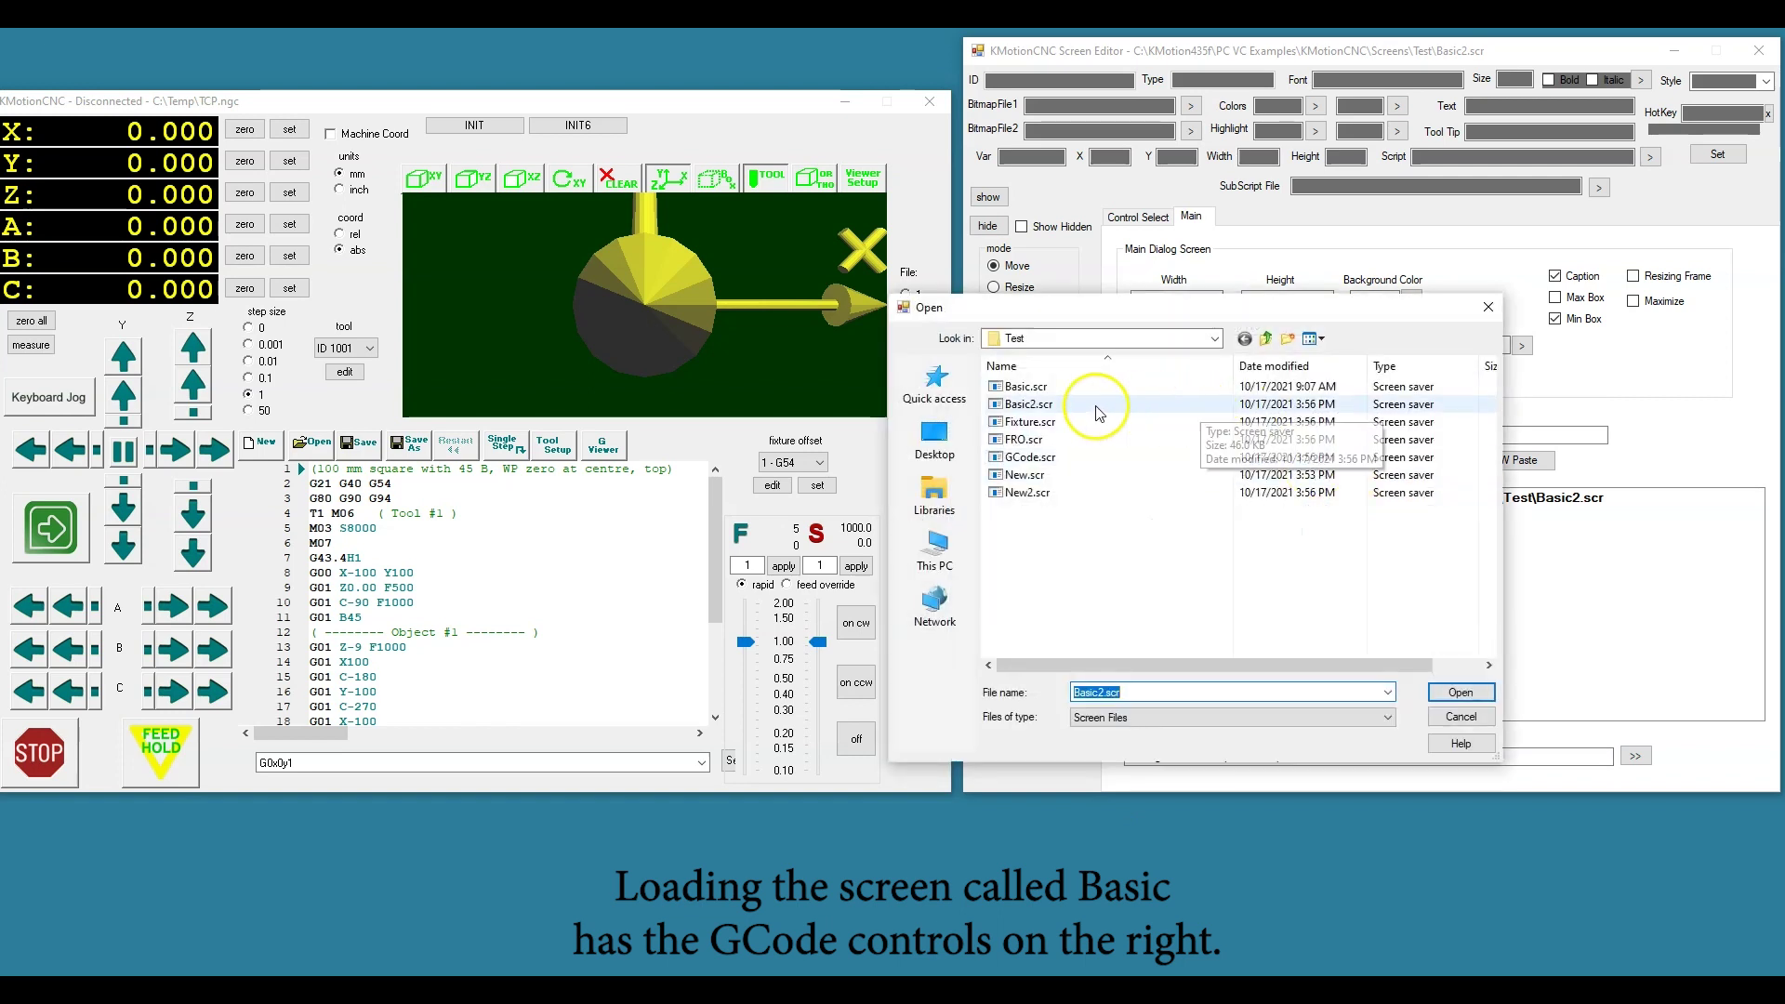
{"action": "left_click", "coordinate": [1019, 388]}
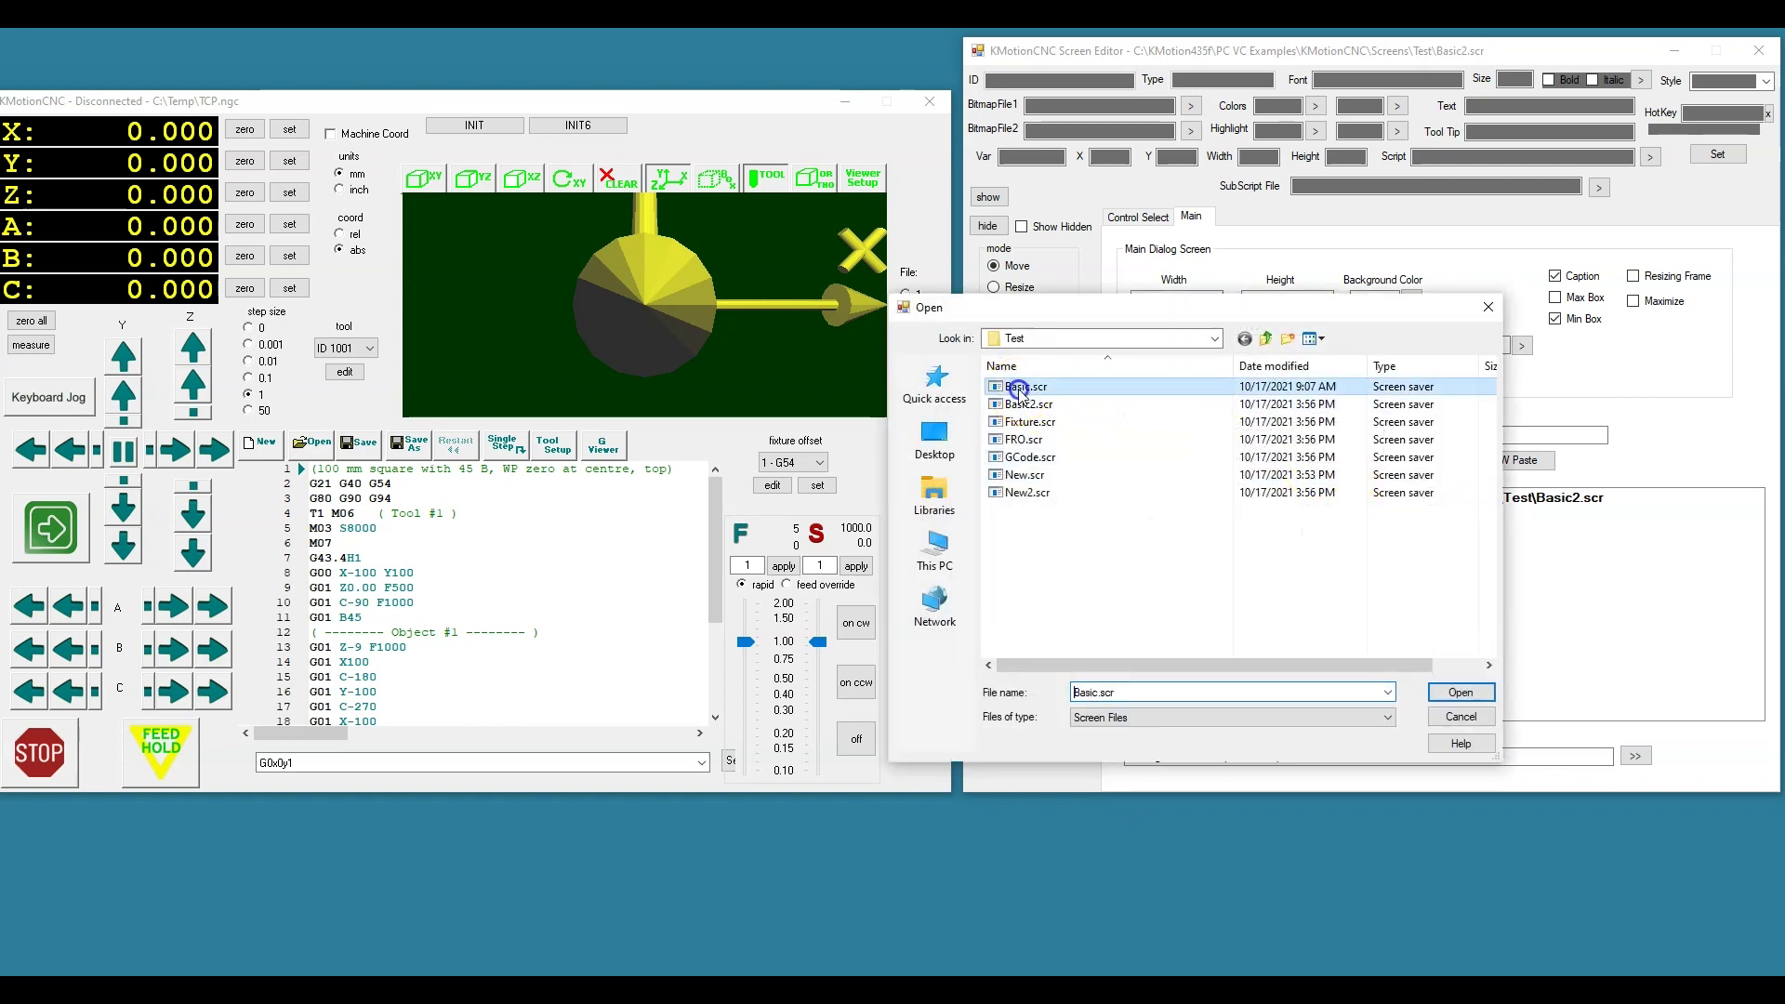
{"action": "left_click", "coordinate": [1455, 693]}
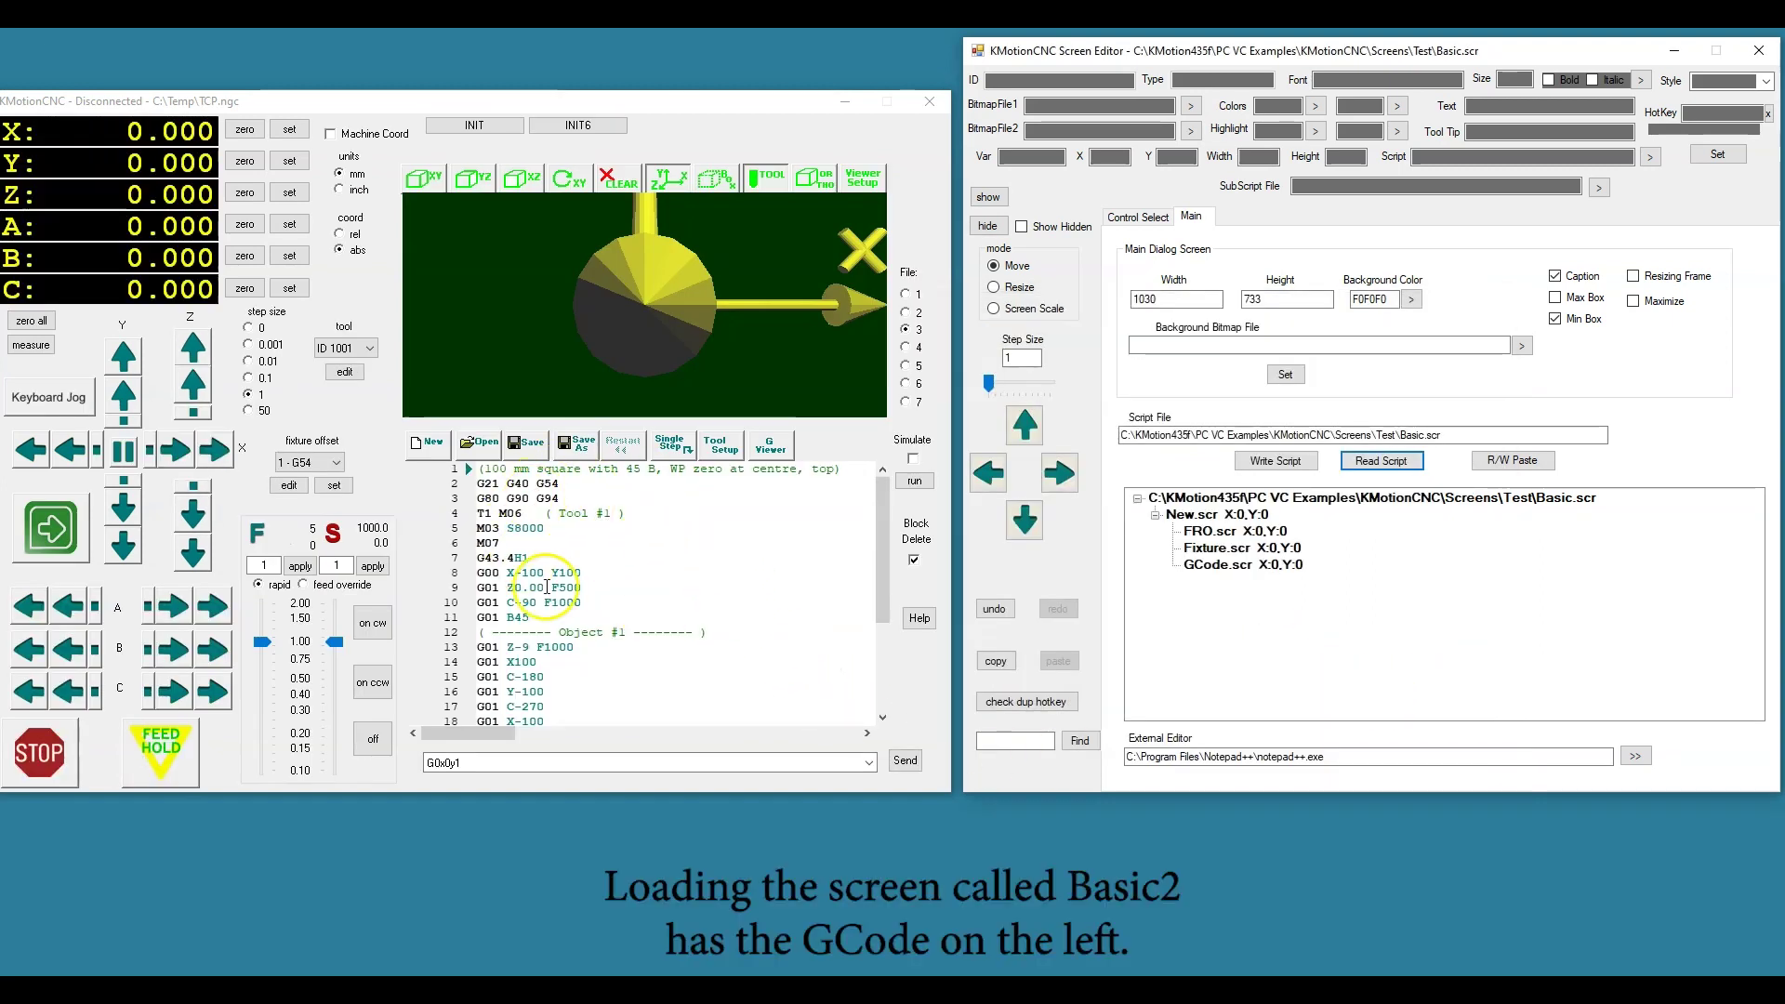
{"action": "left_click", "coordinate": [1383, 462]}
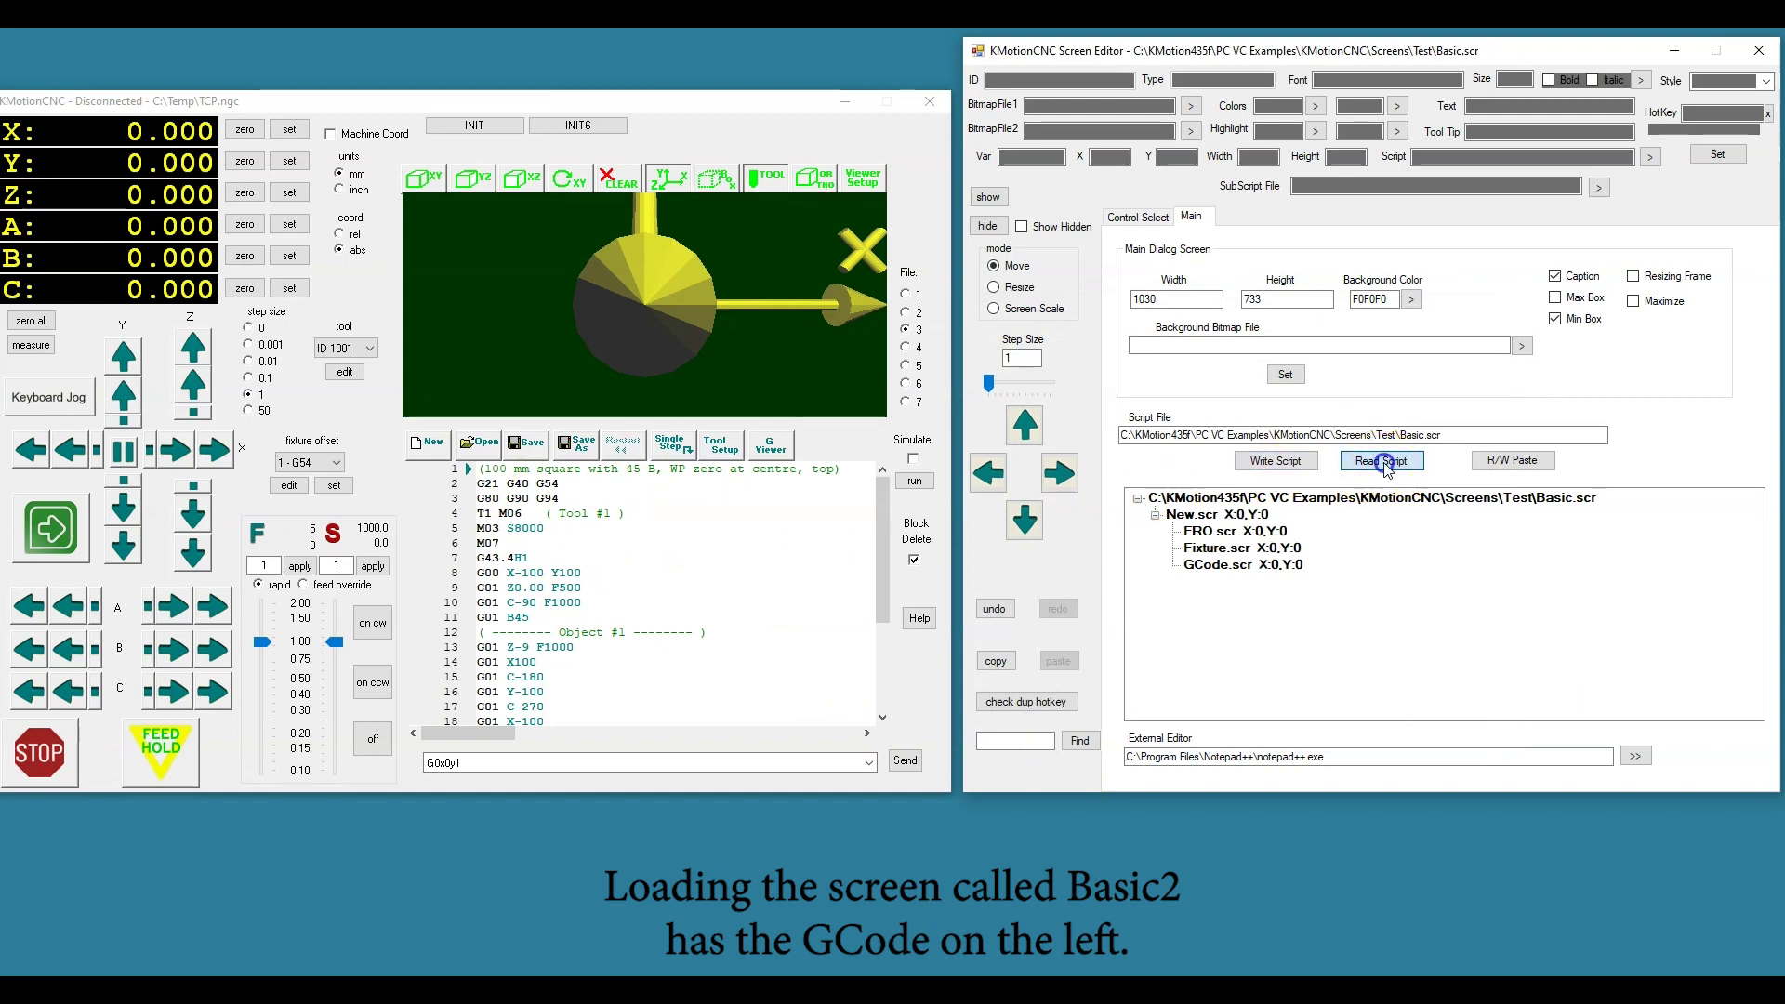
{"action": "left_click", "coordinate": [1028, 407]}
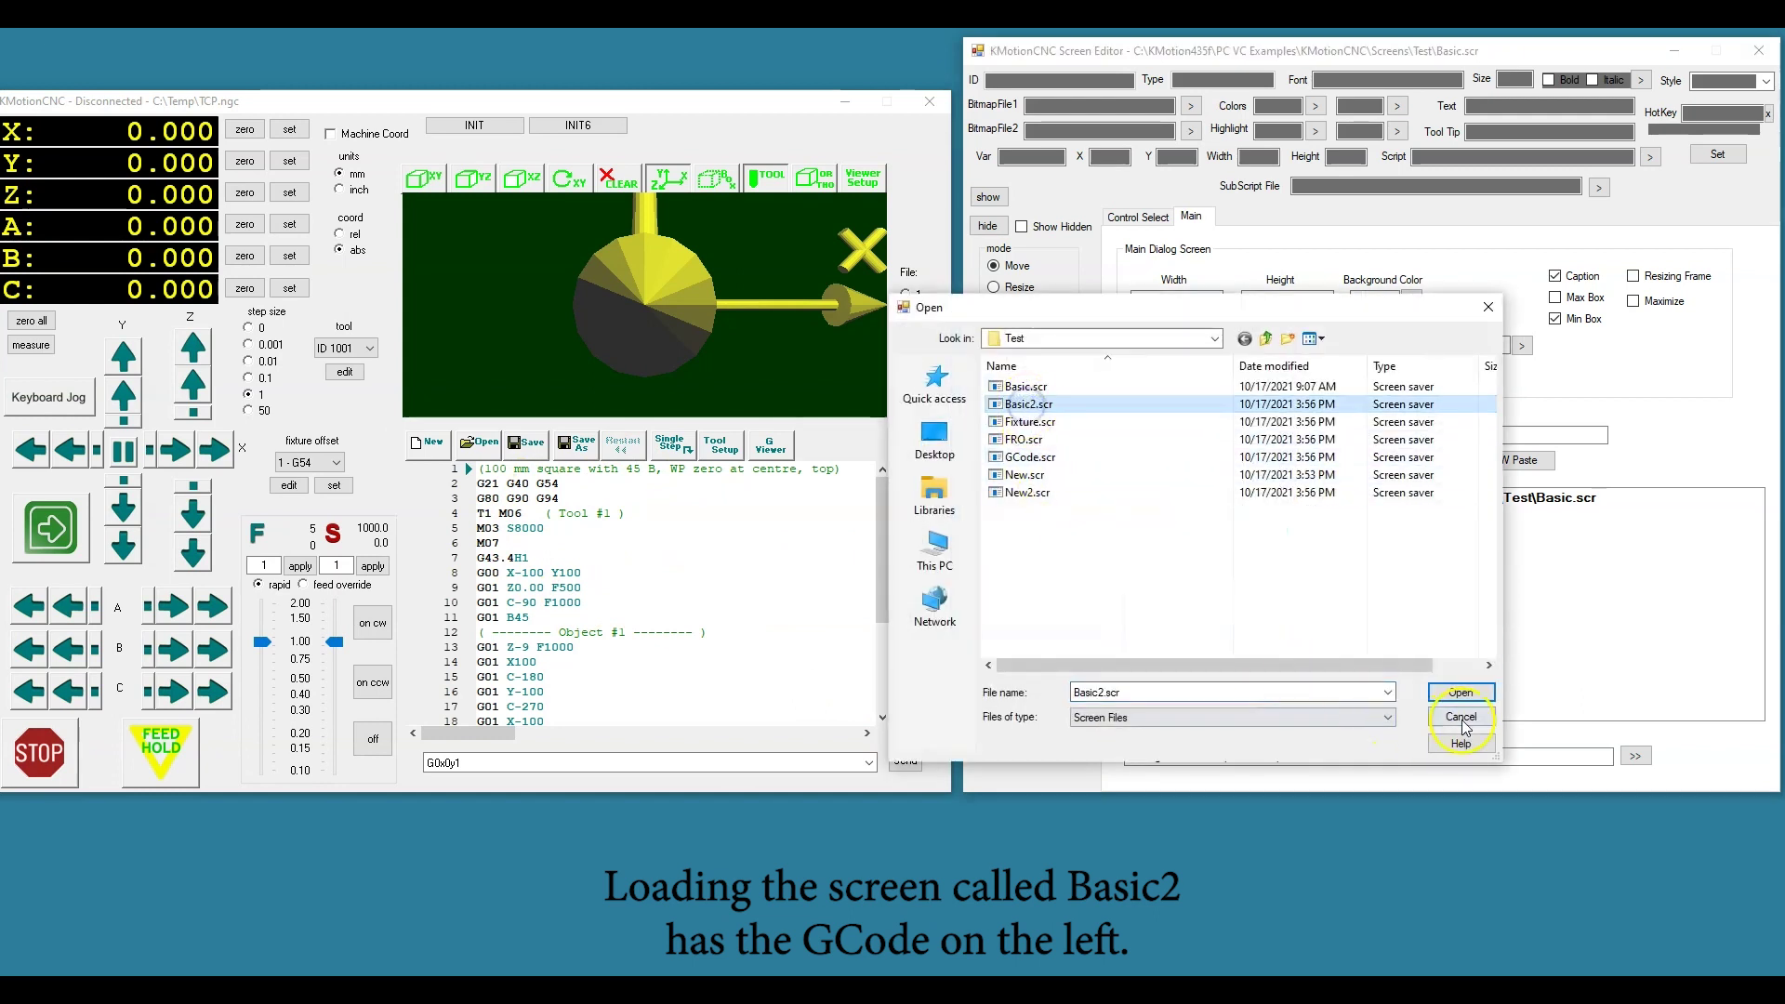
{"action": "left_click", "coordinate": [1460, 692]}
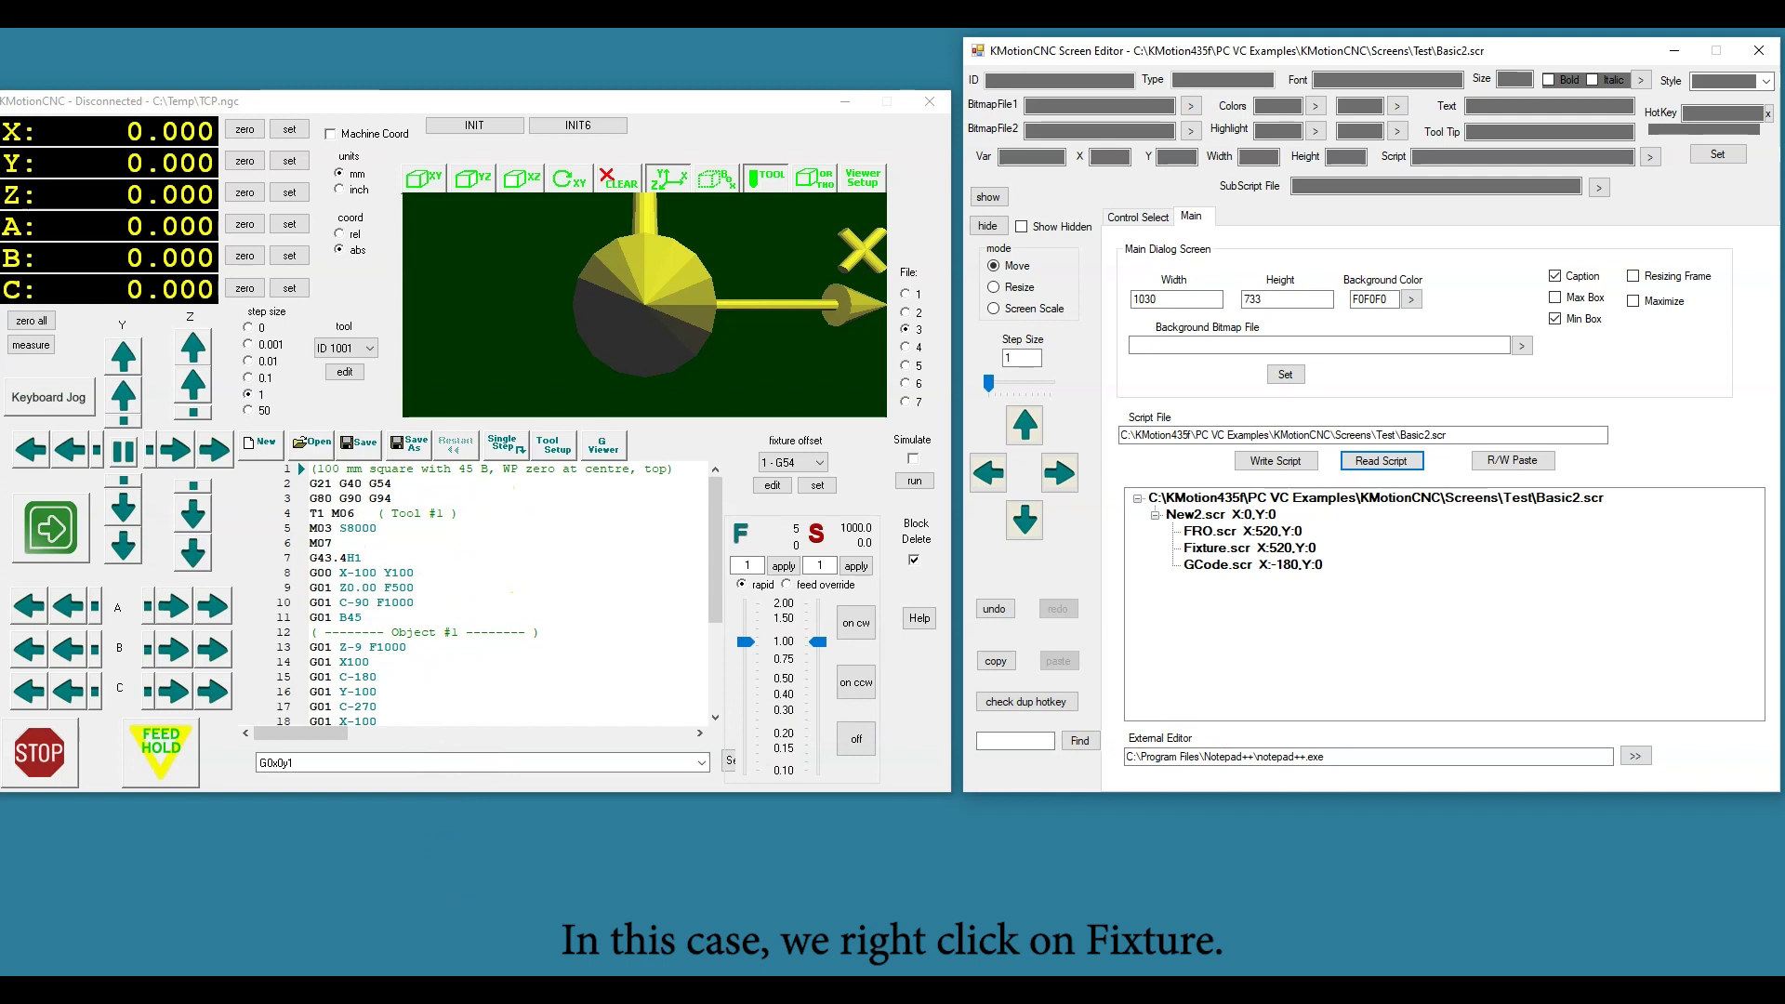
Copy the Fixture.scr node in the Basic2.scr tree and rename the copy Fixture2.scr
{"action": "right_click", "coordinate": [1223, 549]}
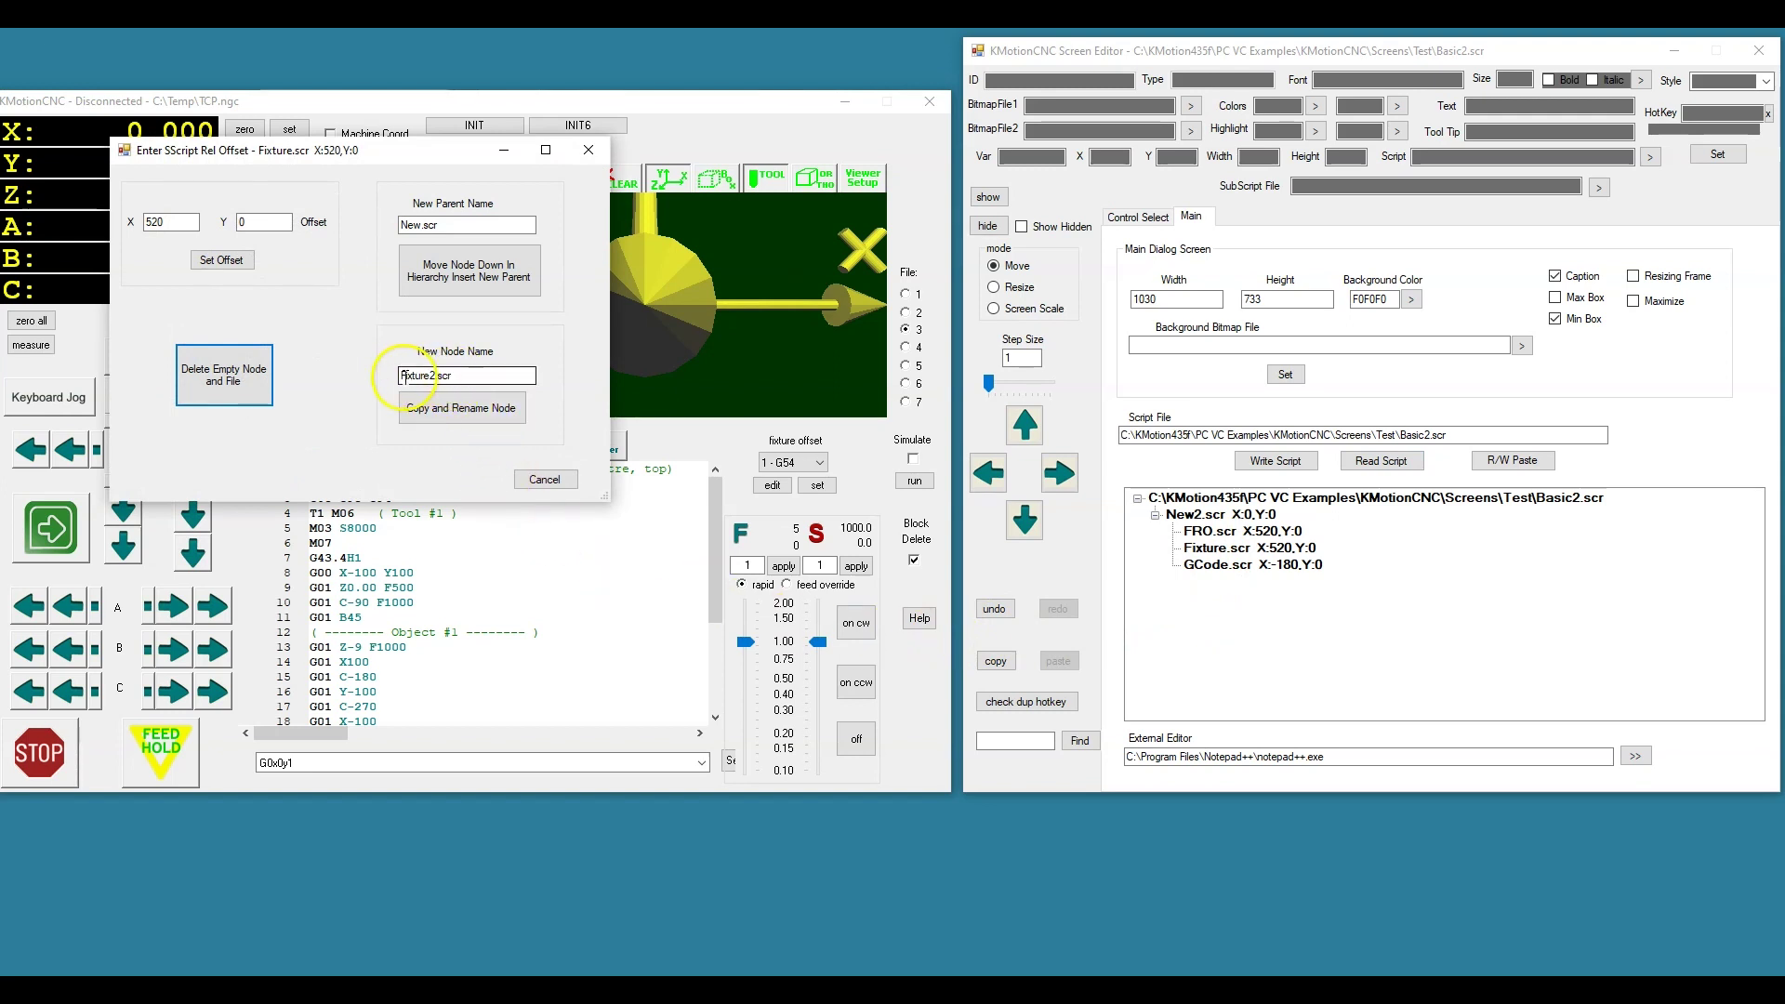
{"action": "left_click", "coordinate": [418, 412]}
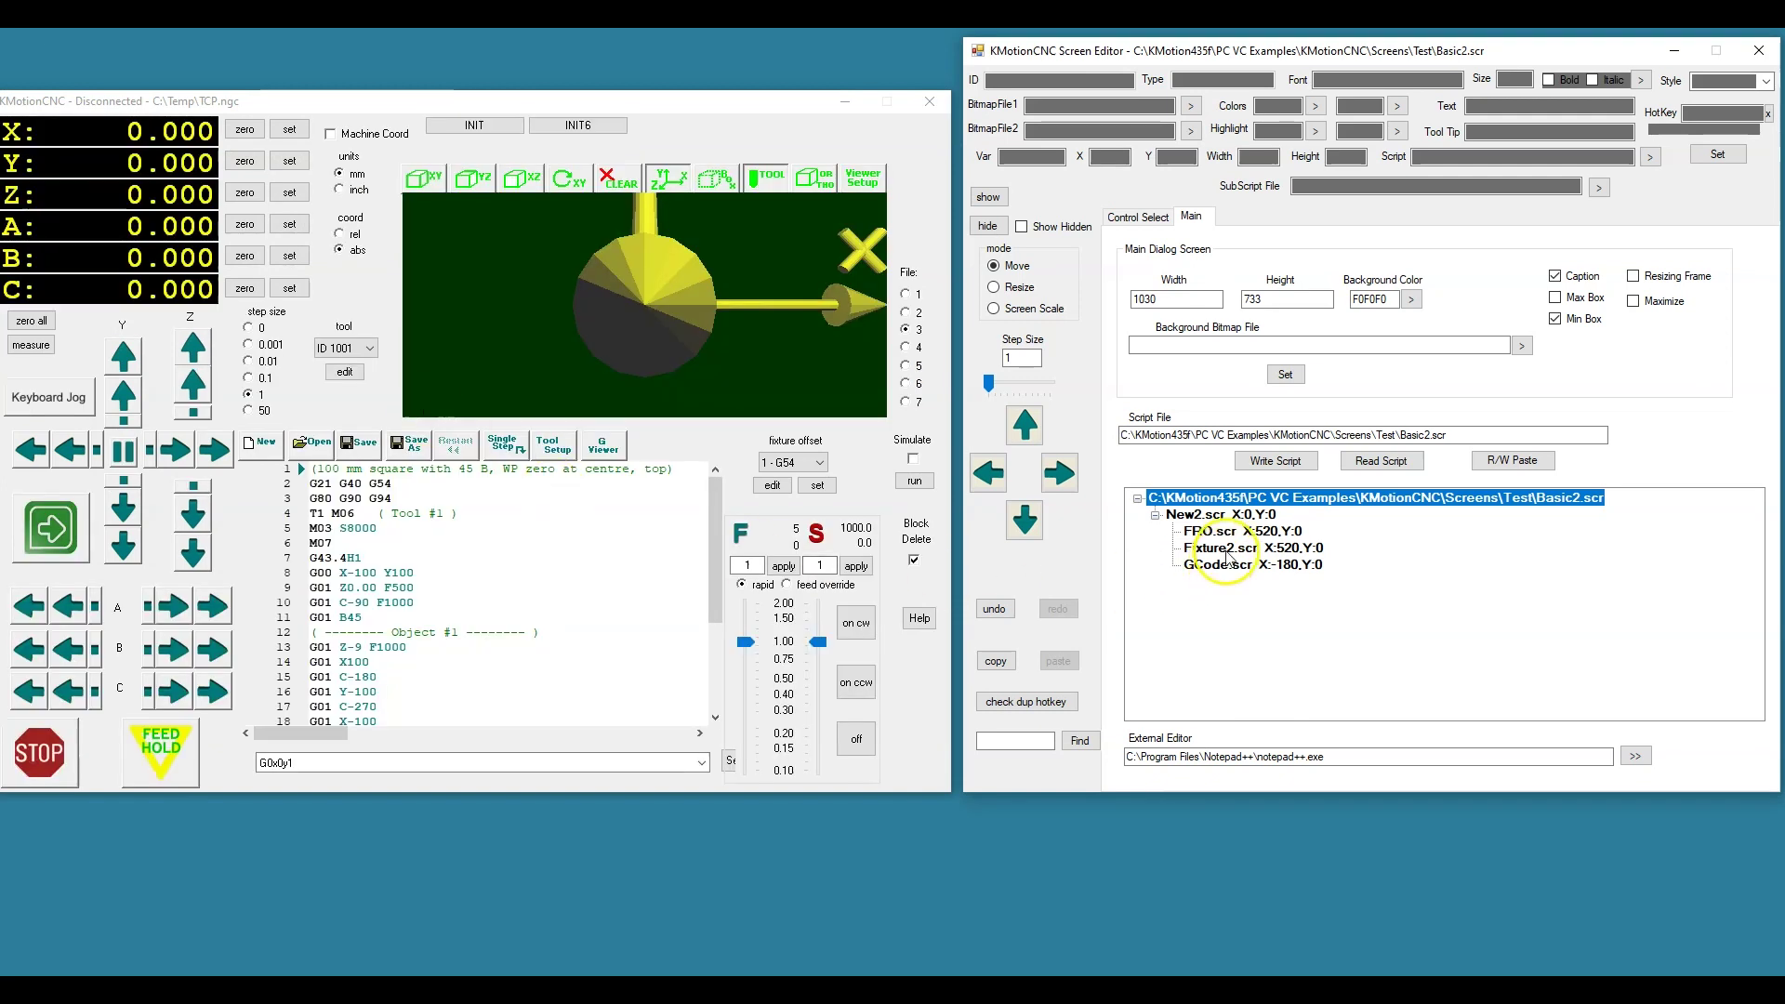
{"action": "left_click", "coordinate": [1228, 549]}
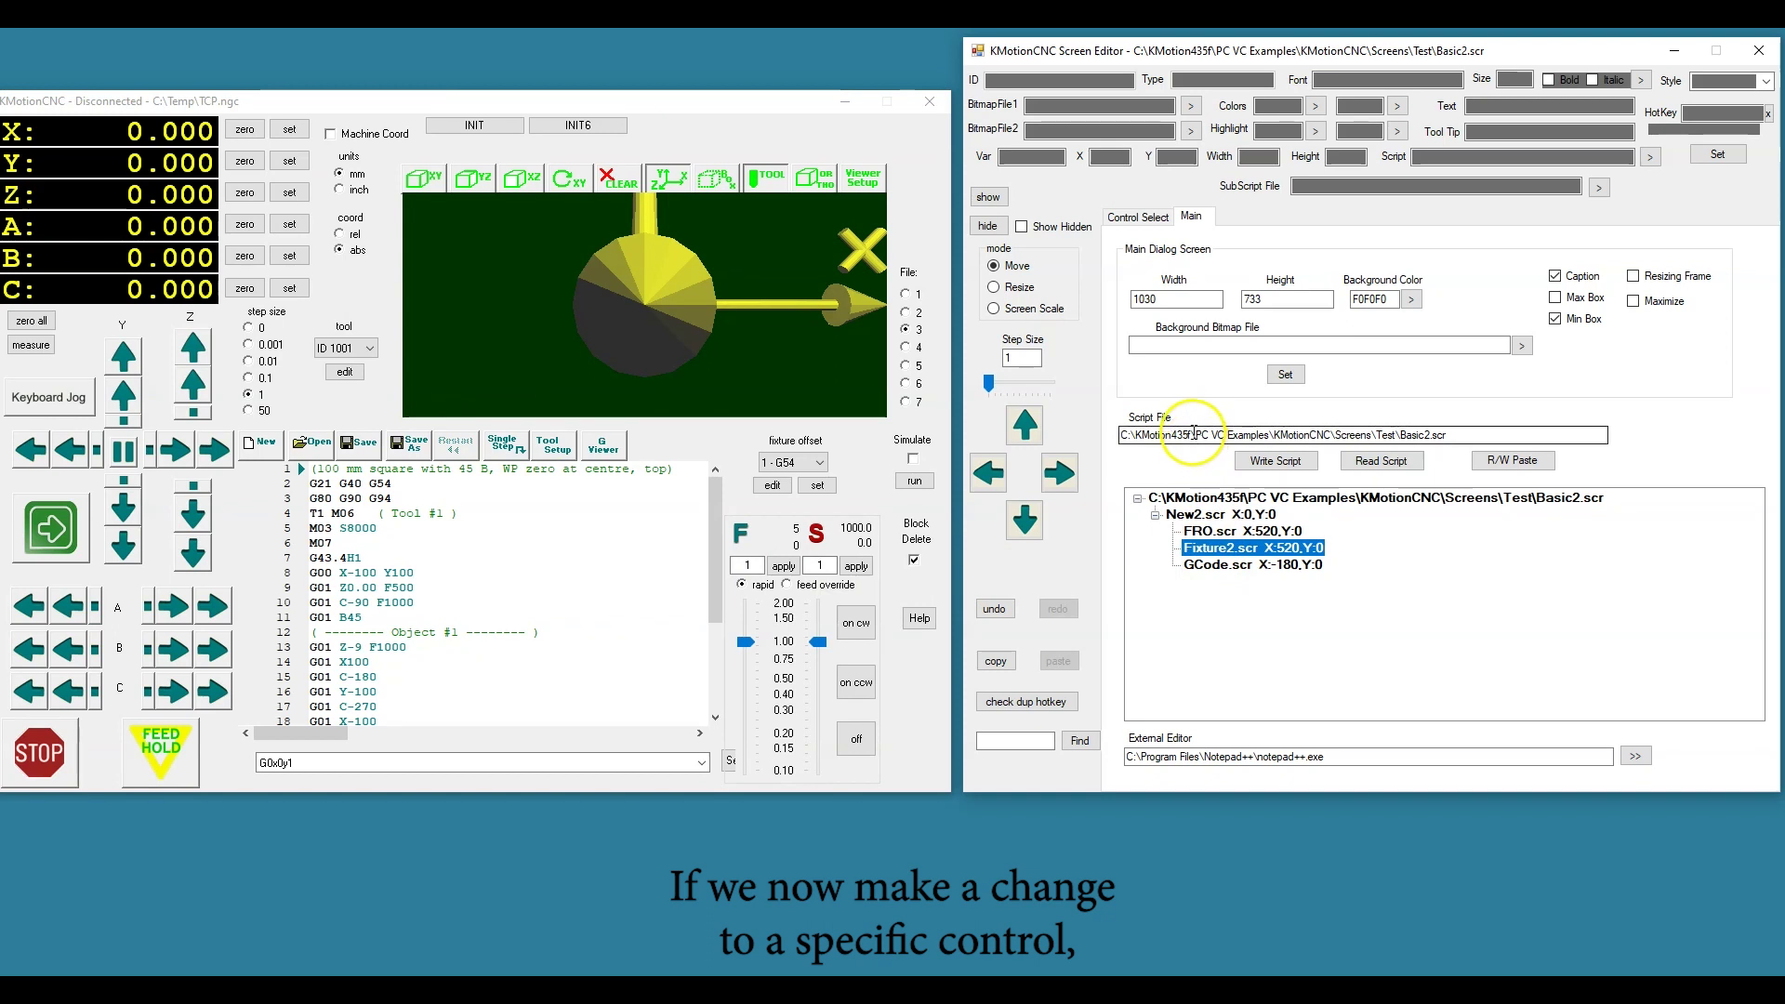
Make the fixture offset label red (FF0000) and bold, and apply the change to the control
{"action": "left_click", "coordinate": [1141, 217]}
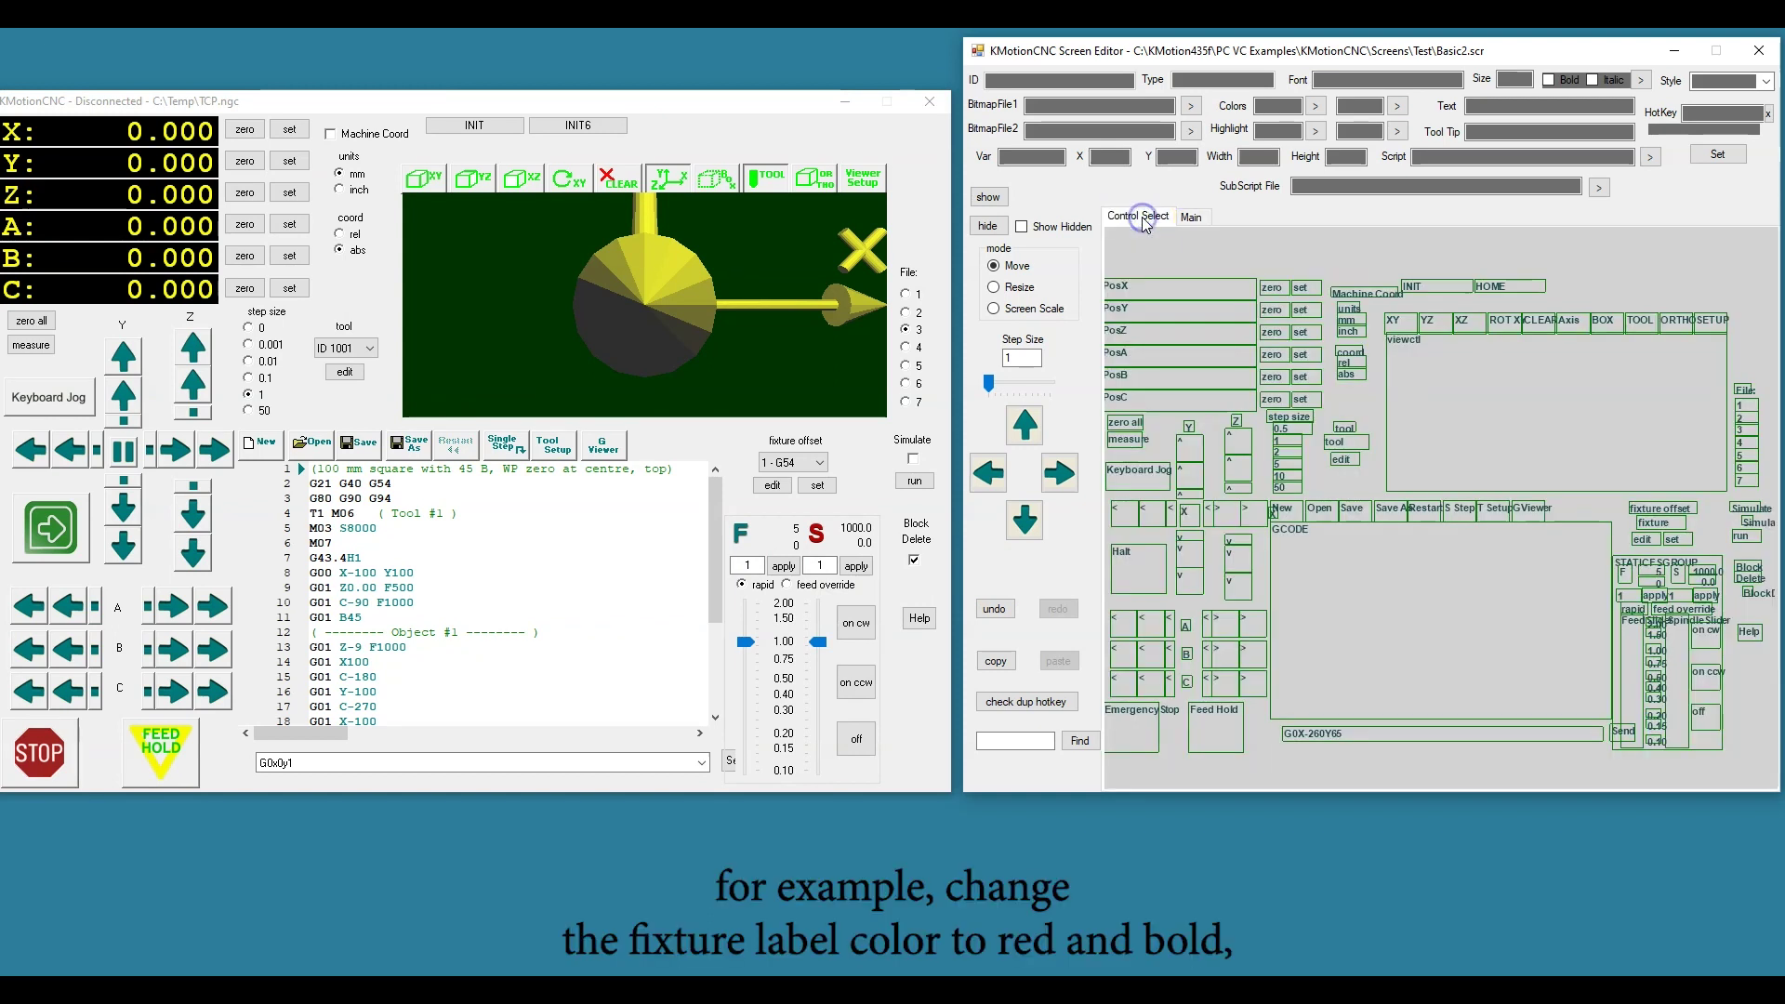
{"action": "left_click", "coordinate": [1669, 509]}
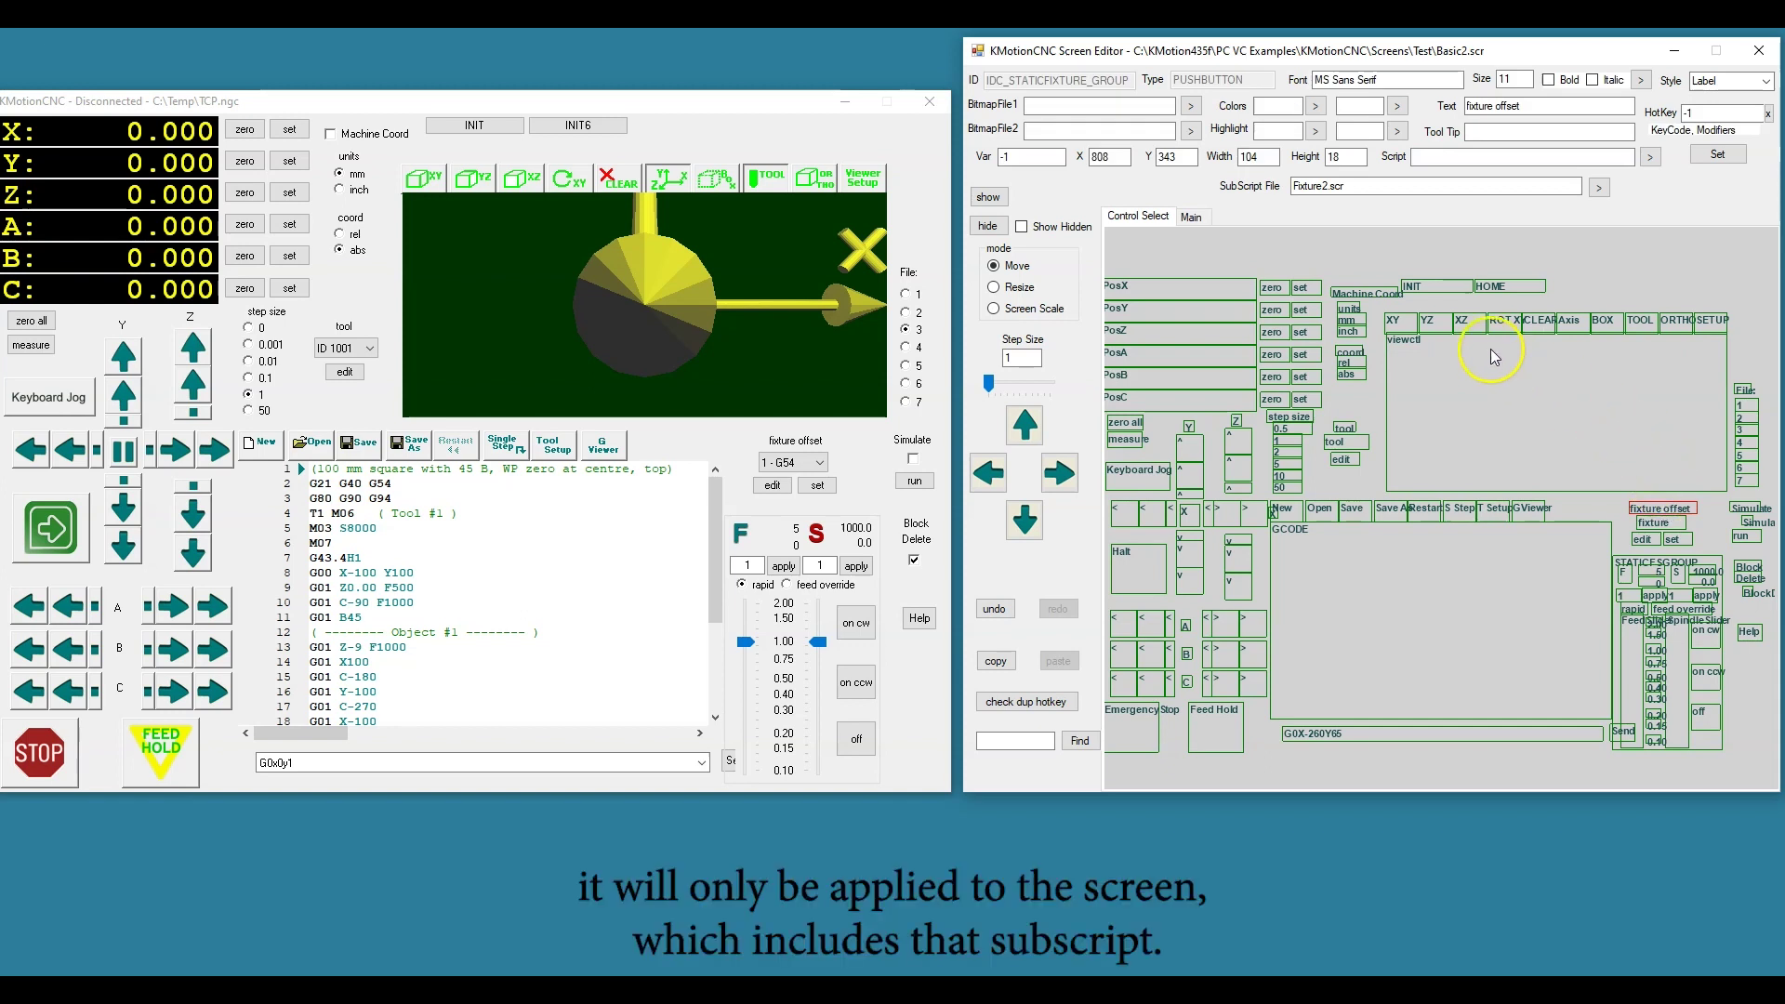
{"action": "left_click", "coordinate": [1315, 105]}
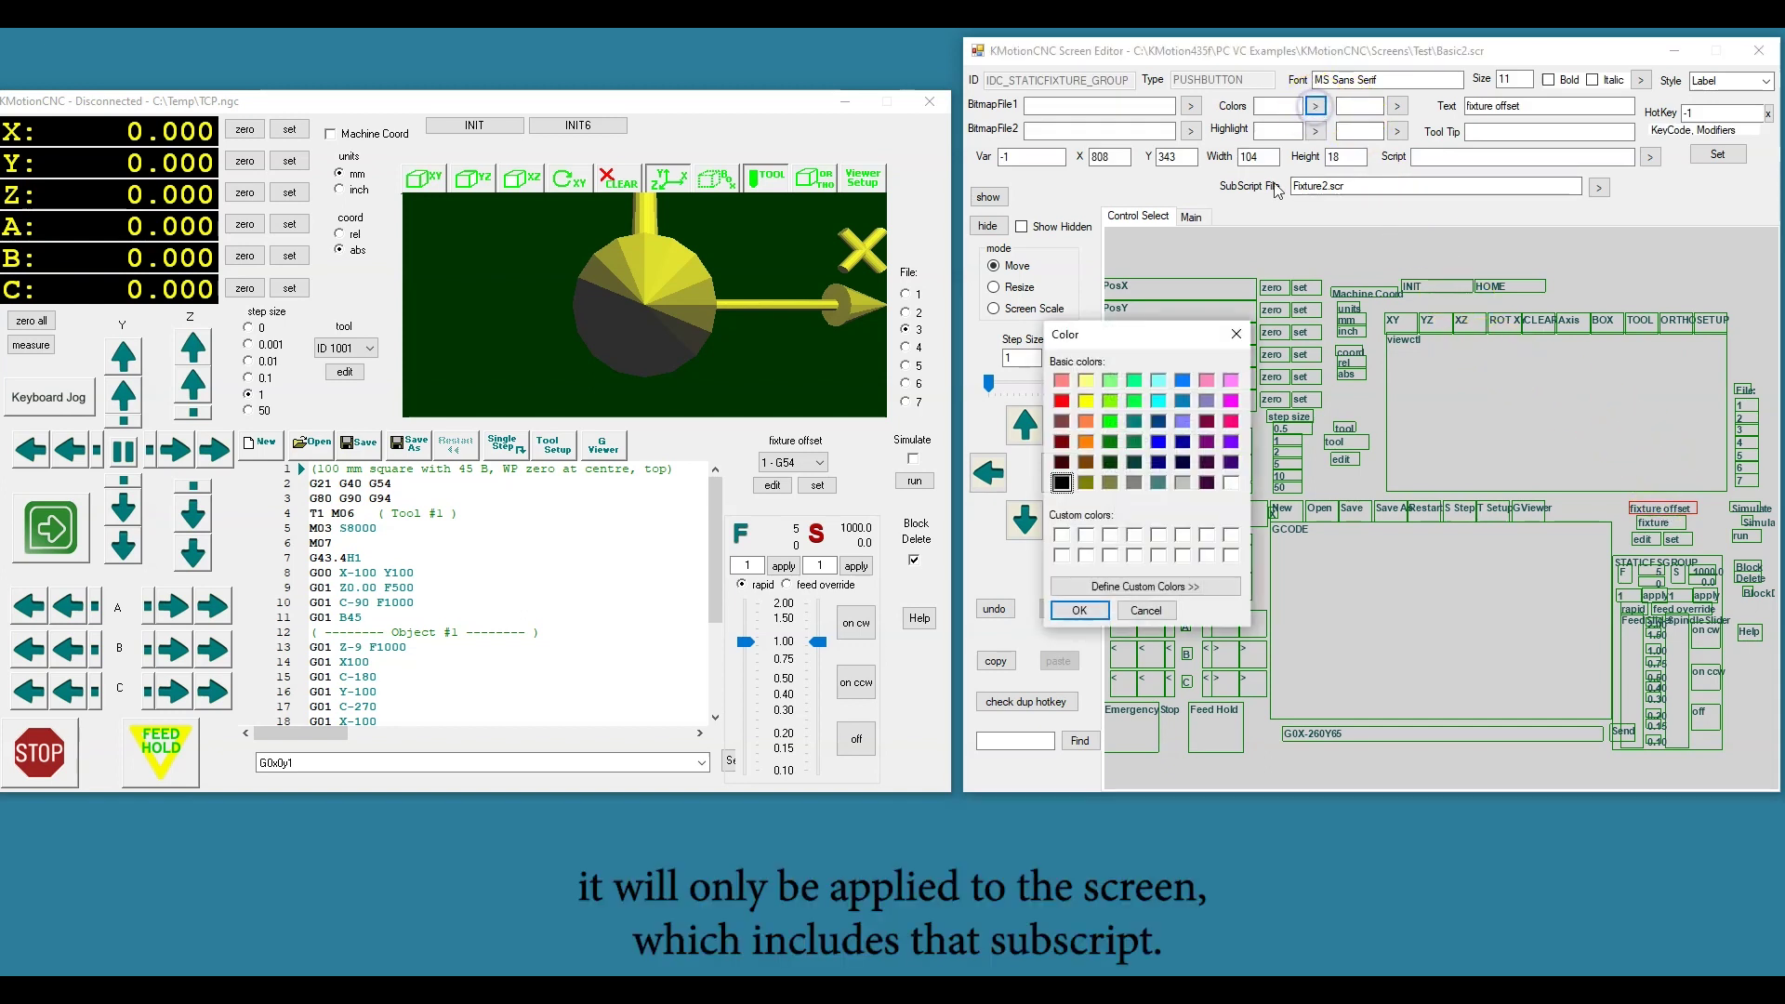
{"action": "left_click", "coordinate": [1079, 610]}
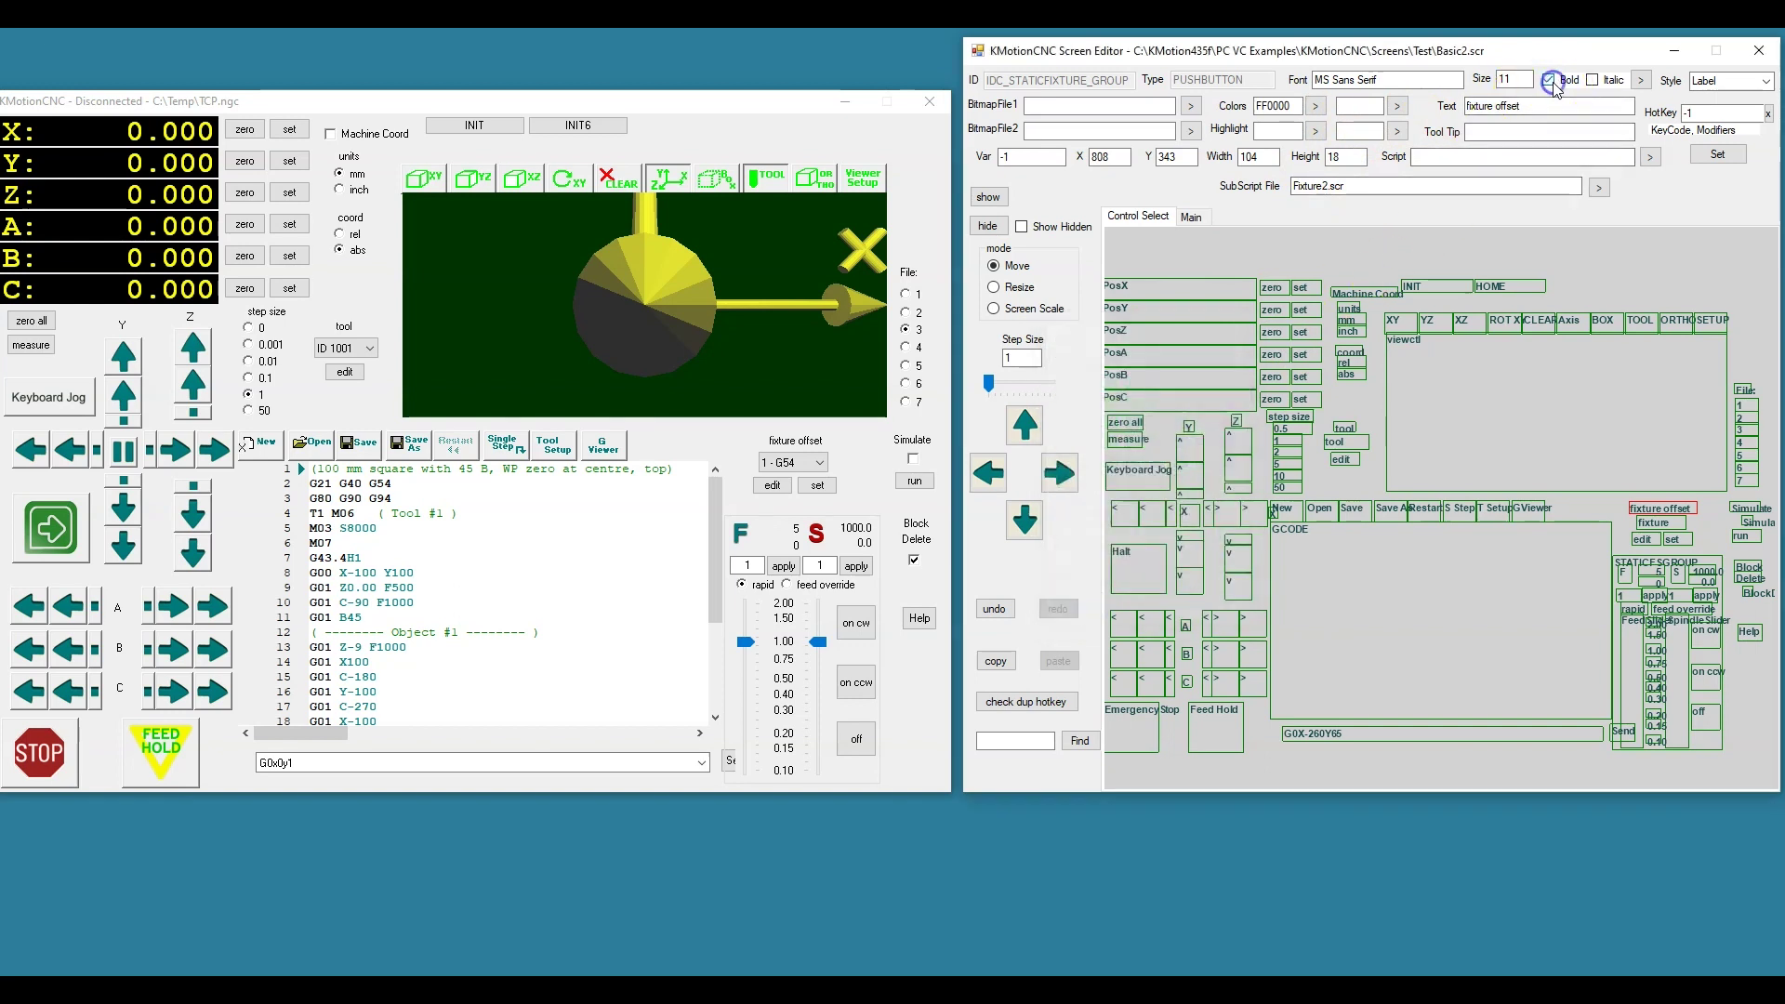
{"action": "left_click", "coordinate": [1549, 81]}
{"action": "left_click", "coordinate": [1717, 155]}
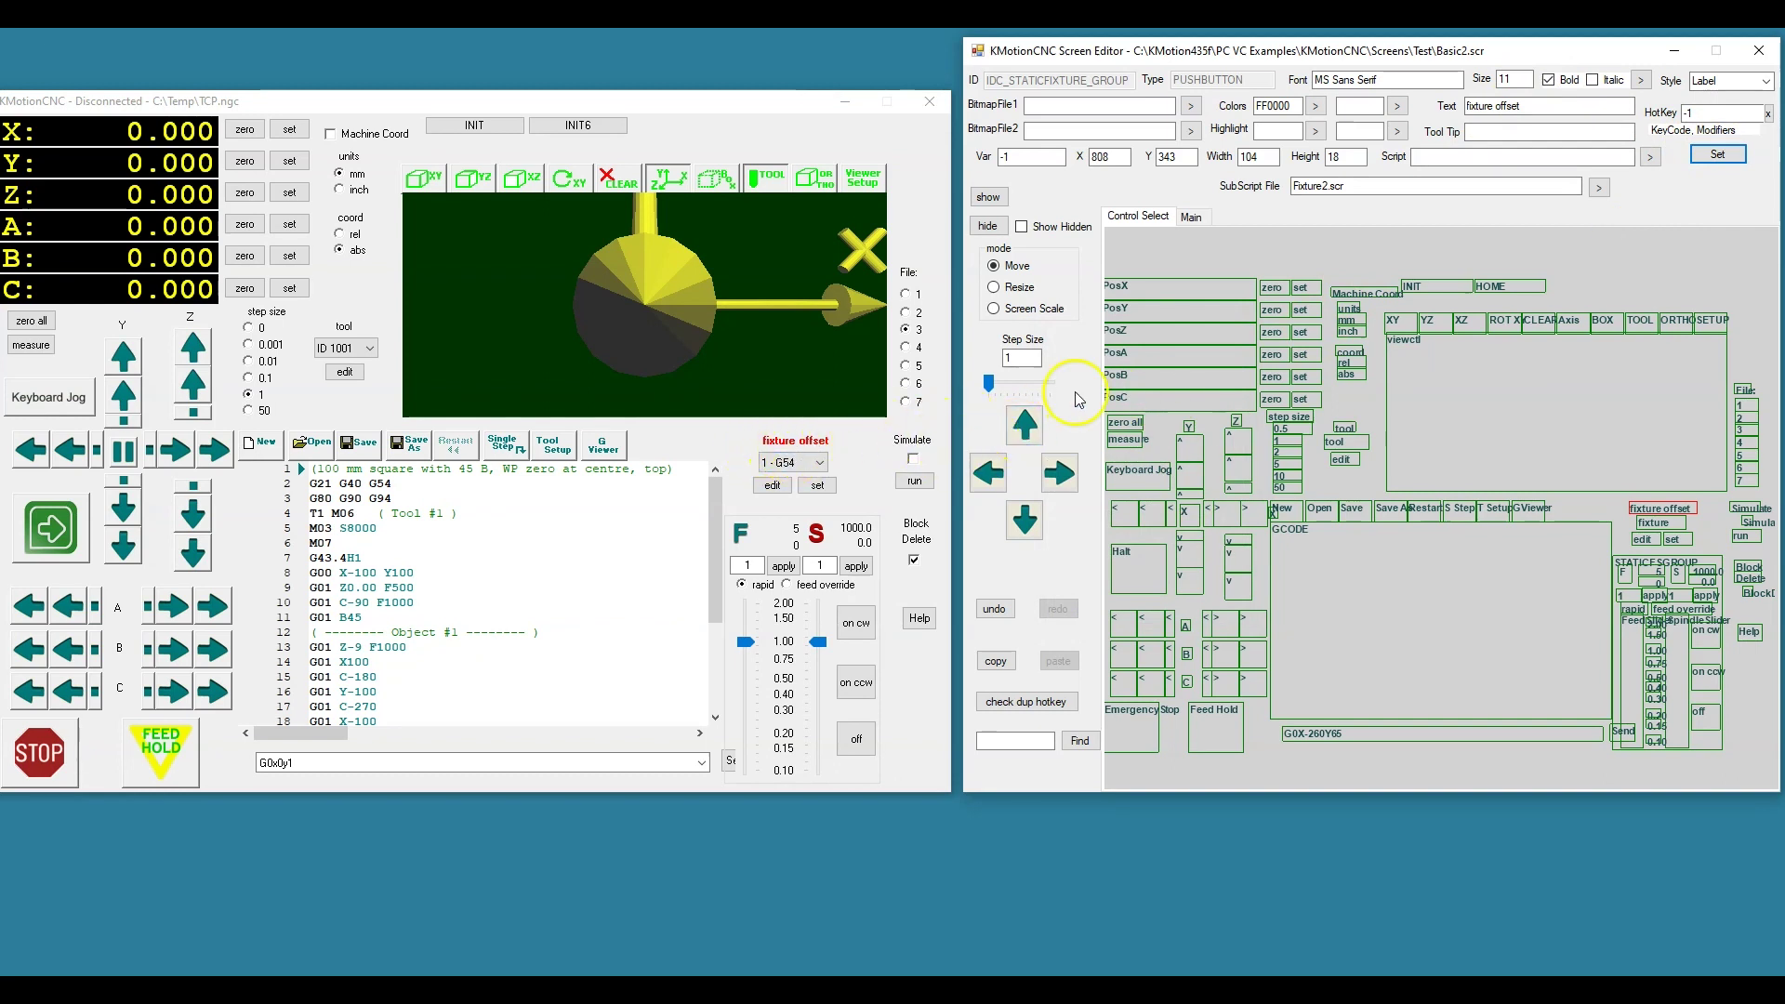
Save the restyled fixture label by writing the main script over the existing Basic2.scr
{"action": "left_click", "coordinate": [1183, 221]}
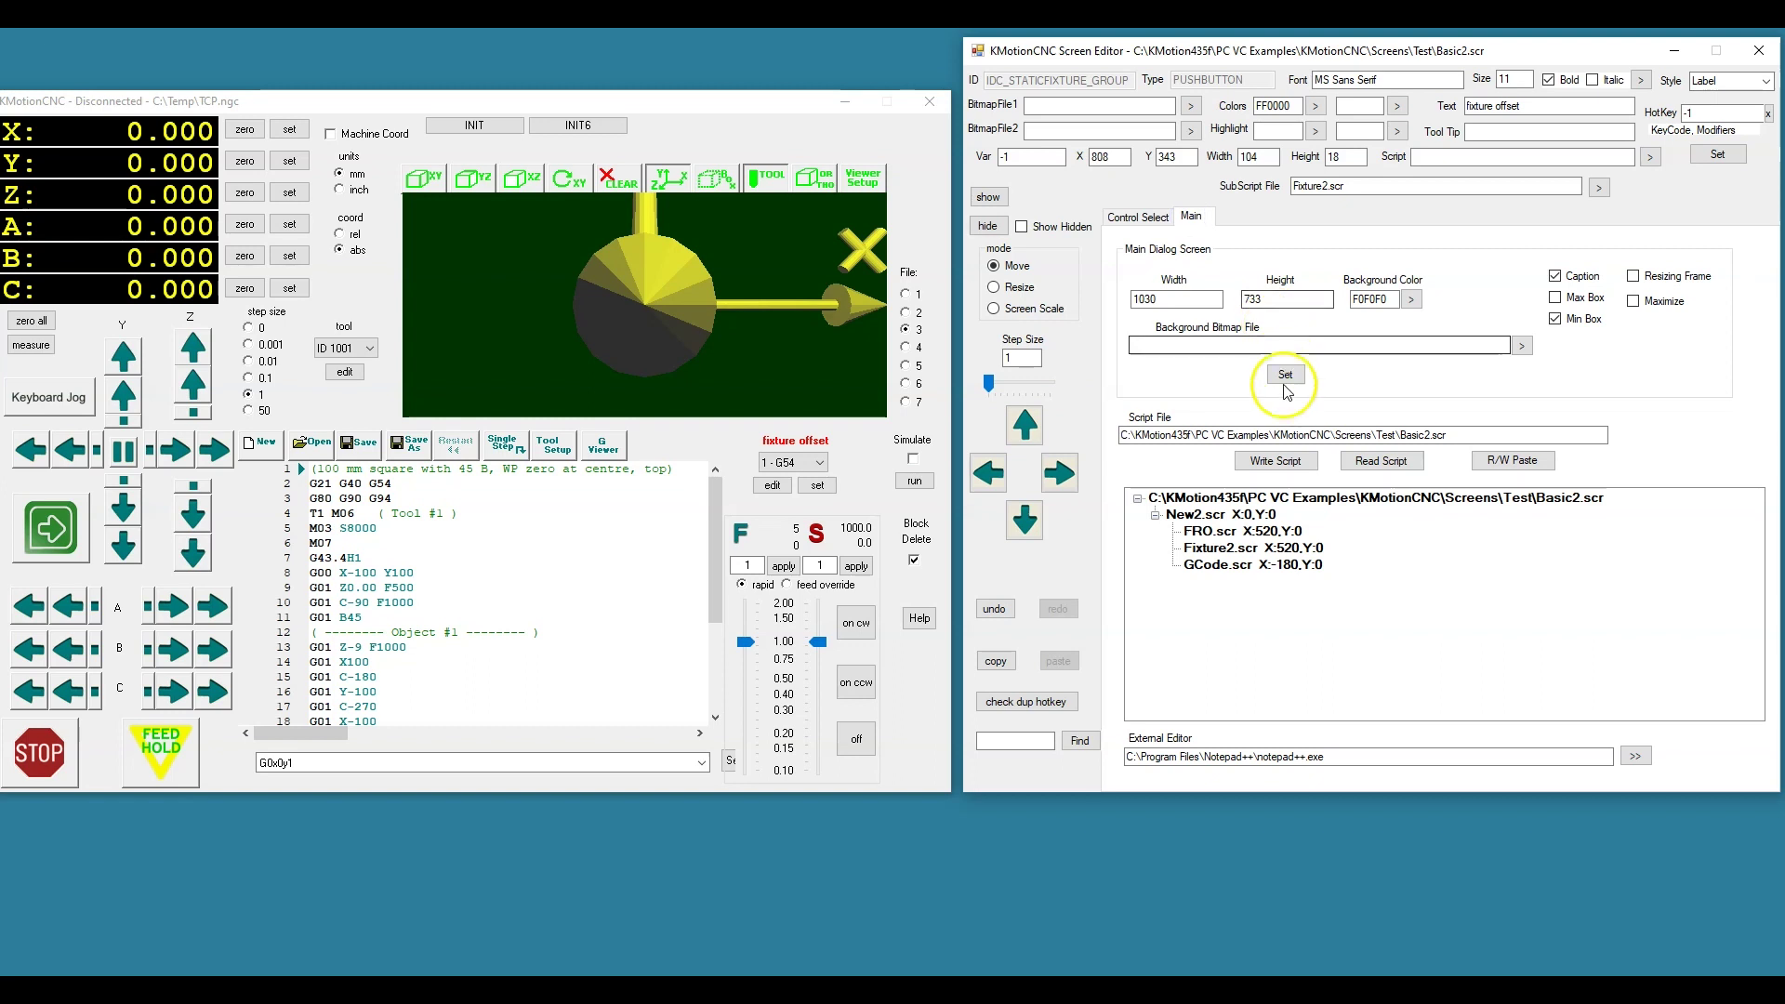
{"action": "left_click", "coordinate": [1274, 458]}
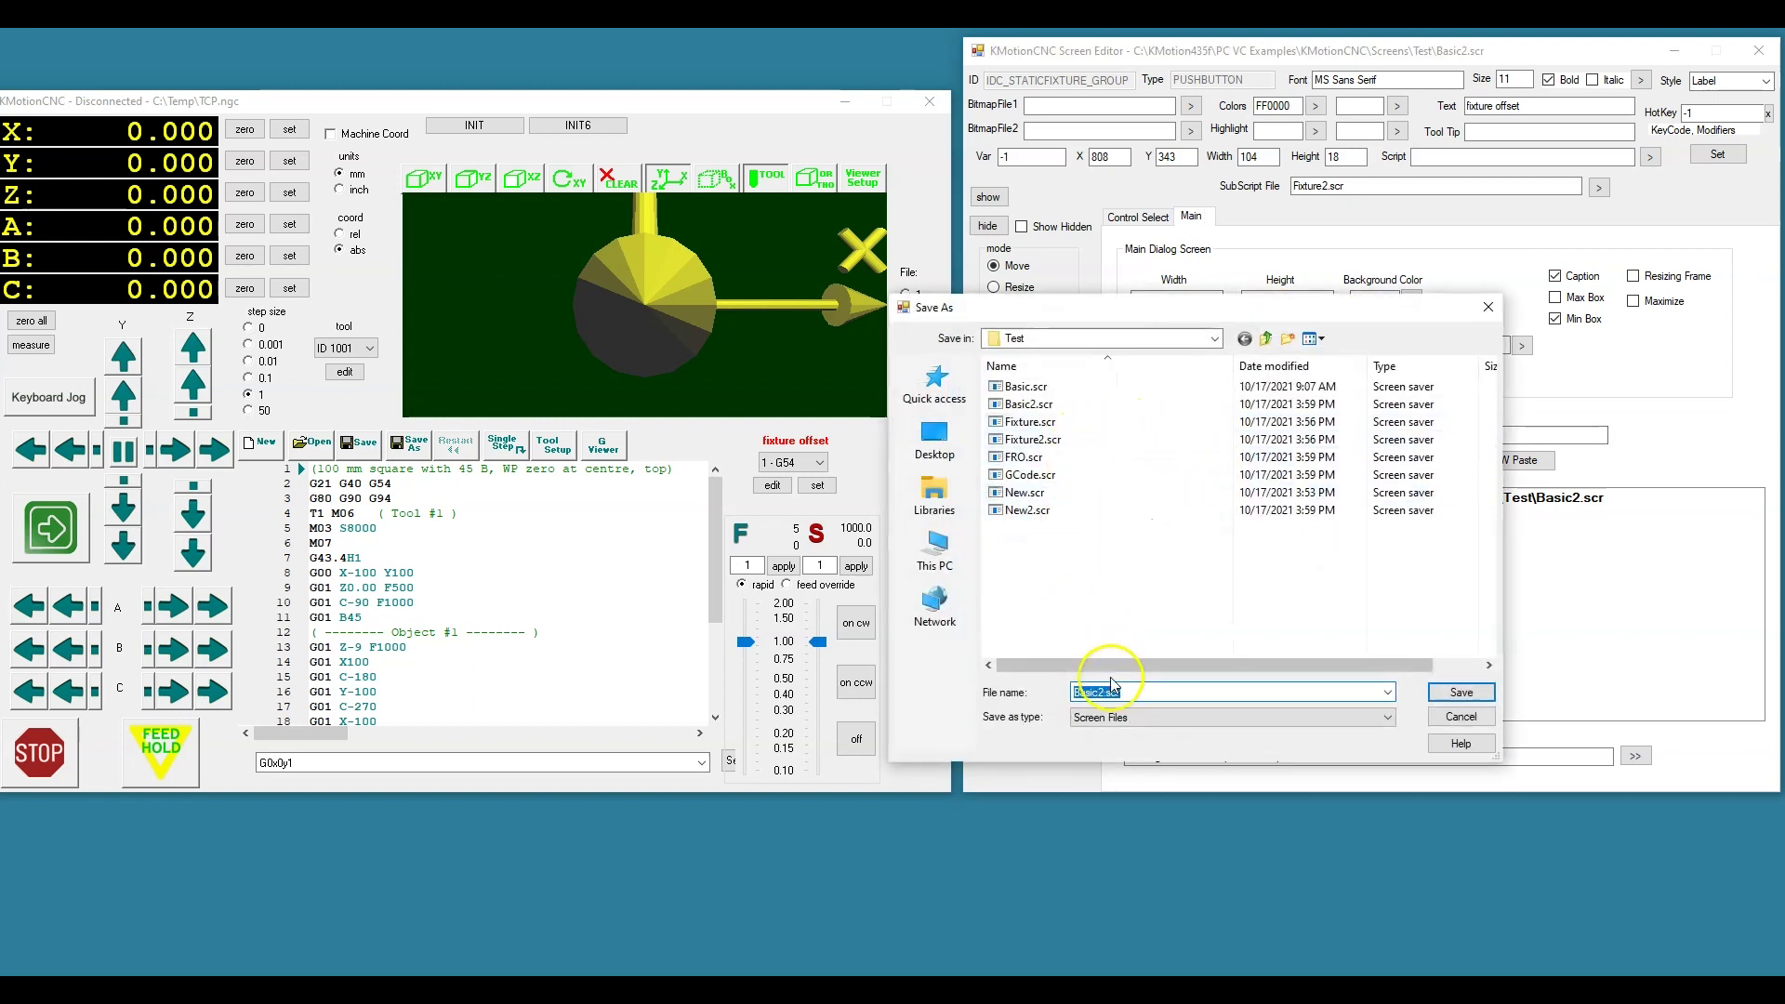
{"action": "left_click", "coordinate": [1441, 692]}
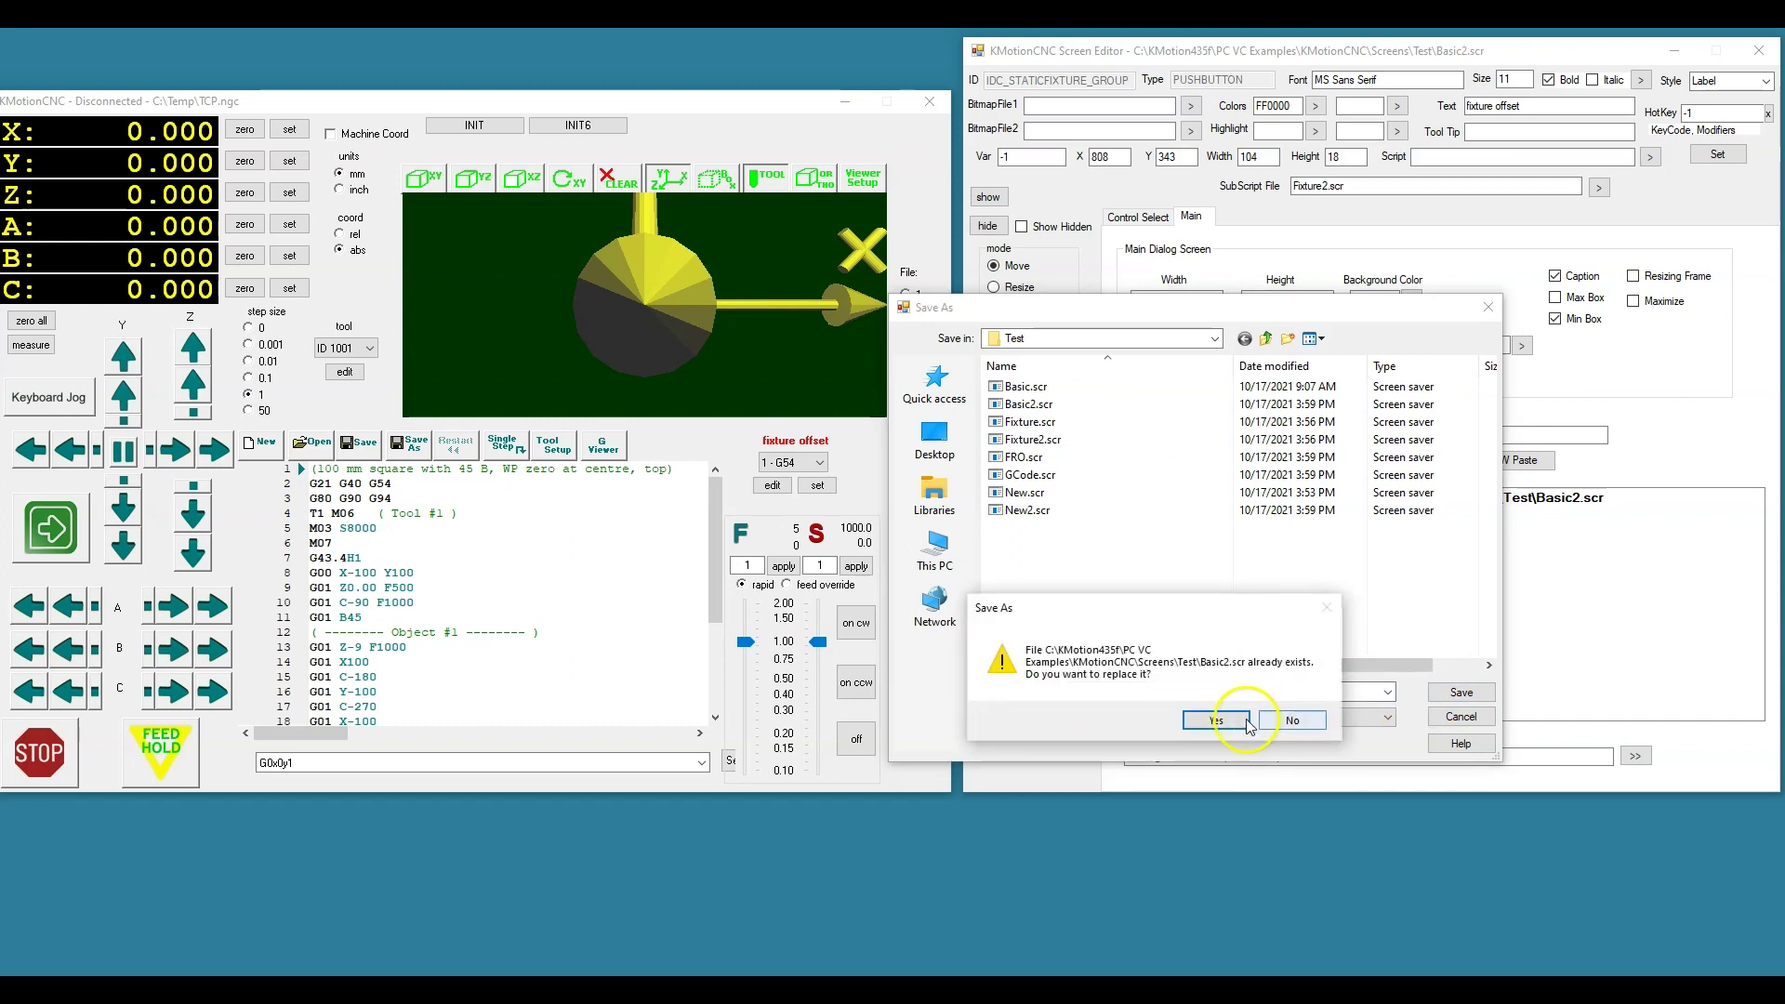
{"action": "left_click", "coordinate": [1218, 720]}
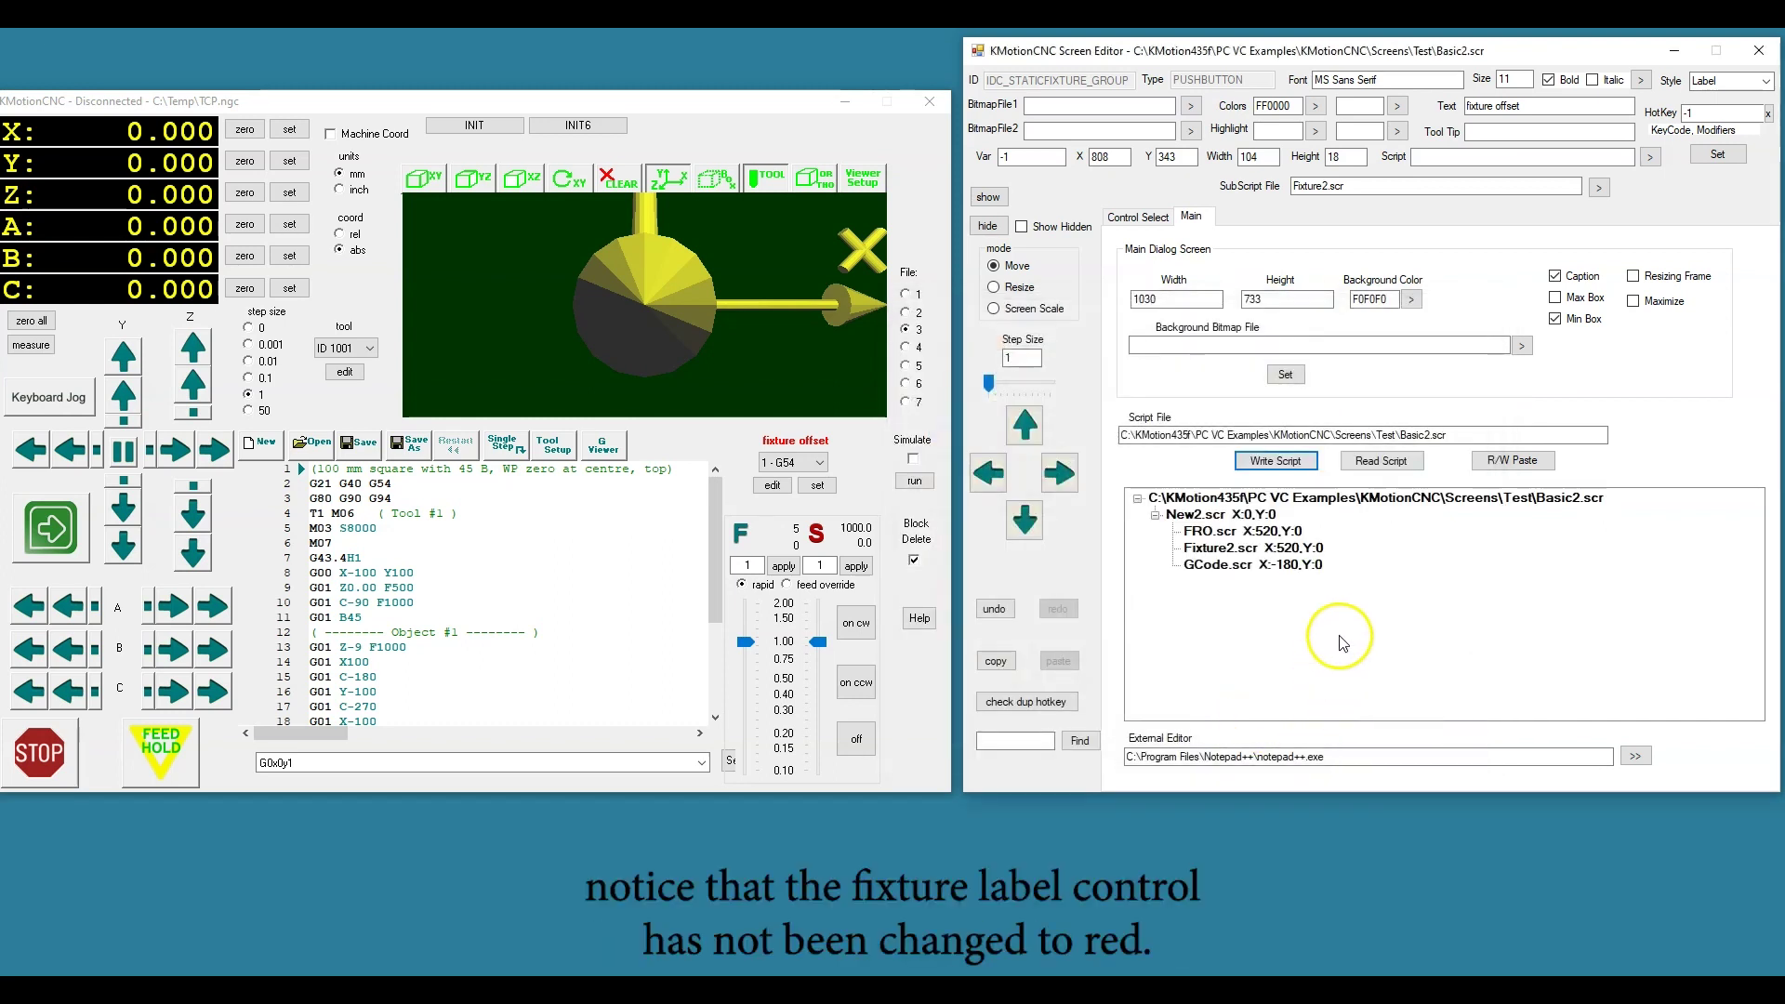
Load Basic.scr from the Test folder to check its fixture offset label
{"action": "left_click", "coordinate": [1381, 464]}
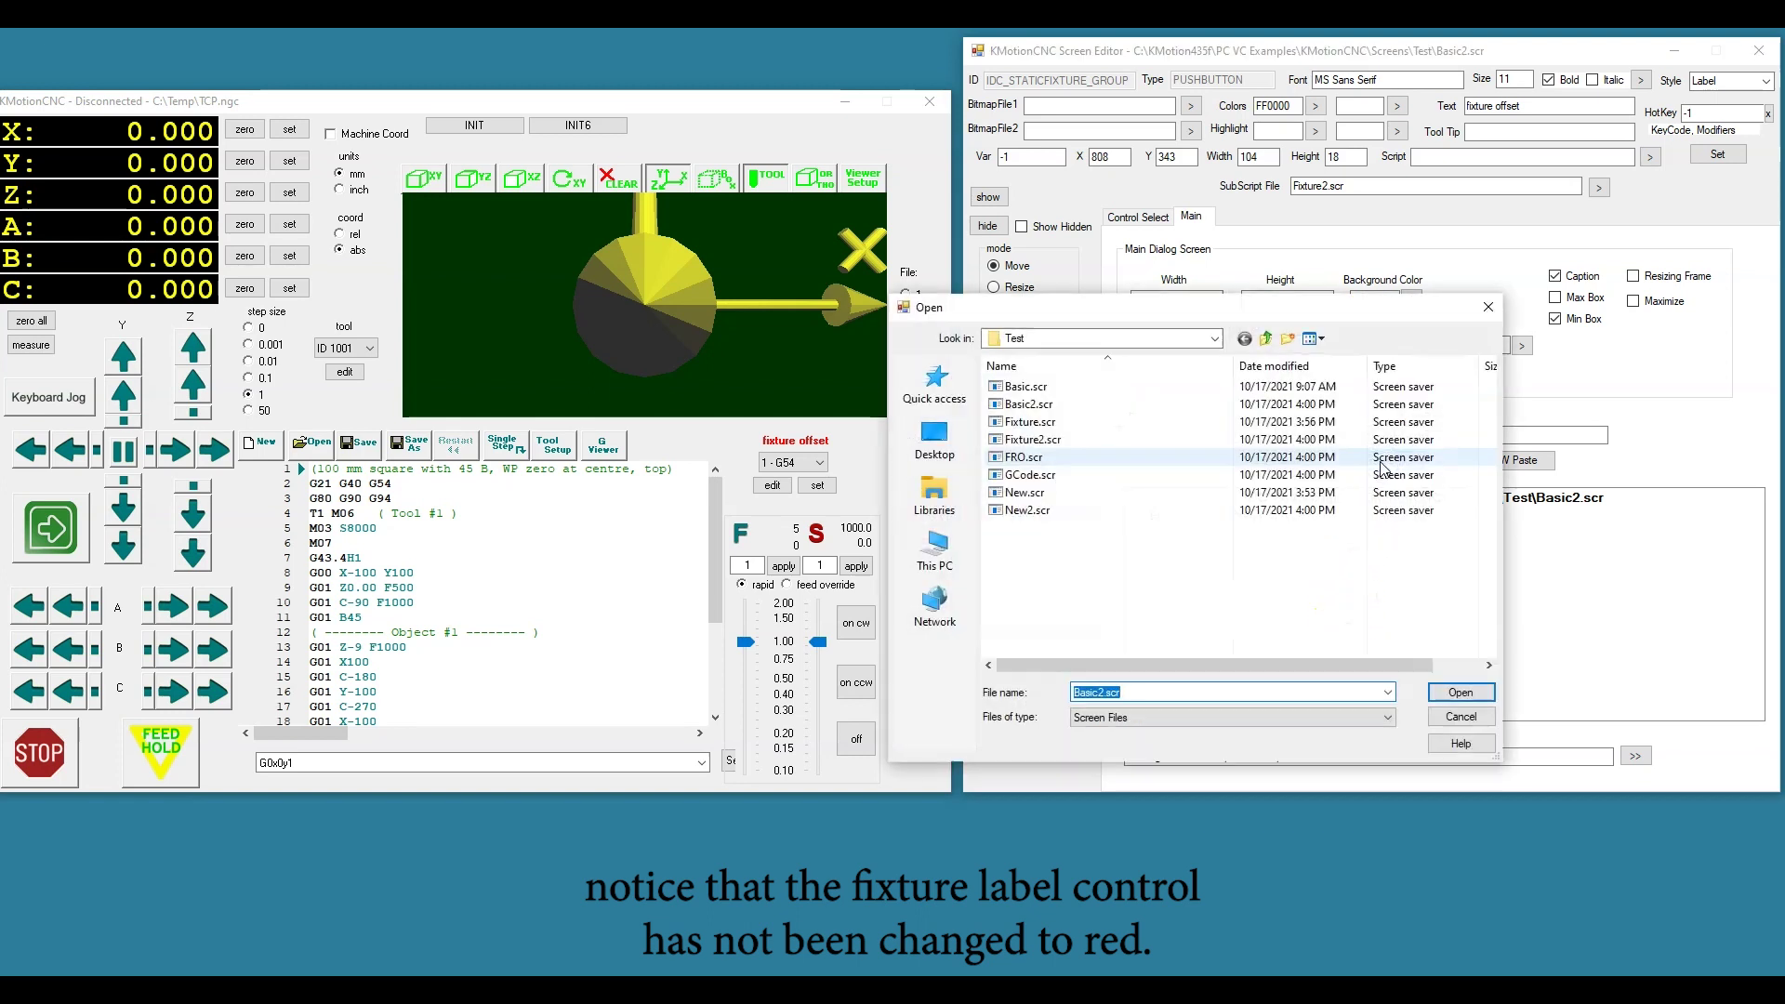
{"action": "double_click", "coordinate": [1018, 385]}
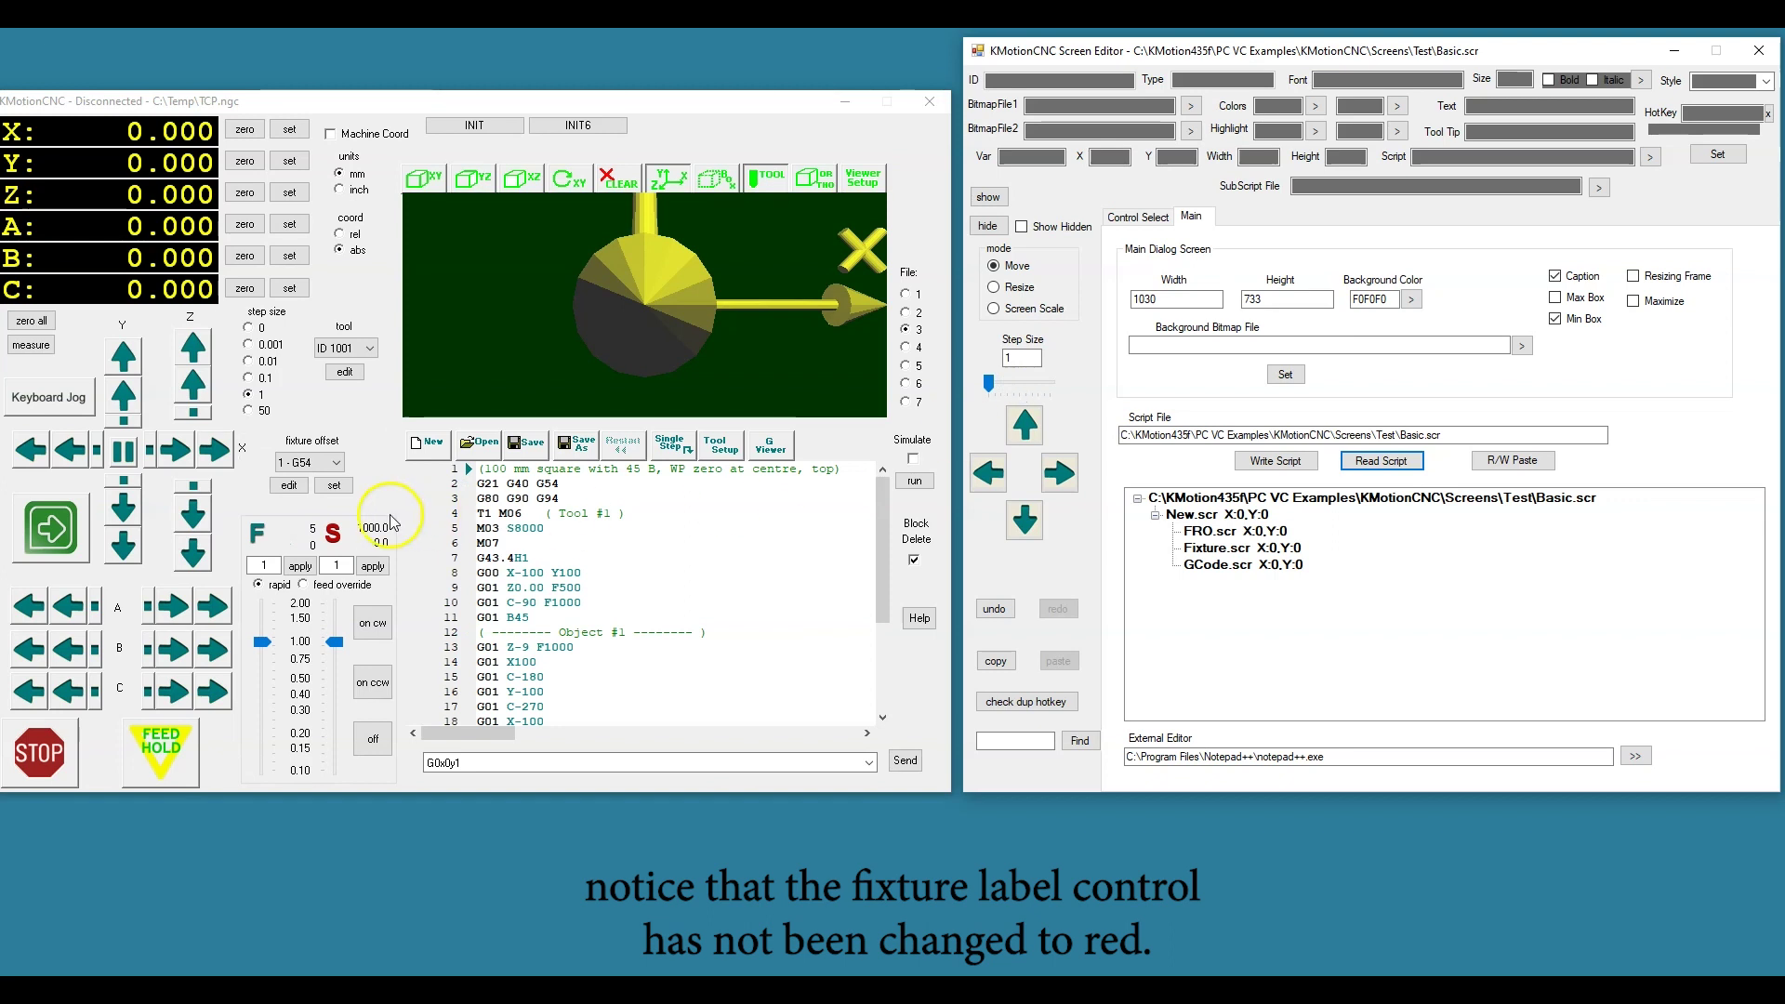